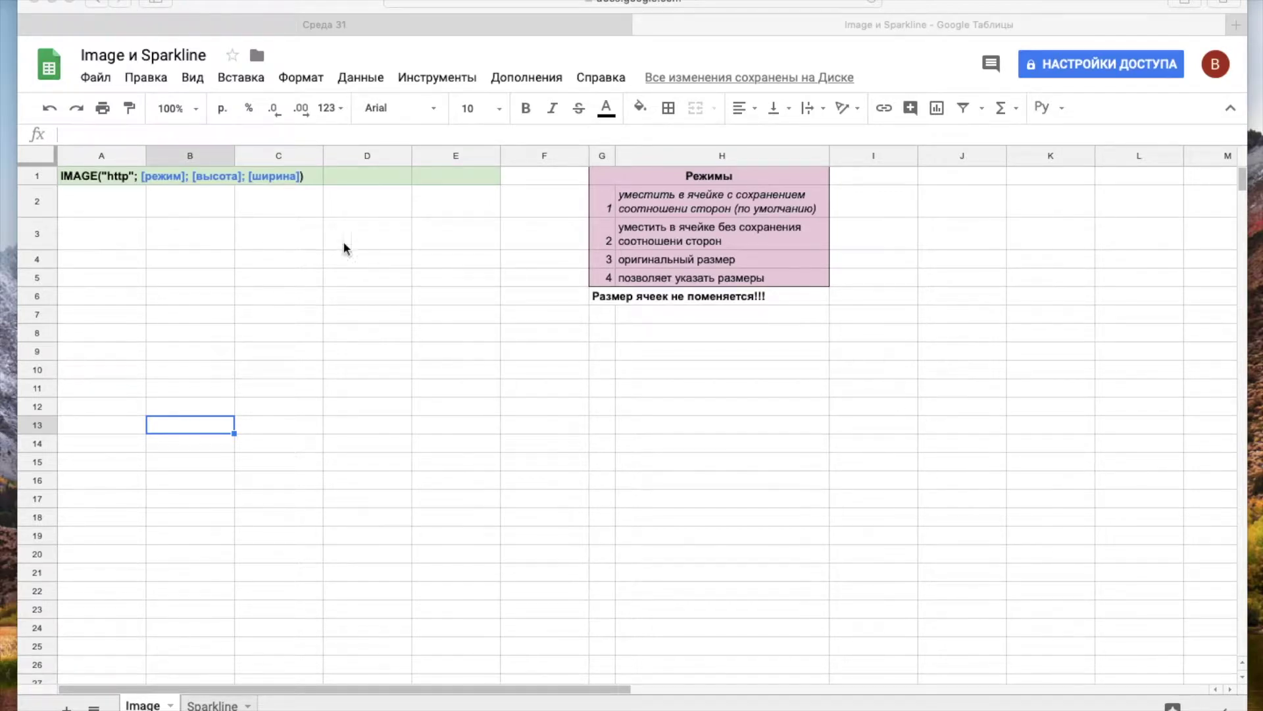
# Insert the picture 1.jpg from the Загрузки folder over the cells of the Image sheet.
pyautogui.click(244, 81)
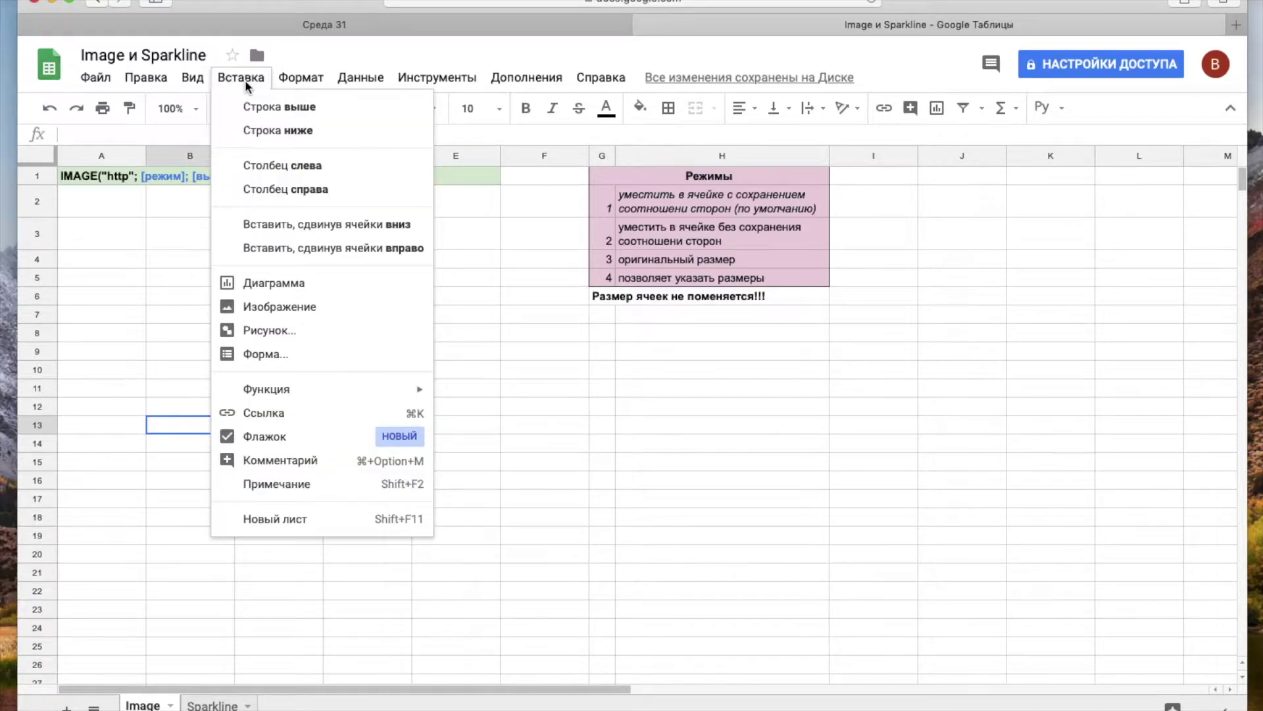
pyautogui.click(281, 311)
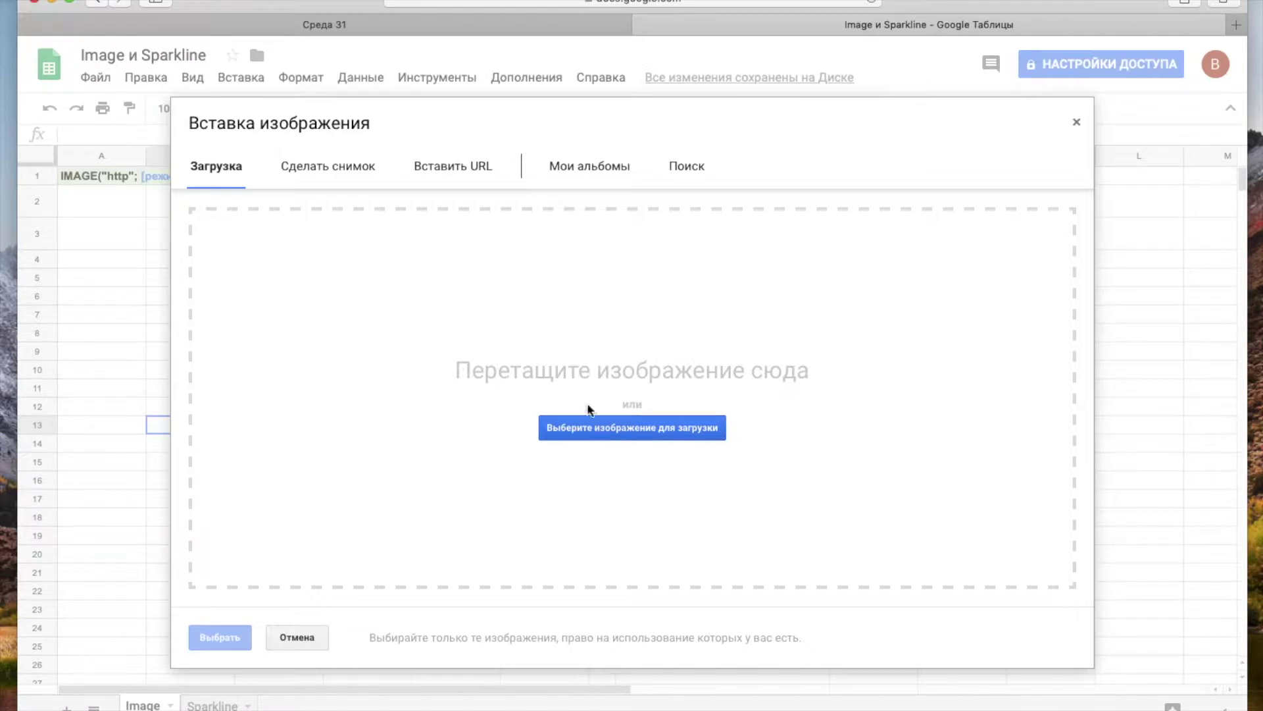
pyautogui.click(601, 416)
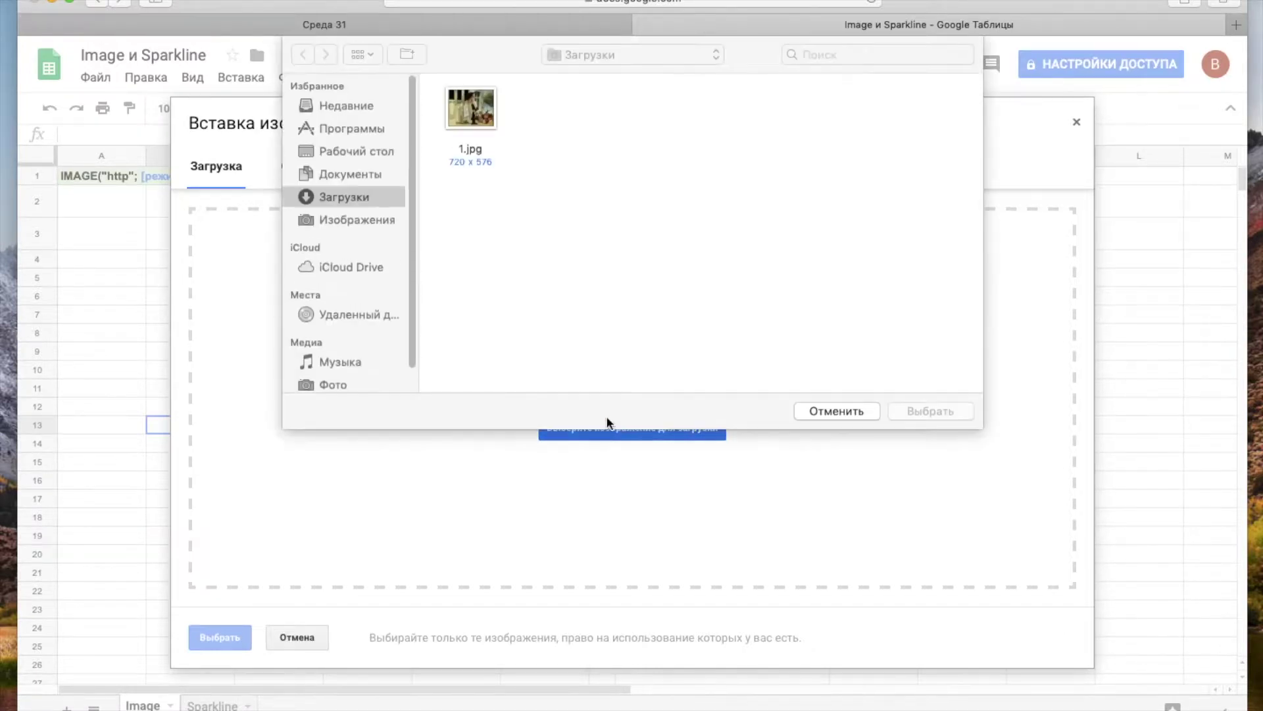
pyautogui.click(478, 117)
pyautogui.click(916, 408)
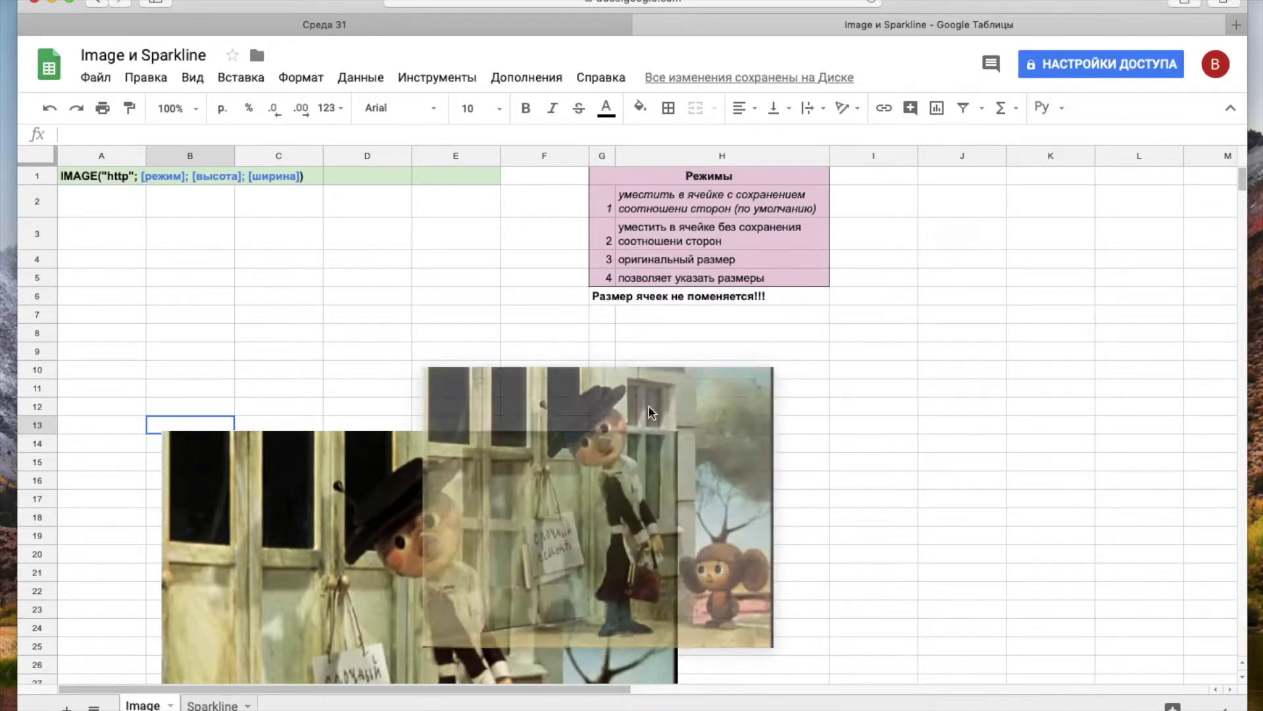
# Move the inserted picture around over the cells and delete it from the sheet.
pyautogui.moveTo(360, 554); pyautogui.dragTo(474, 377)
pyautogui.moveTo(592, 383); pyautogui.dragTo(674, 389)
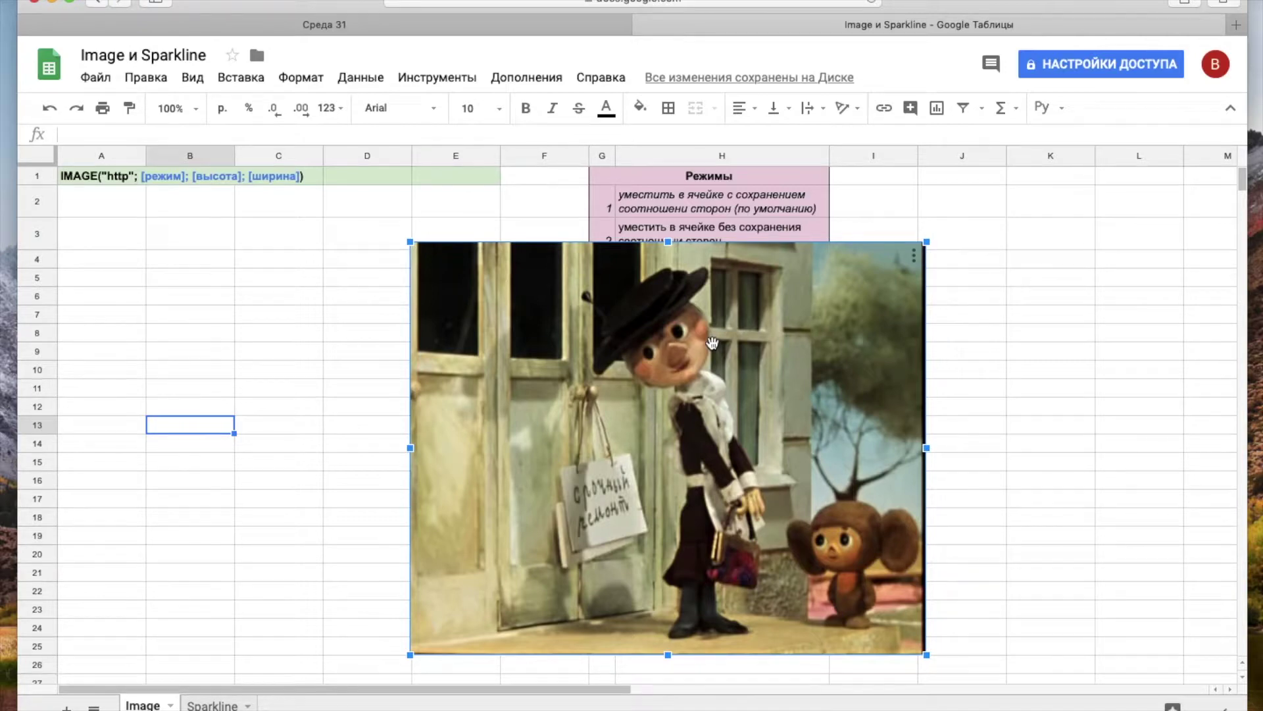
pyautogui.press('Delete')
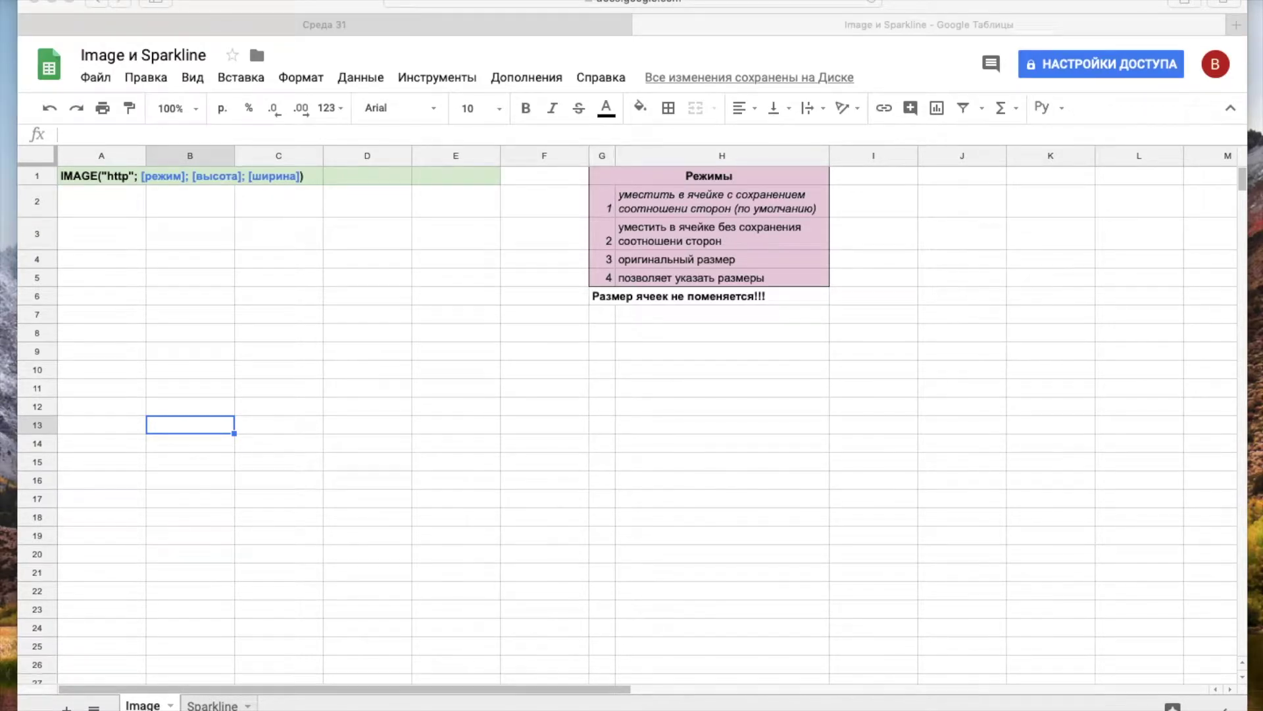
pyautogui.click(203, 356)
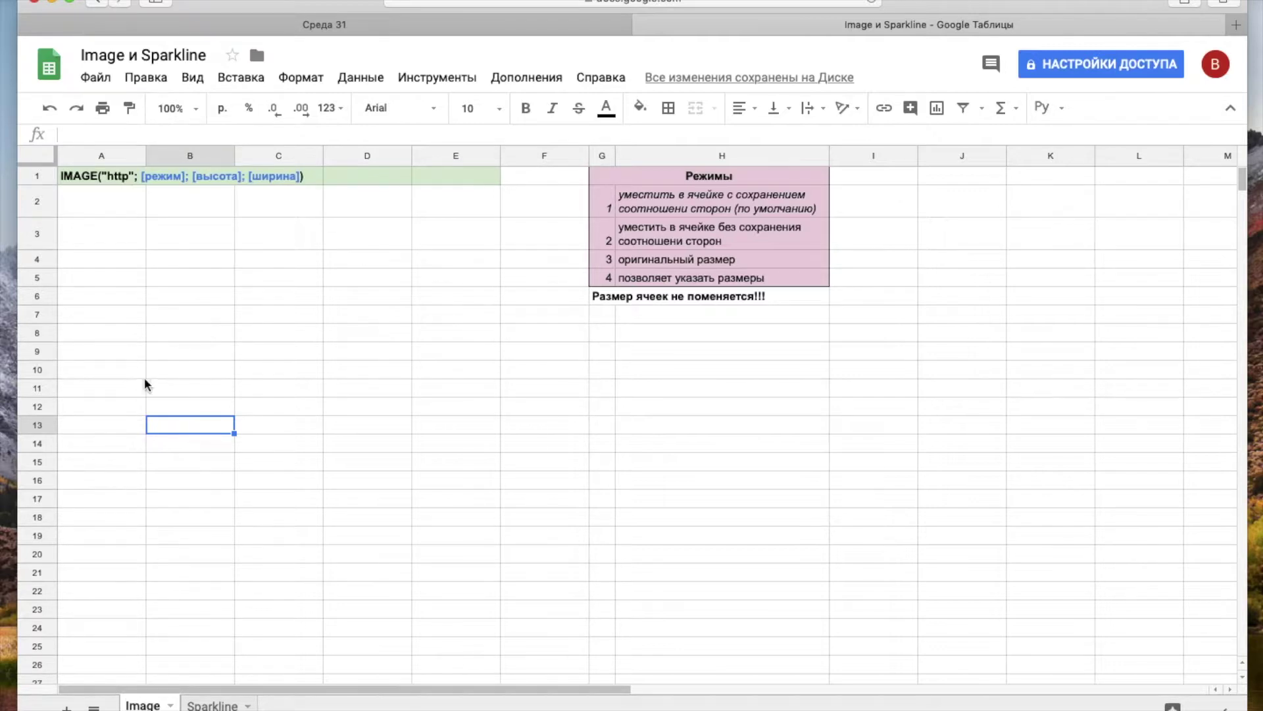
pyautogui.click(116, 354)
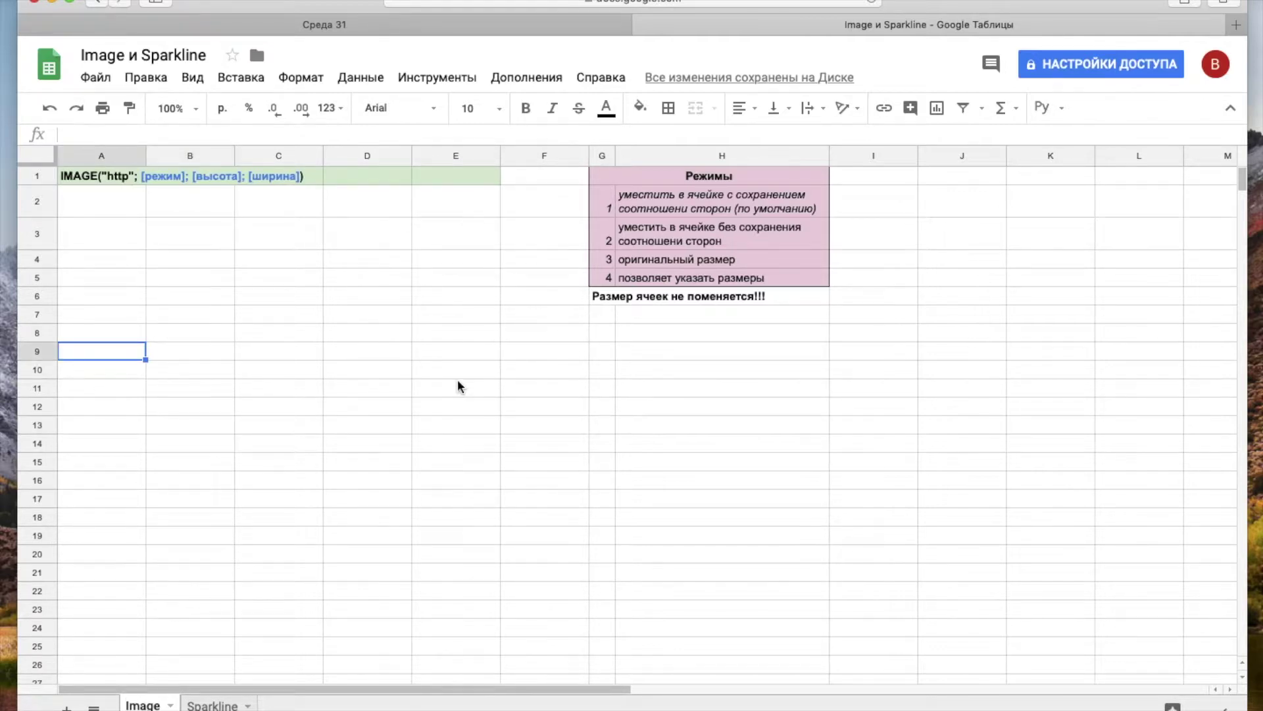
pyautogui.write('=')
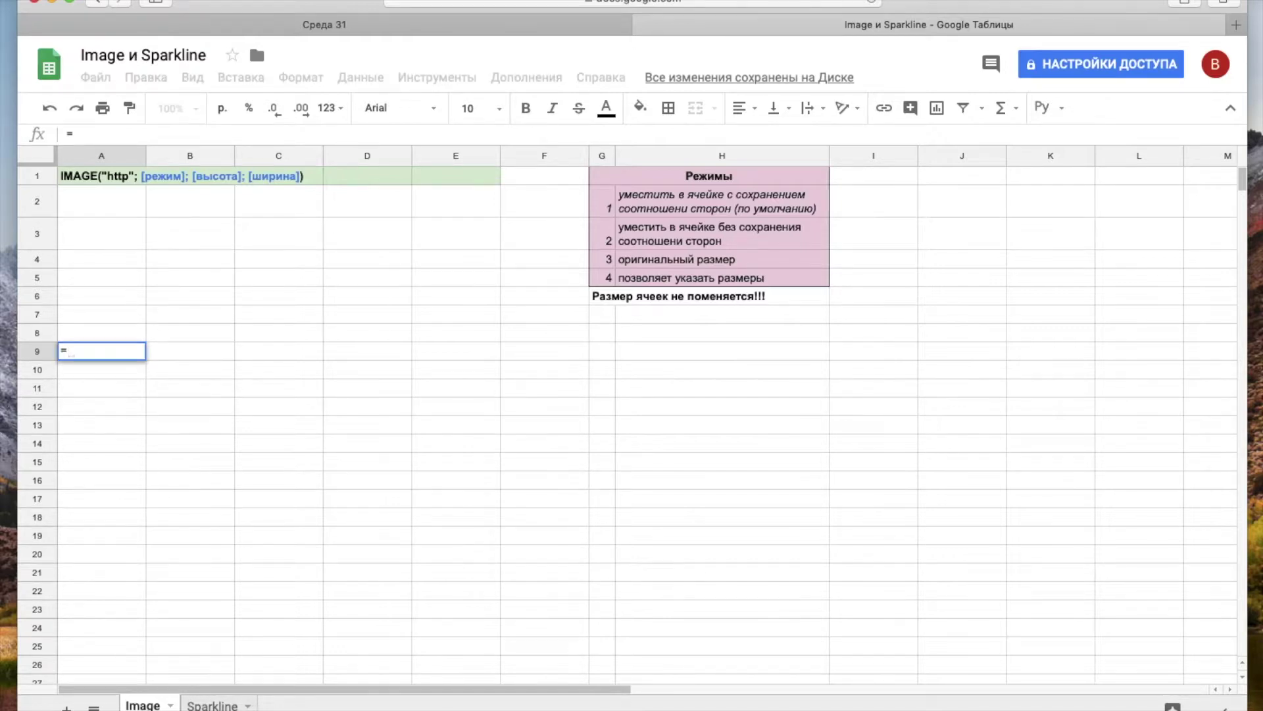
pyautogui.write('шь')
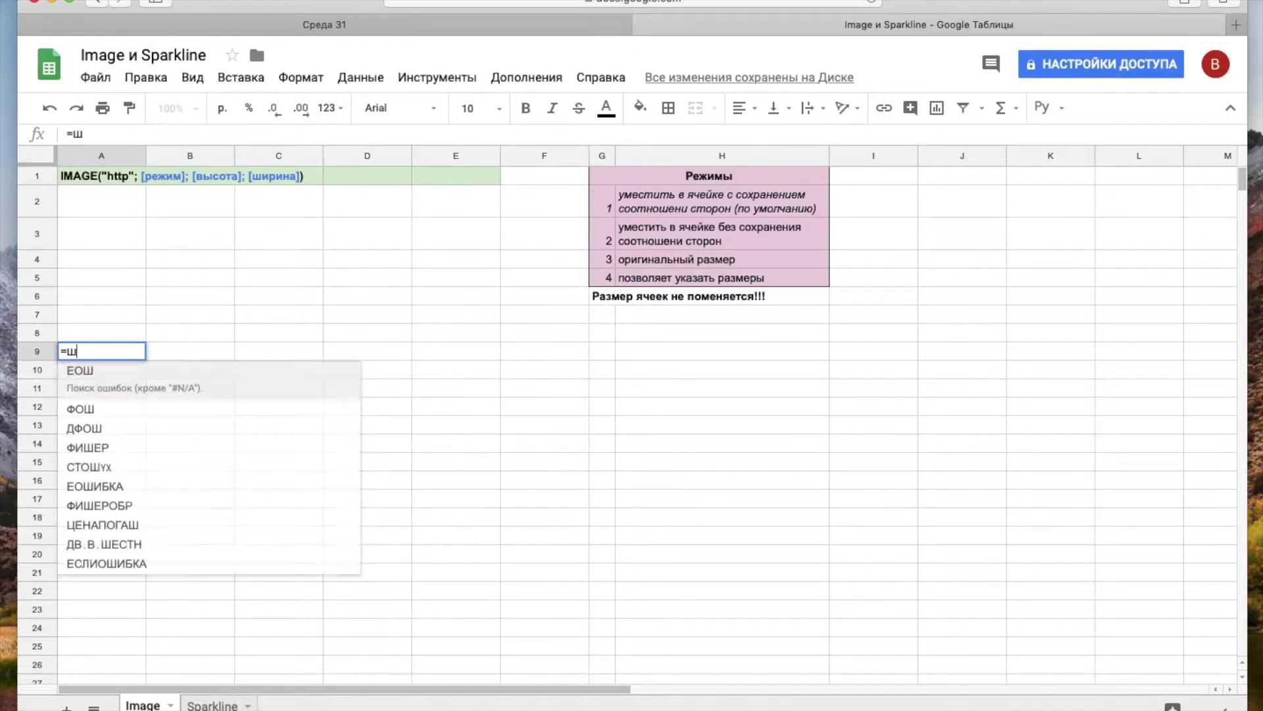
pyautogui.press('BackSpace')
pyautogui.press('BackSpace')
pyautogui.write('imga')
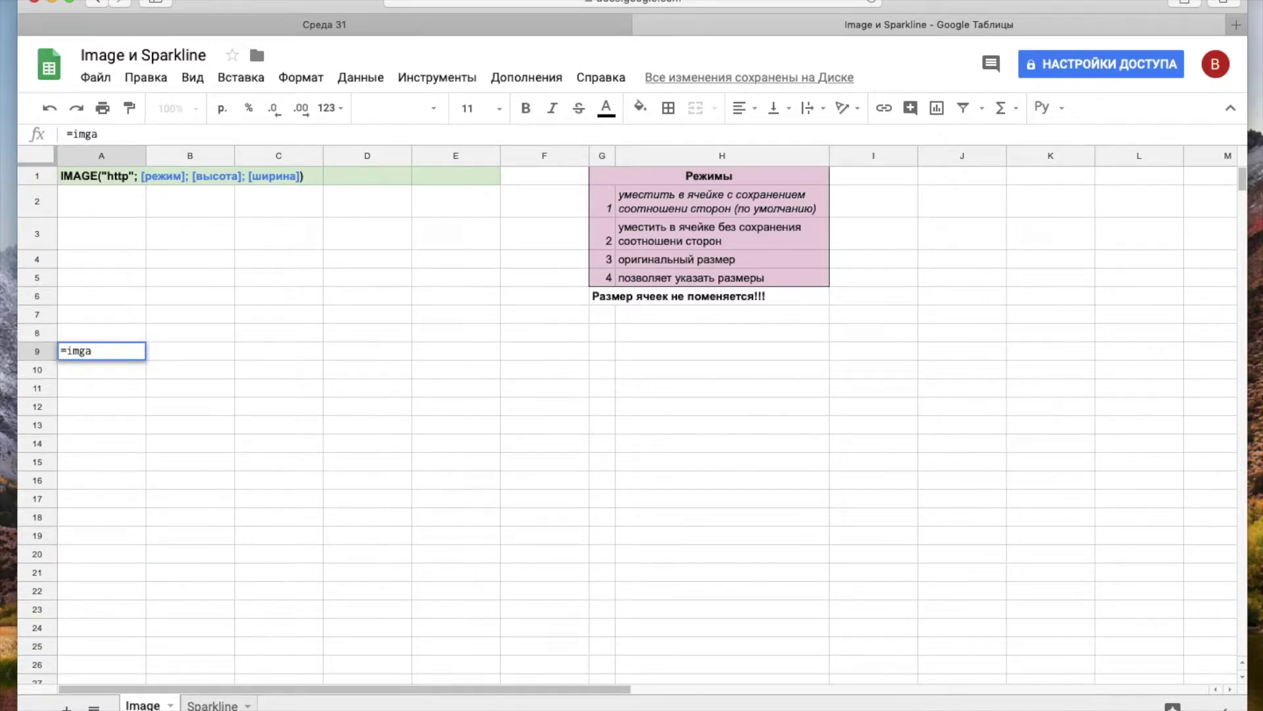
pyautogui.press('BackSpace')
pyautogui.press('BackSpace')
pyautogui.write('a')
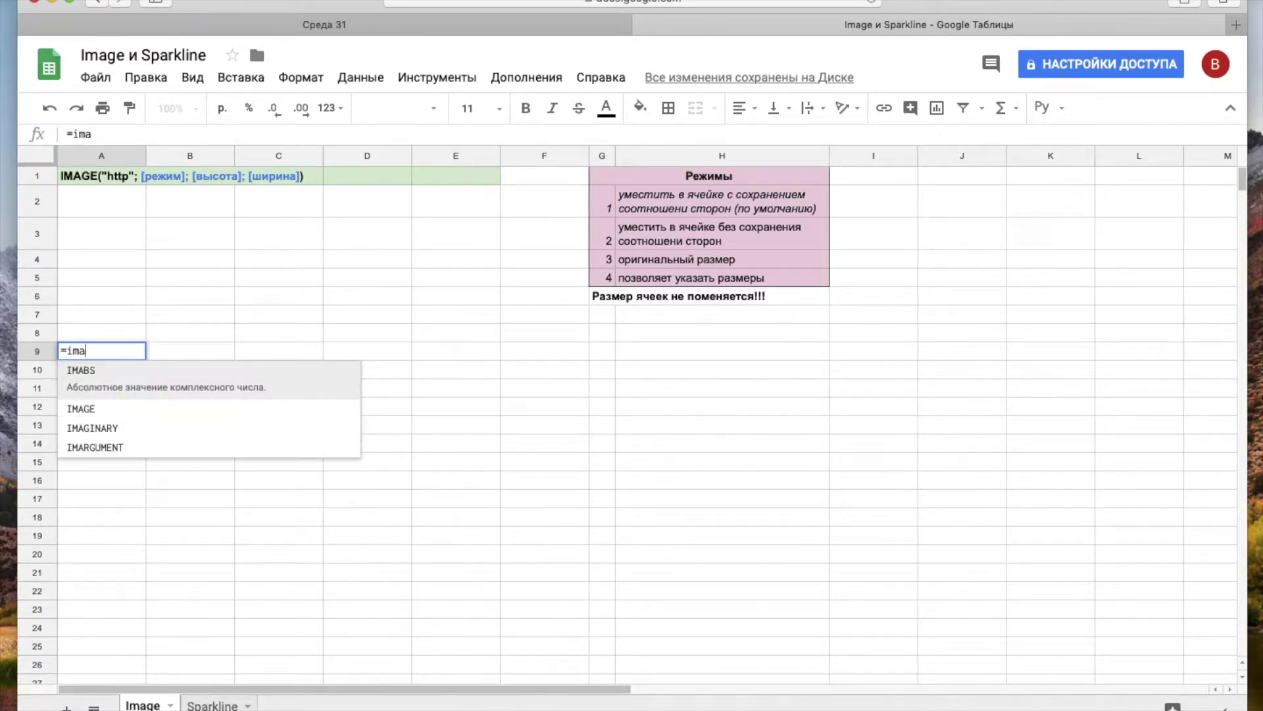
pyautogui.press('Down')
pyautogui.press('Tab')
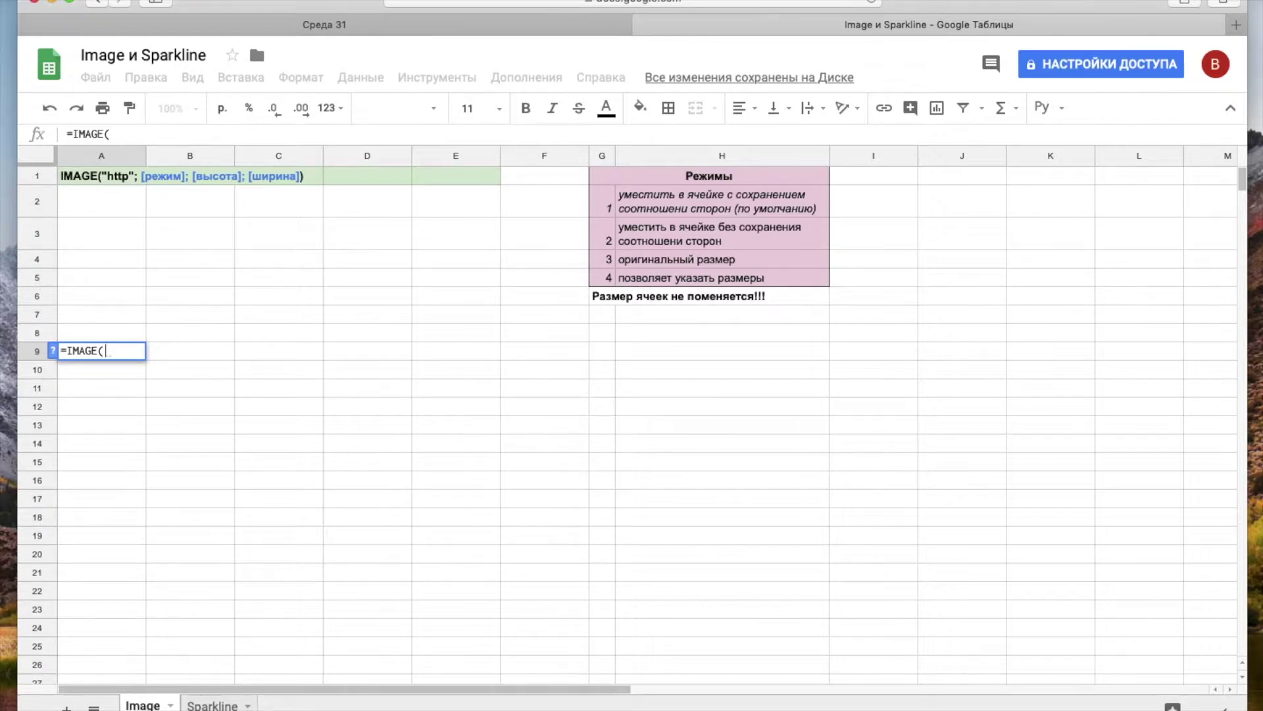
pyautogui.write('"')
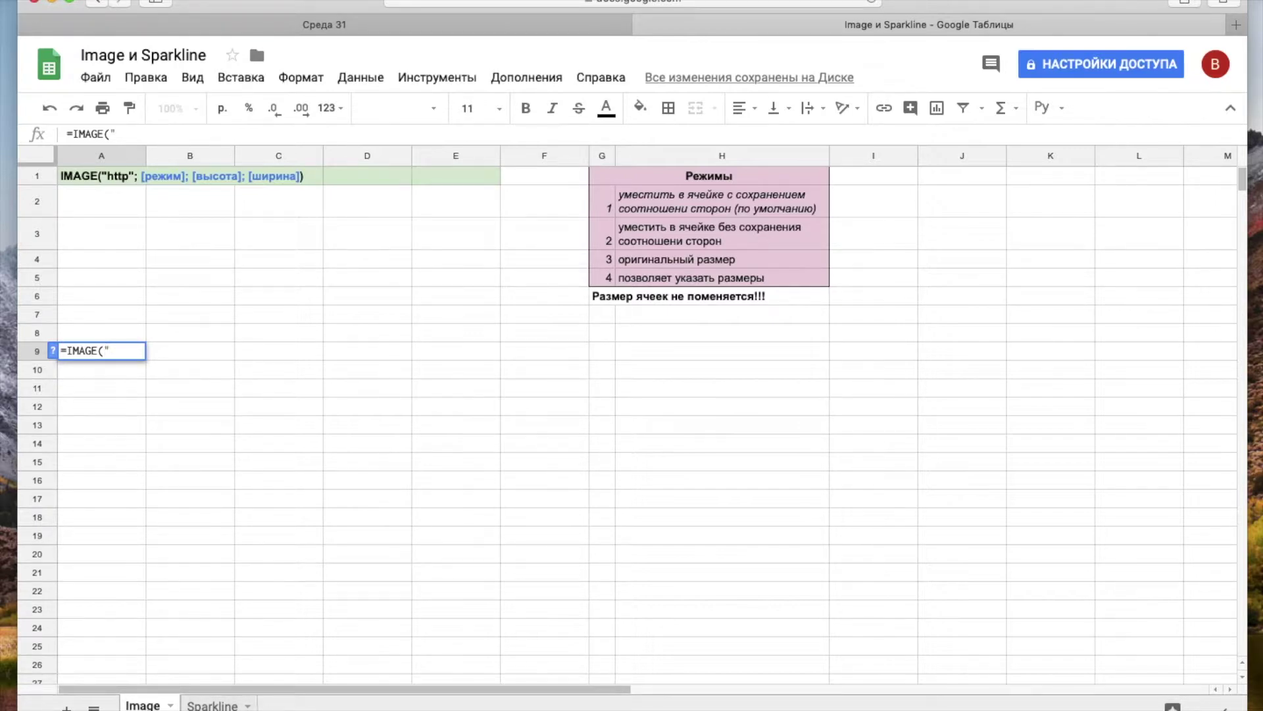
pyautogui.write('https://sreda31.ru/wp-content/uploads/2017/03/banner_sheets_white-1024x294.png')
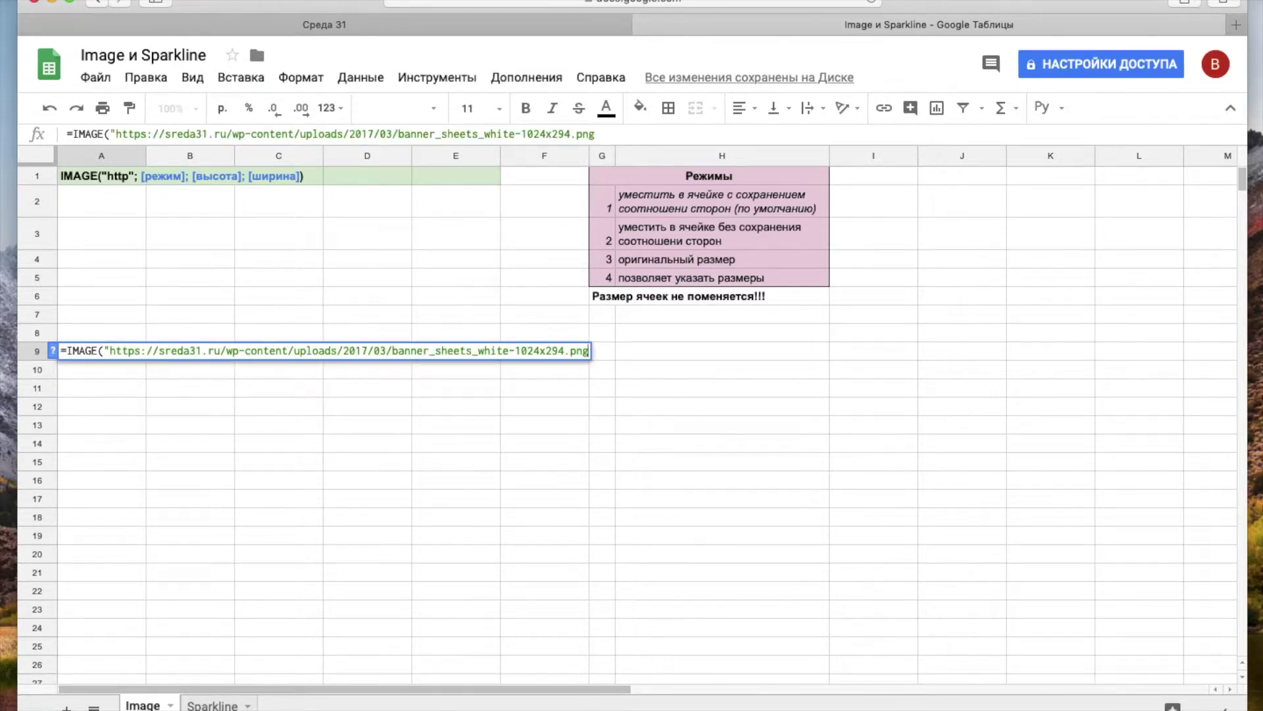
pyautogui.write('"')
pyautogui.write(')')
pyautogui.press('Return')
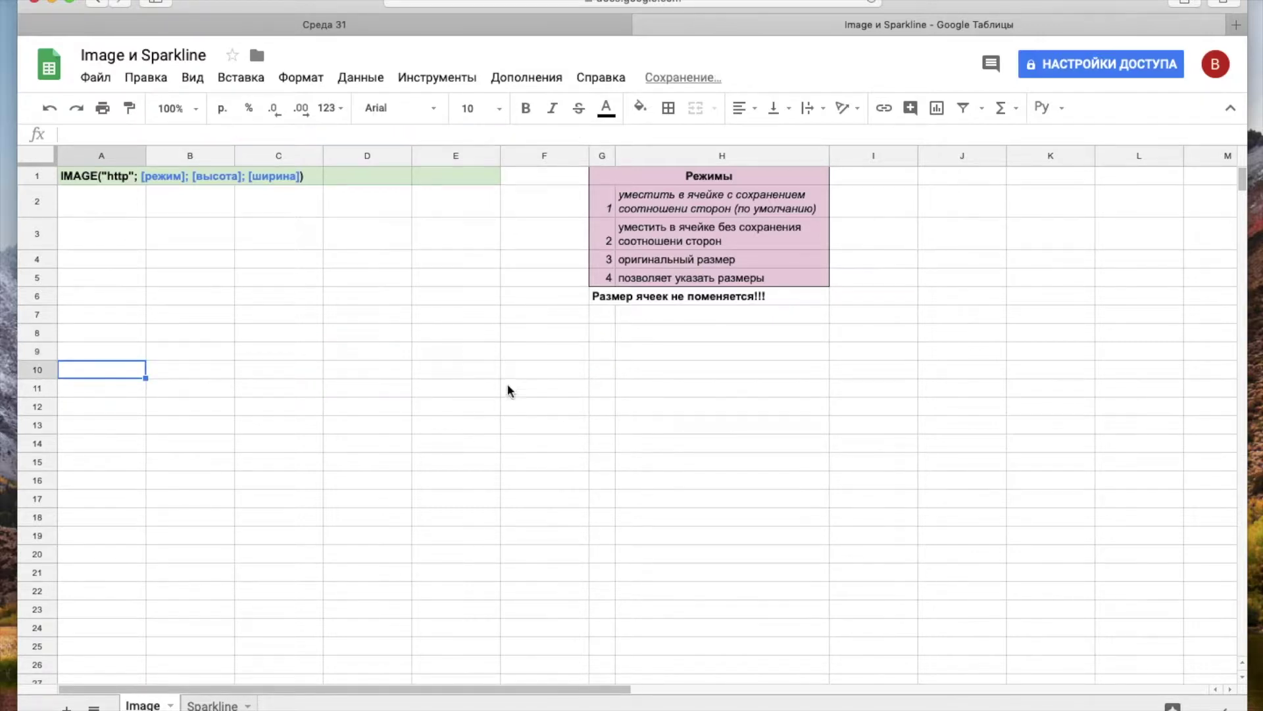
# Make row 9 much taller and widen column A so the banner image in A9 displays large.
pyautogui.click(105, 355)
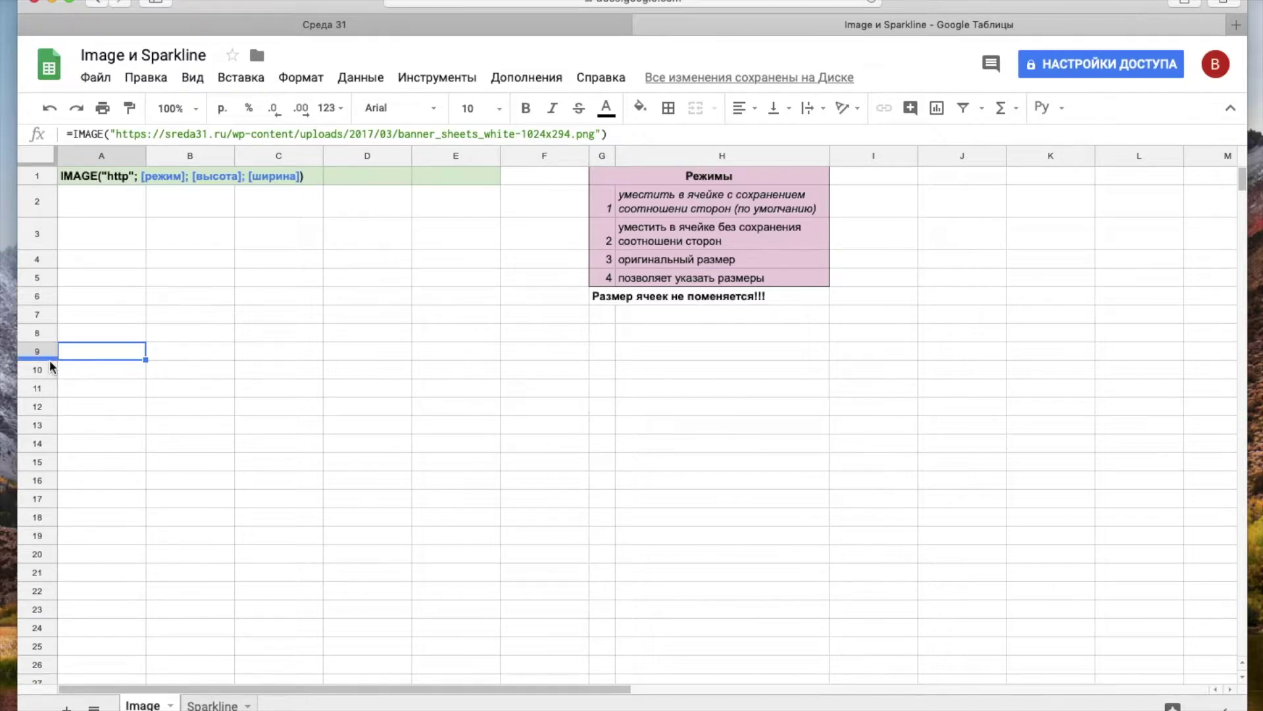
pyautogui.moveTo(51, 359); pyautogui.dragTo(27, 568)
pyautogui.moveTo(145, 156); pyautogui.dragTo(925, 162)
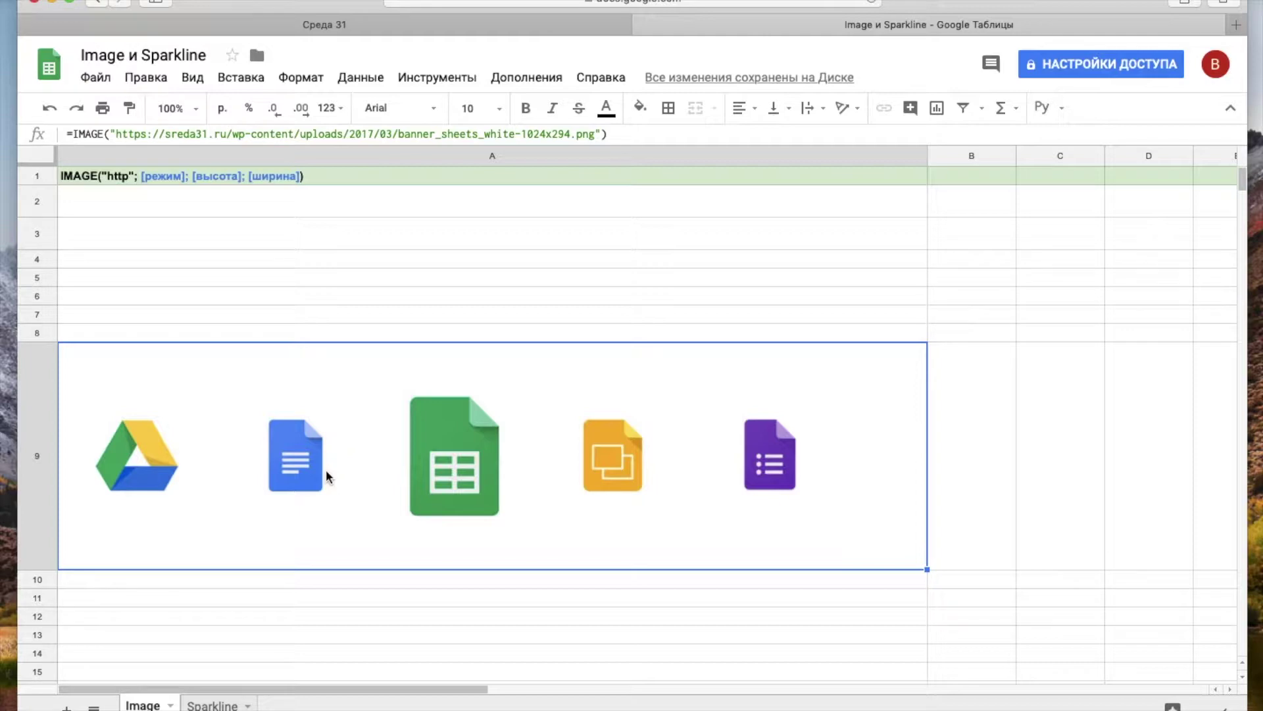
# Undo the row height and column width changes and clear the banner formula from cell A9.
pyautogui.click(50, 110)
pyautogui.click(50, 111)
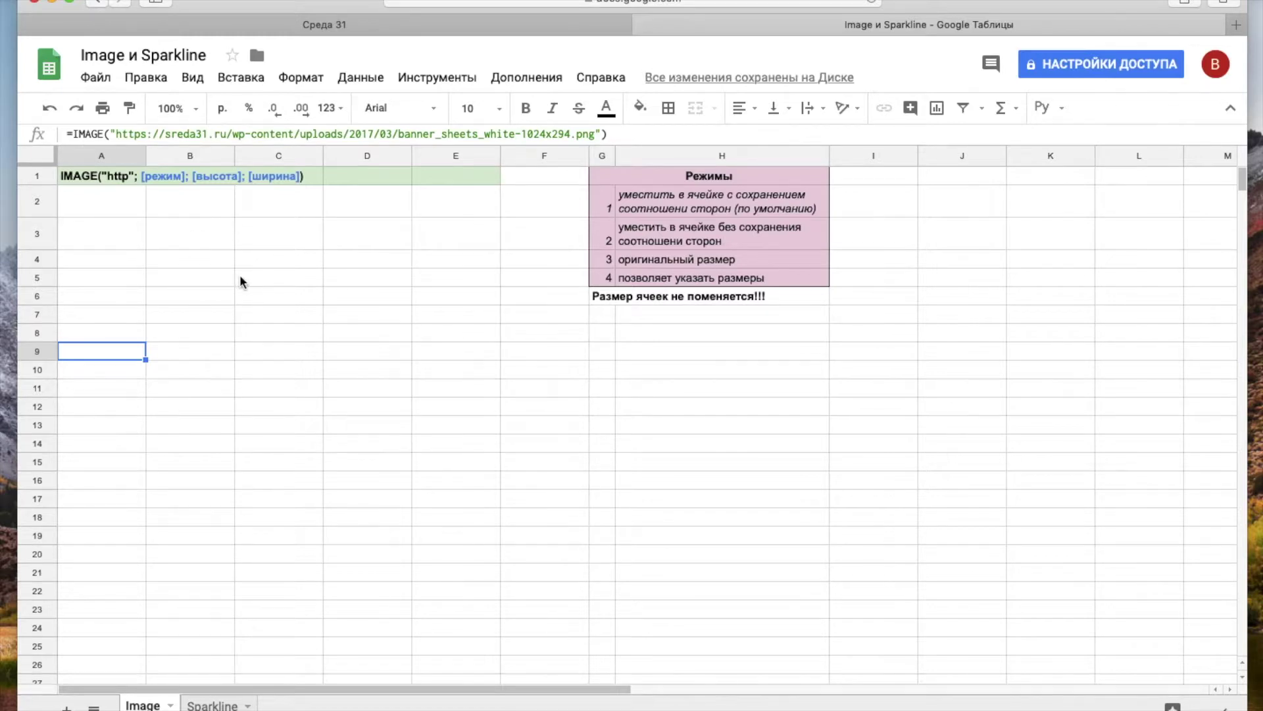
pyautogui.press('Delete')
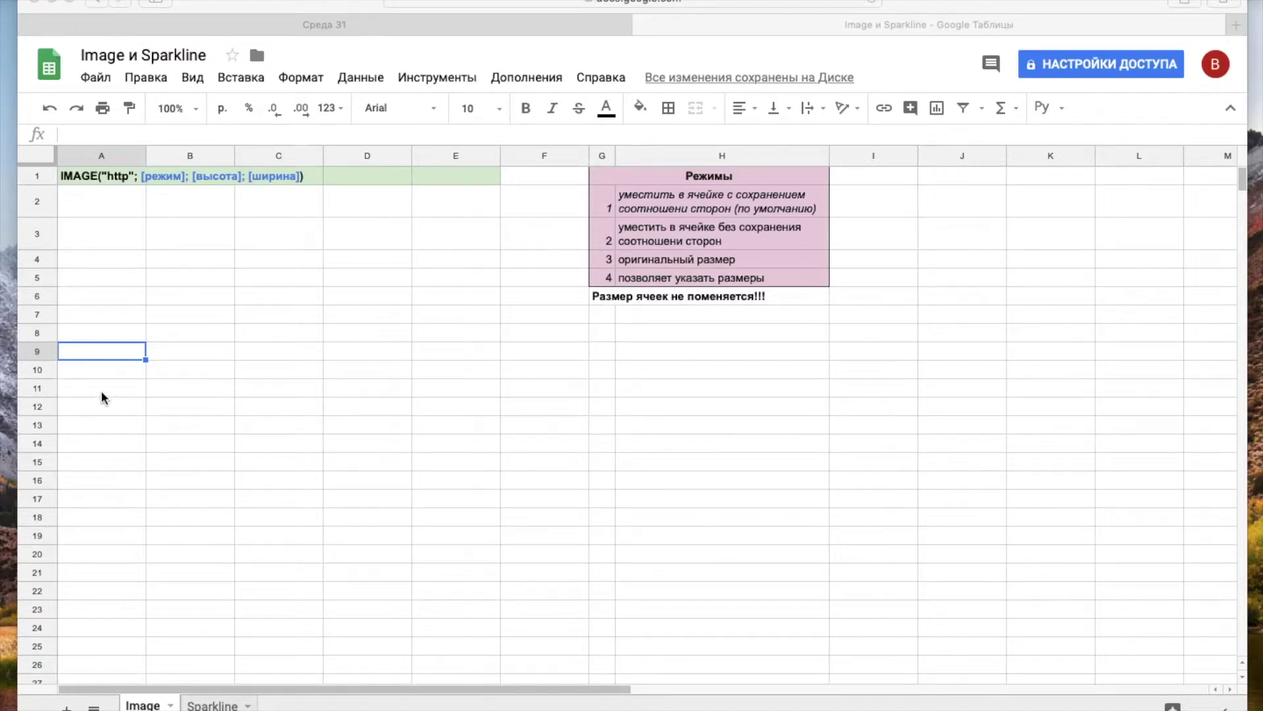
pyautogui.click(109, 353)
pyautogui.write('=ima')
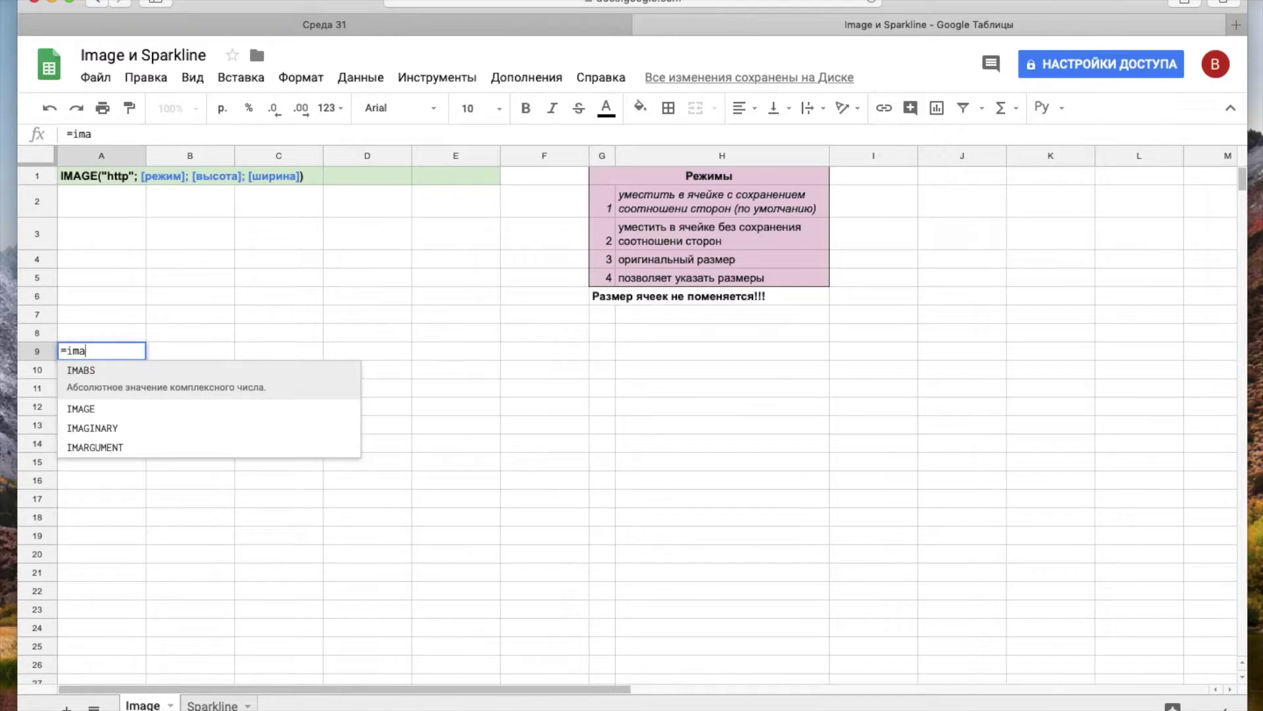
pyautogui.press('Down')
pyautogui.press('Tab')
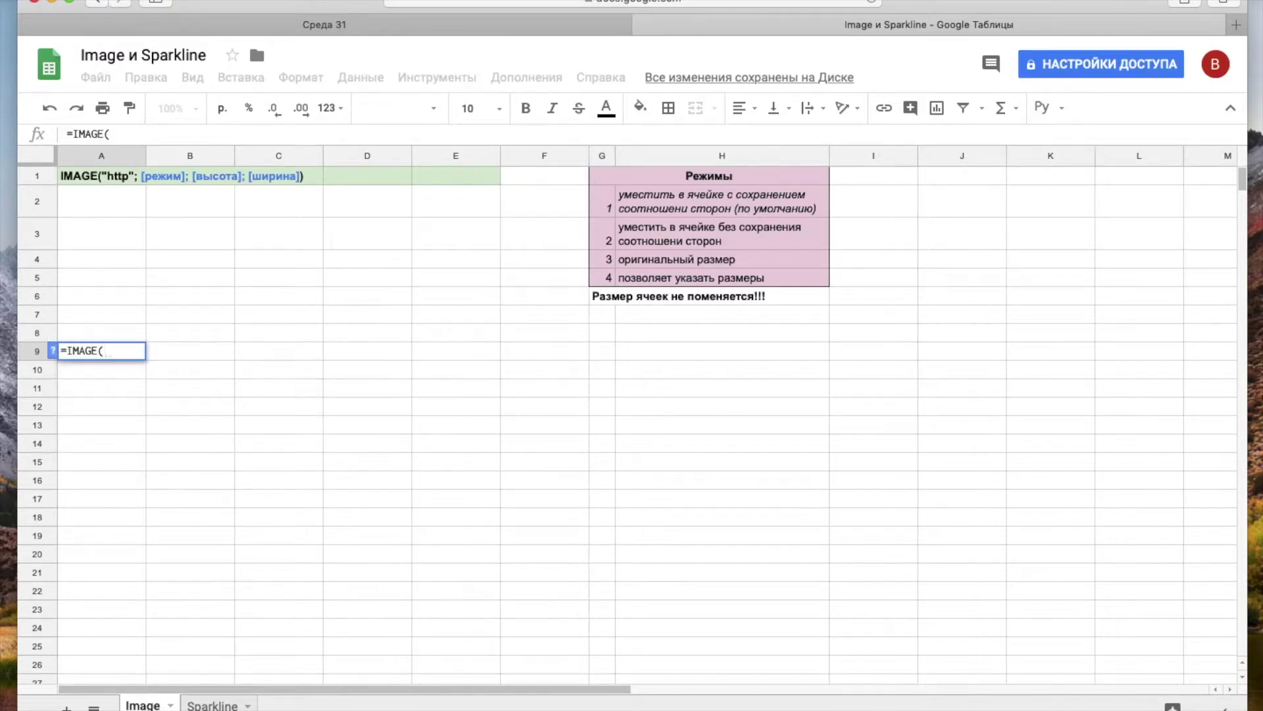
pyautogui.write('"')
pyautogui.write('https://sreda31.ru/wp-content/uploads/2018/02/sreda31_16x16.png')
pyautogui.write('")')
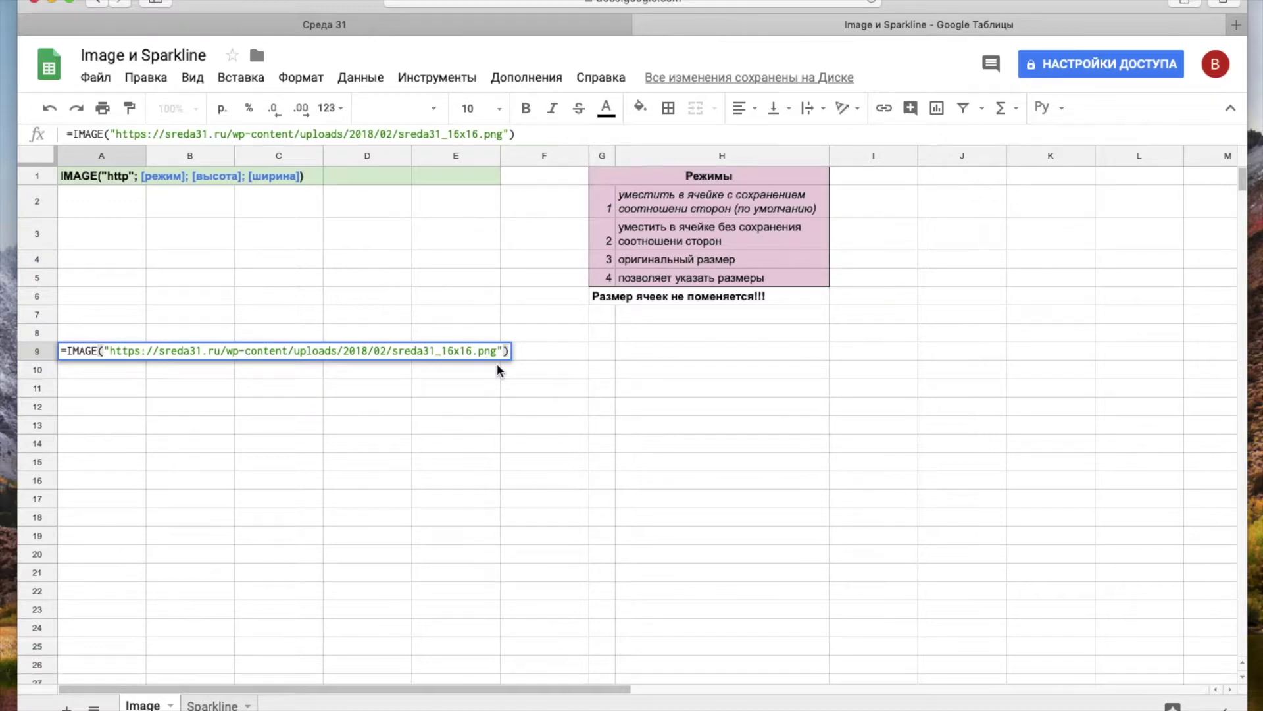
pyautogui.press('Return')
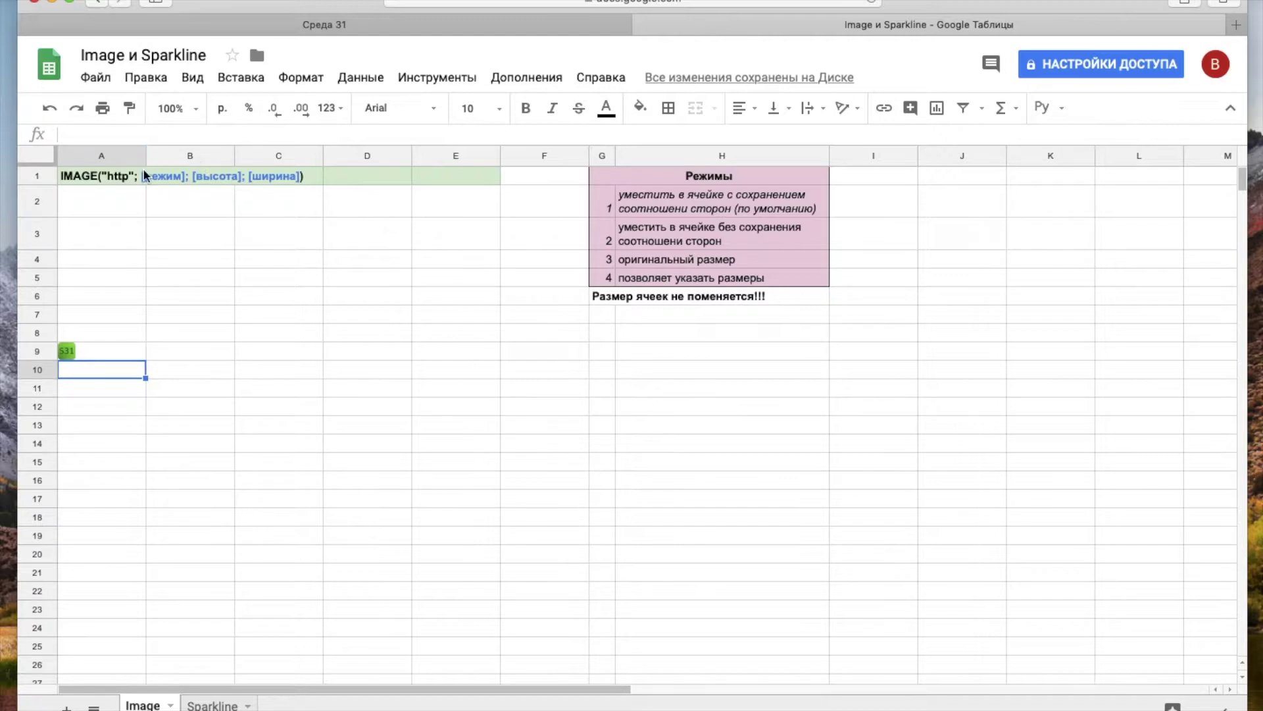
pyautogui.click(86, 353)
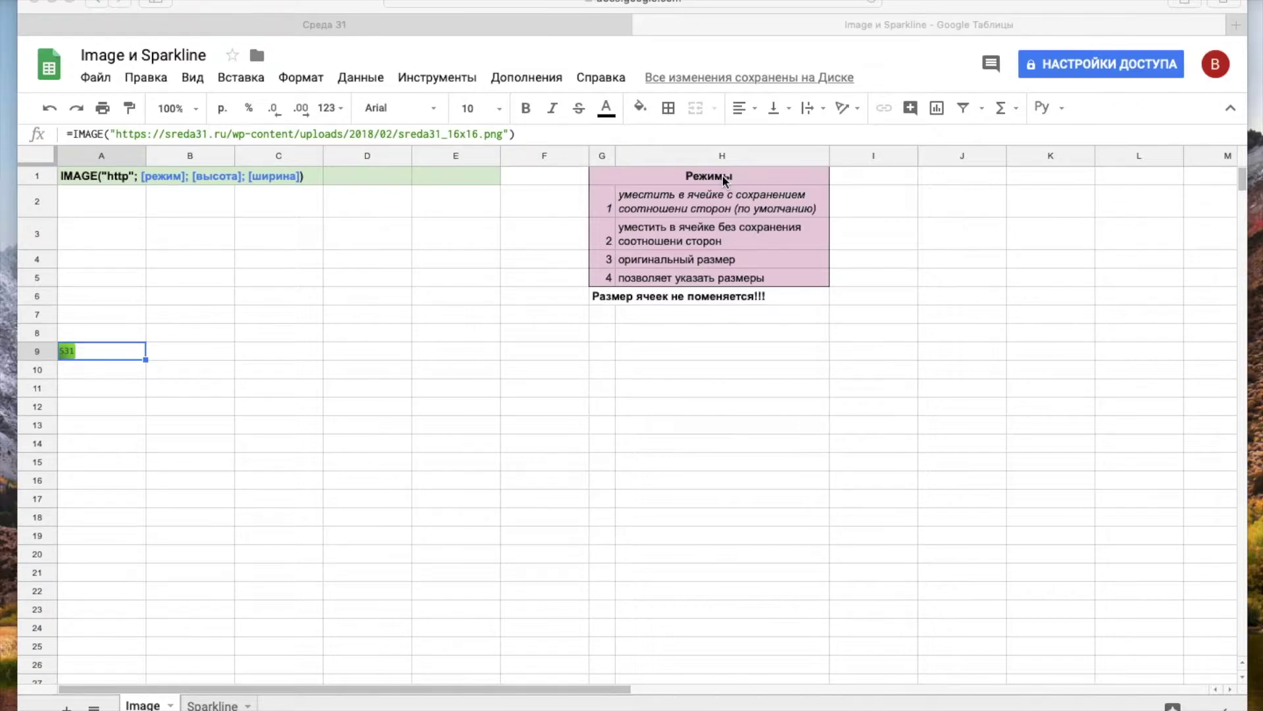
# Start an IMAGE formula in A5 to read the detailed help on its display modes, and discard the formula.
pyautogui.click(109, 282)
pyautogui.write('=im')
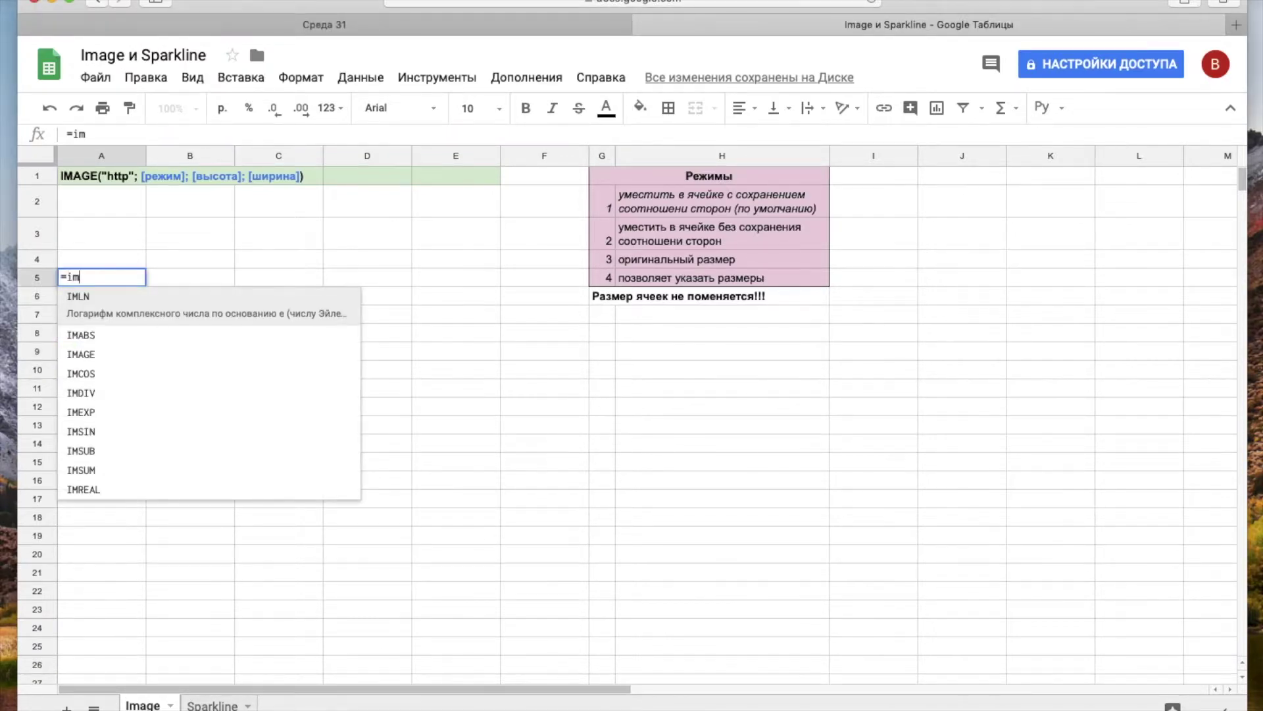
pyautogui.write('a')
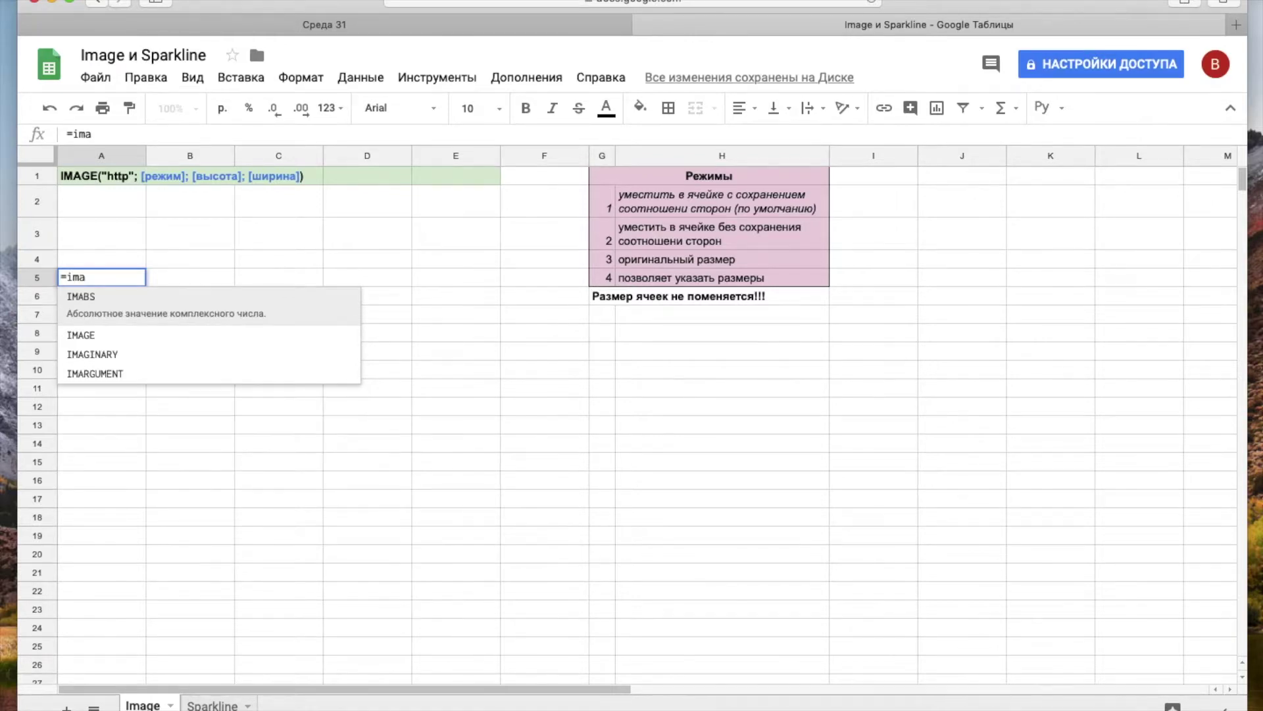
pyautogui.write('g')
pyautogui.press('Tab')
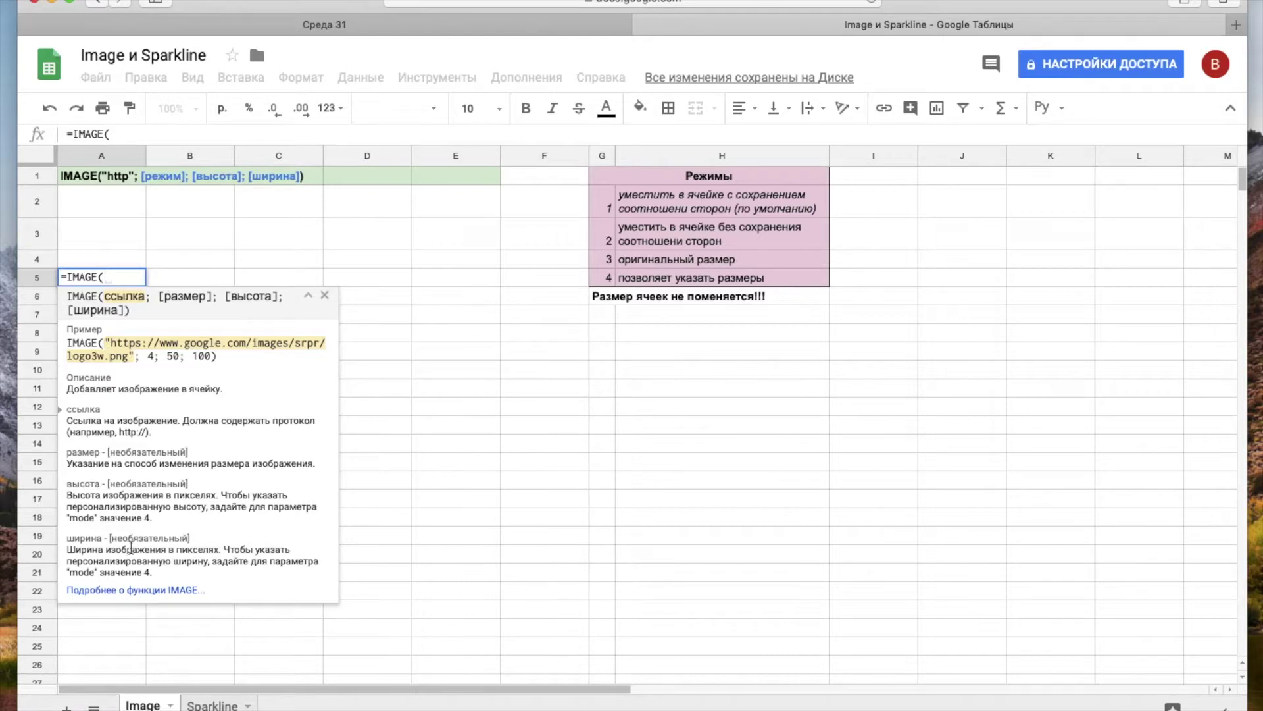
pyautogui.click(146, 591)
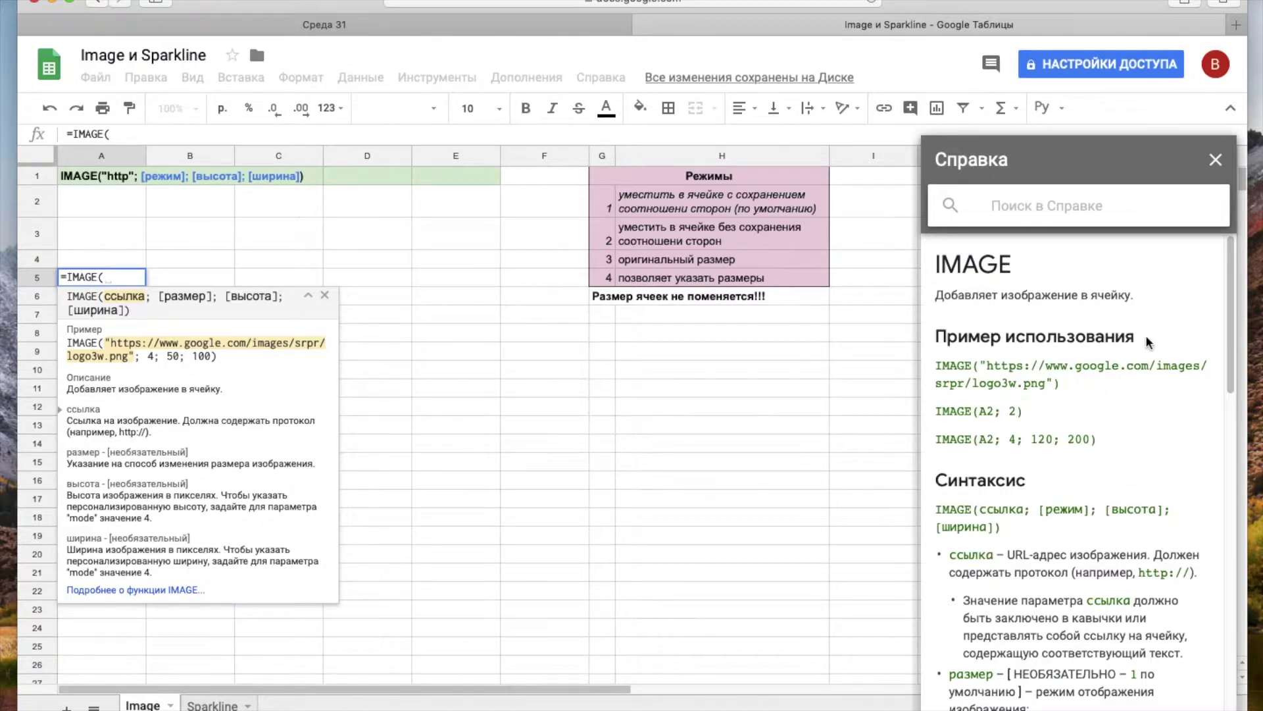
pyautogui.moveTo(1231, 290); pyautogui.dragTo(1232, 437)
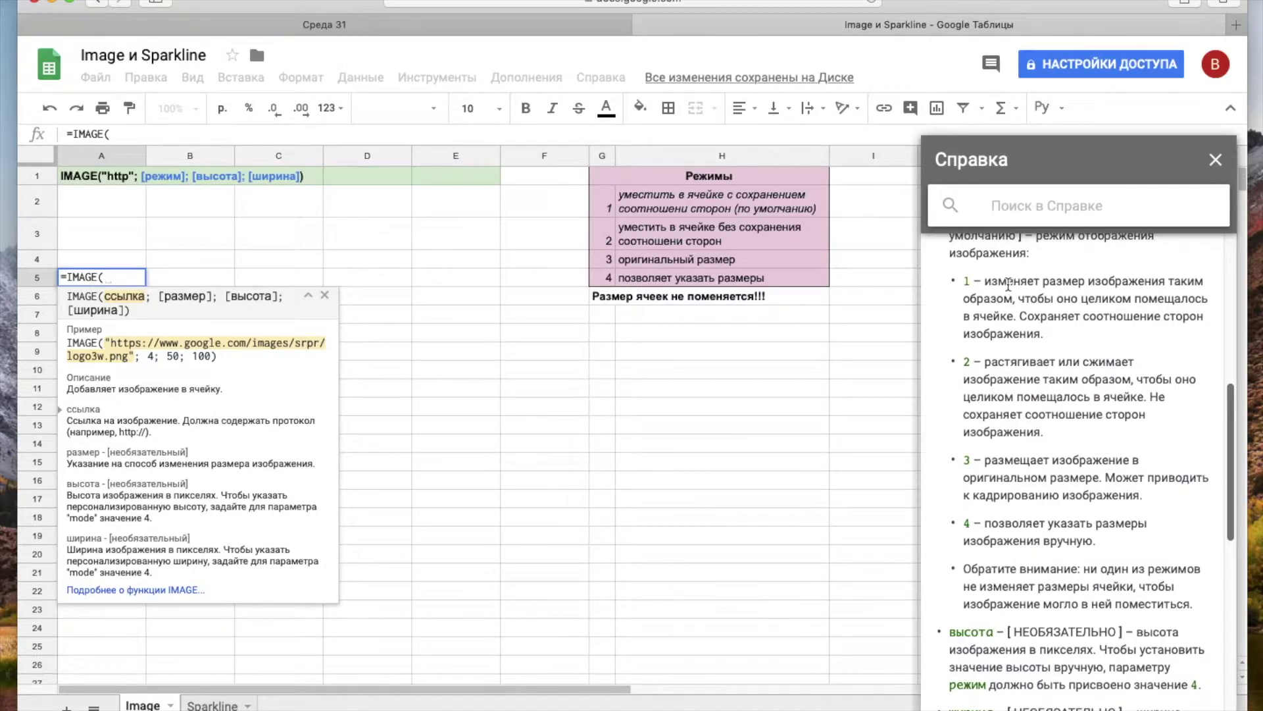
pyautogui.click(1215, 159)
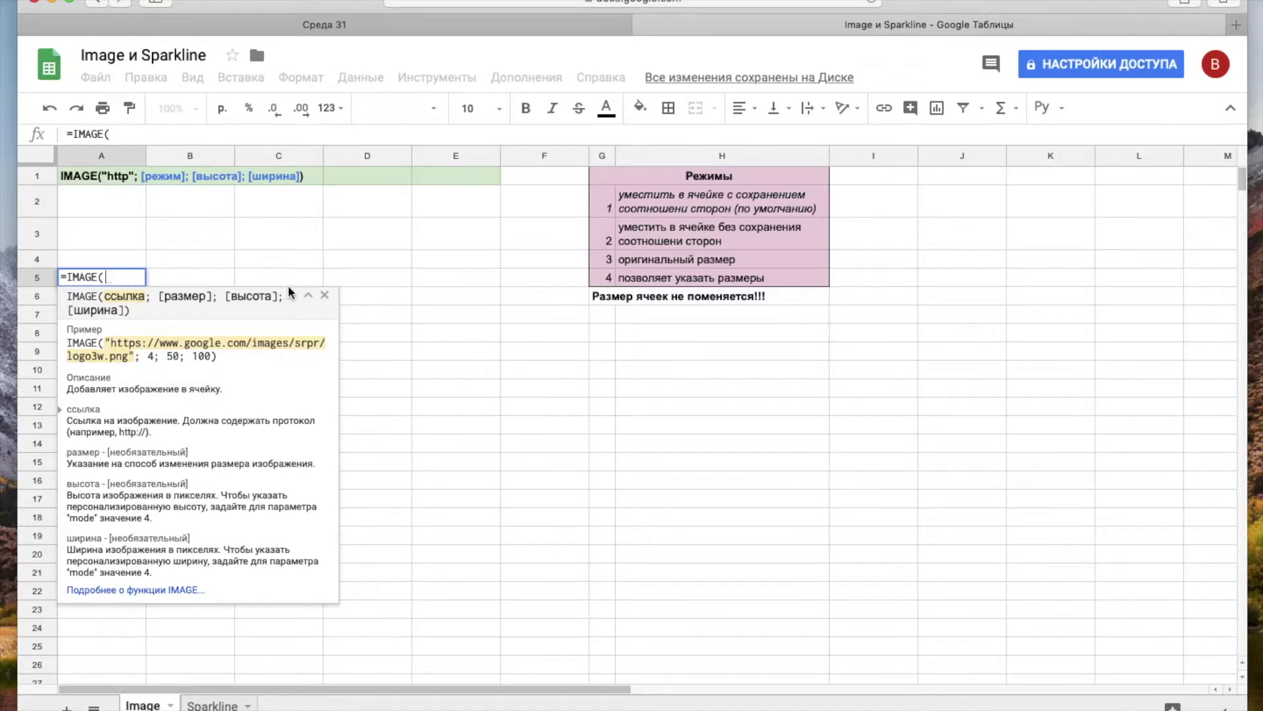
pyautogui.click(325, 295)
pyautogui.press('Escape')
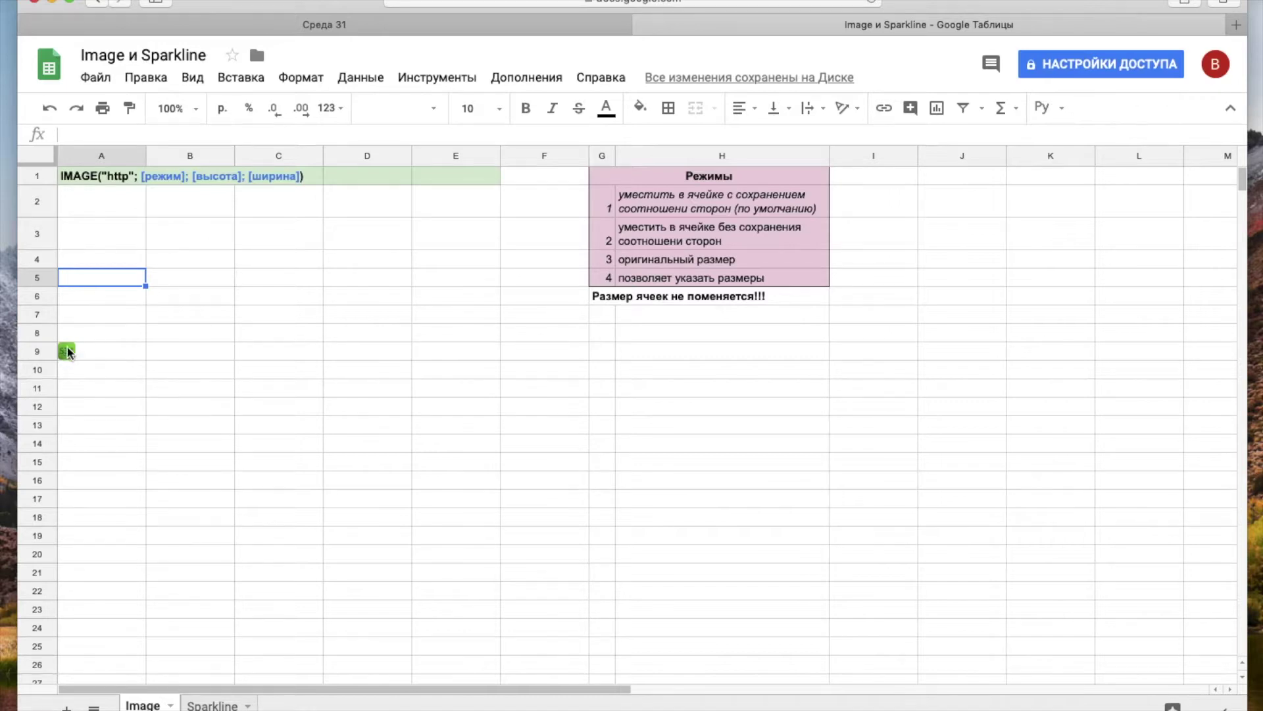
pyautogui.moveTo(87, 351); pyautogui.dragTo(89, 357)
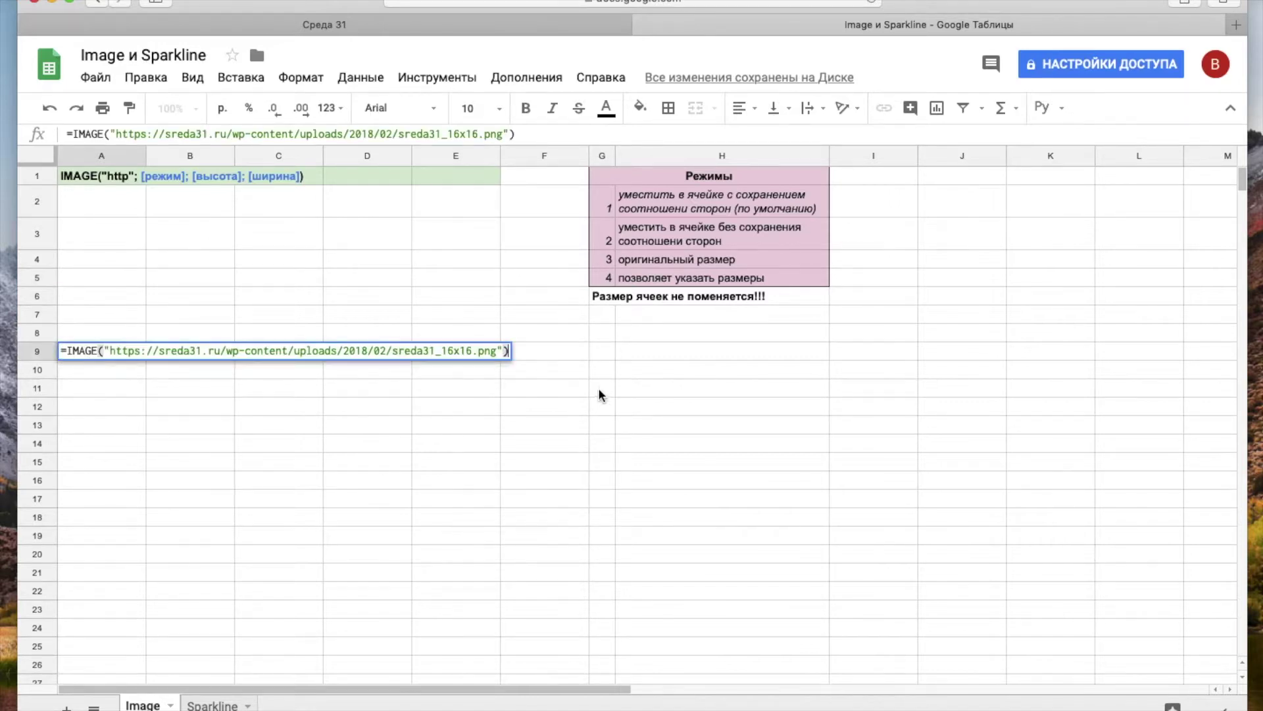
pyautogui.write(';')
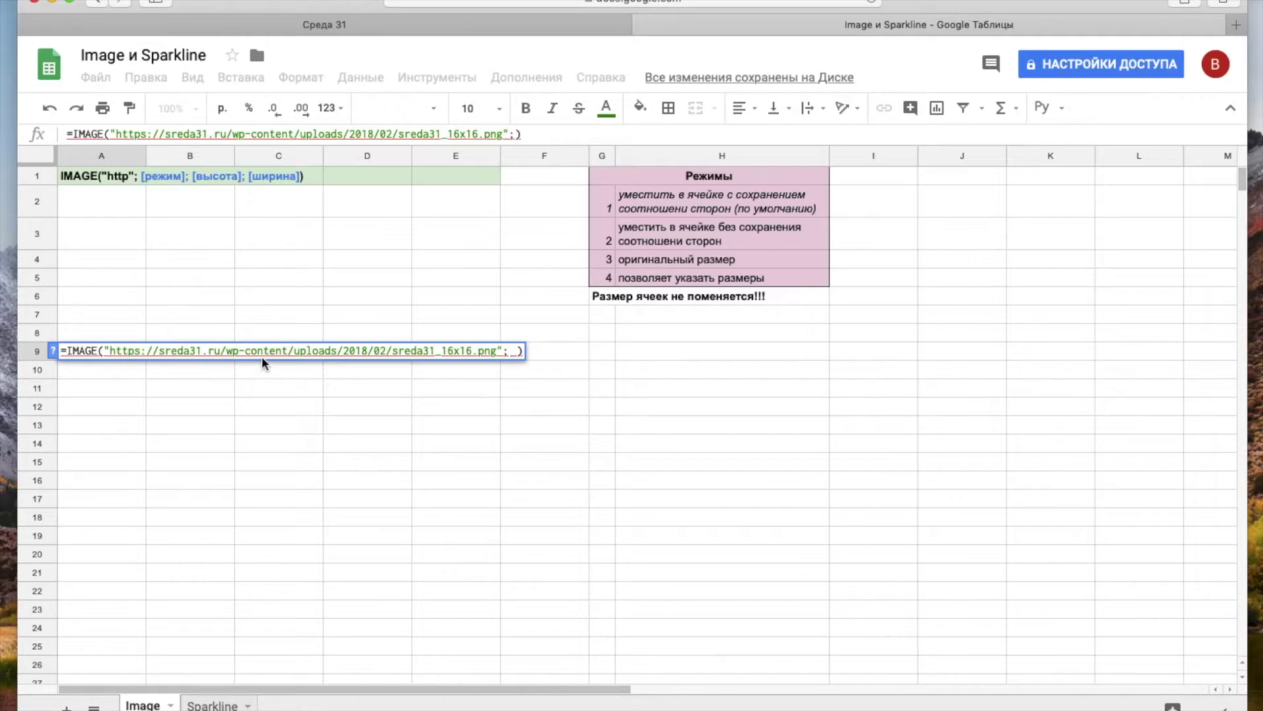
pyautogui.press('Escape')
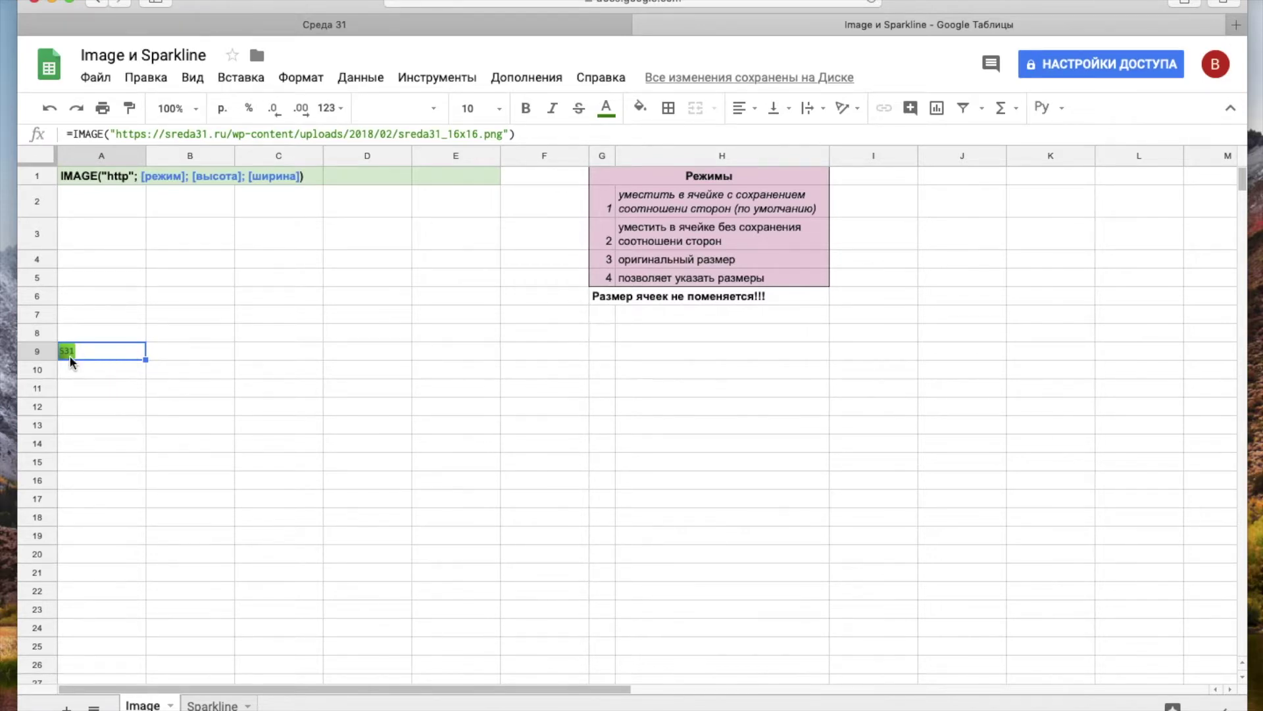
# Review the IMAGE formula in A9 and the entries for modes 2, 3 and 4 in the modes table.
pyautogui.doubleClick(104, 349)
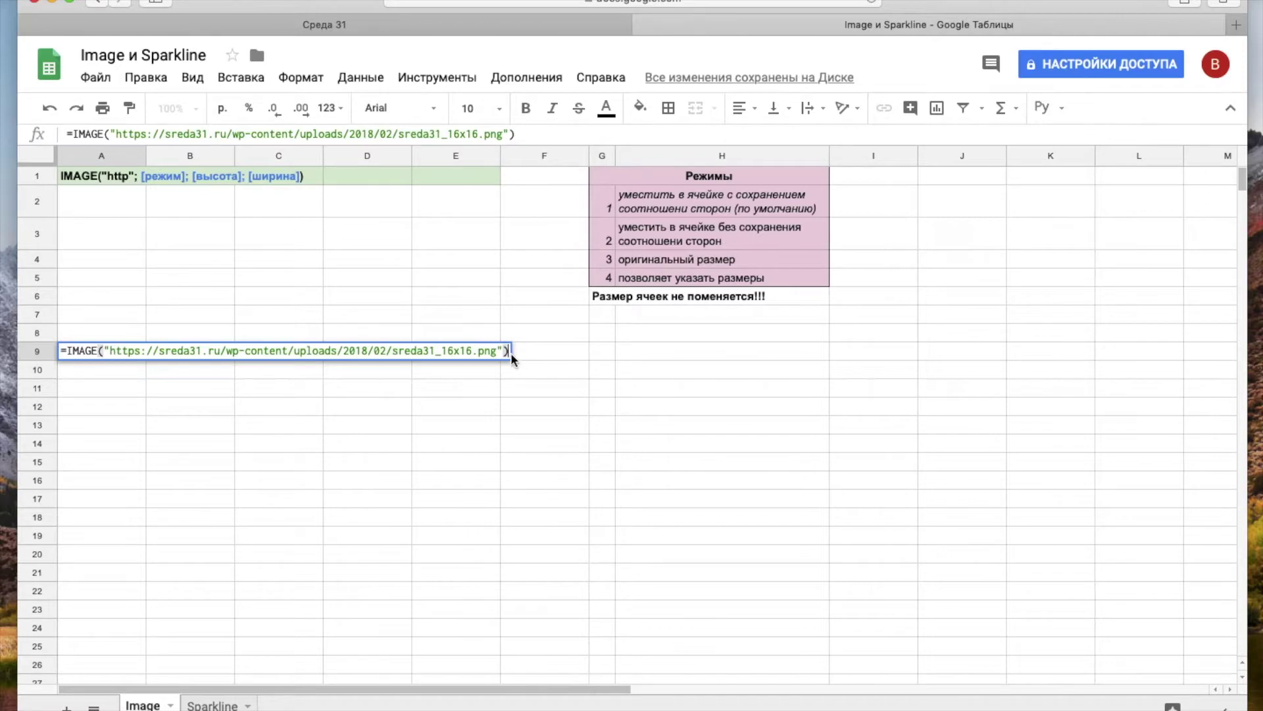
pyautogui.click(651, 369)
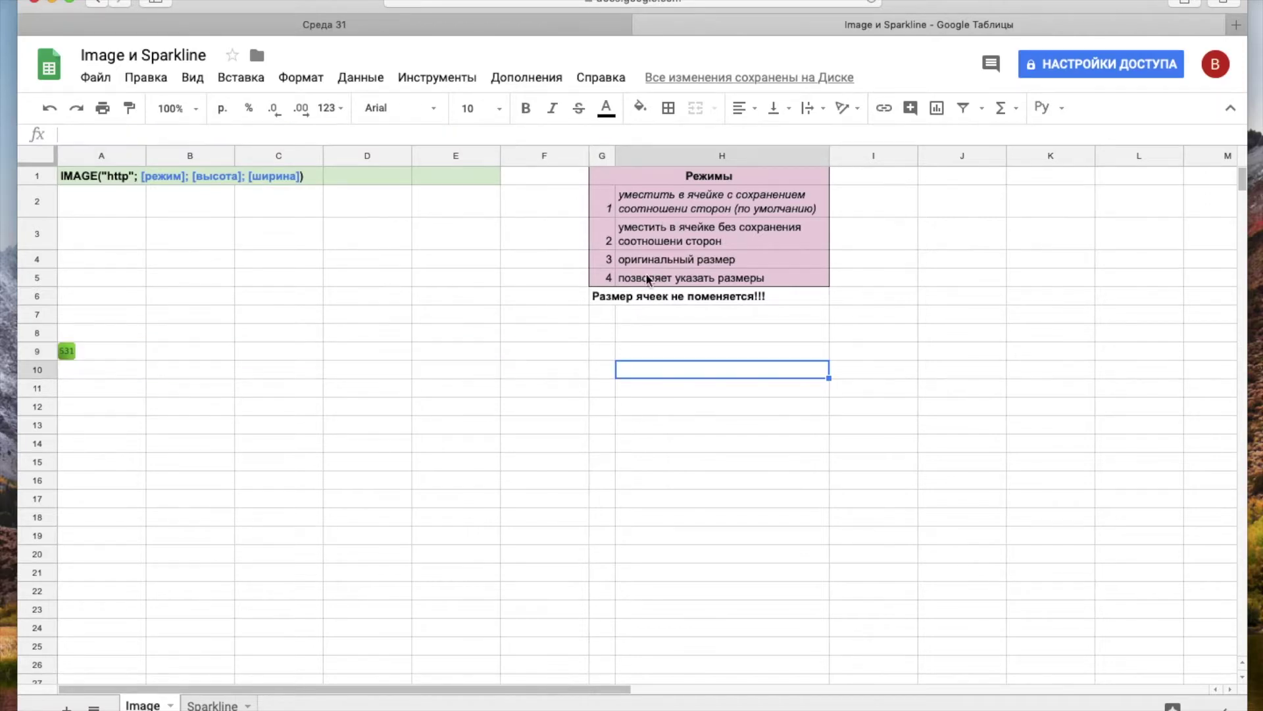
pyautogui.click(607, 233)
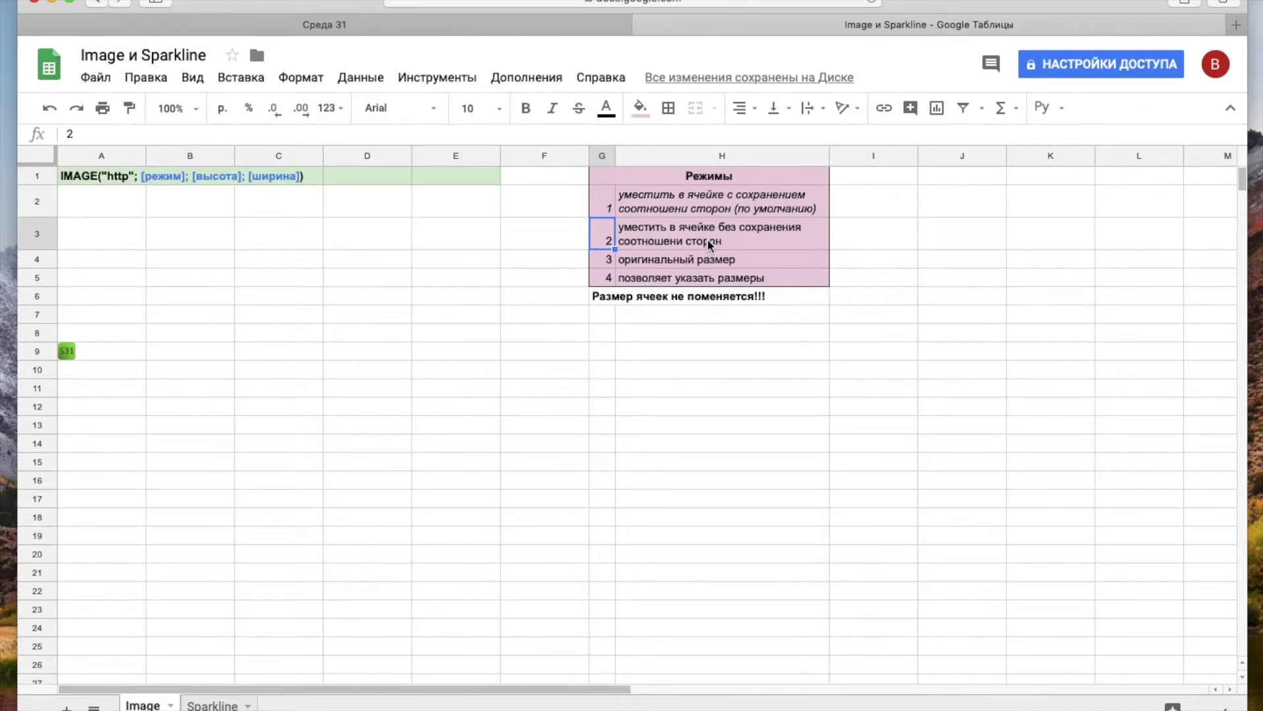
pyautogui.click(609, 261)
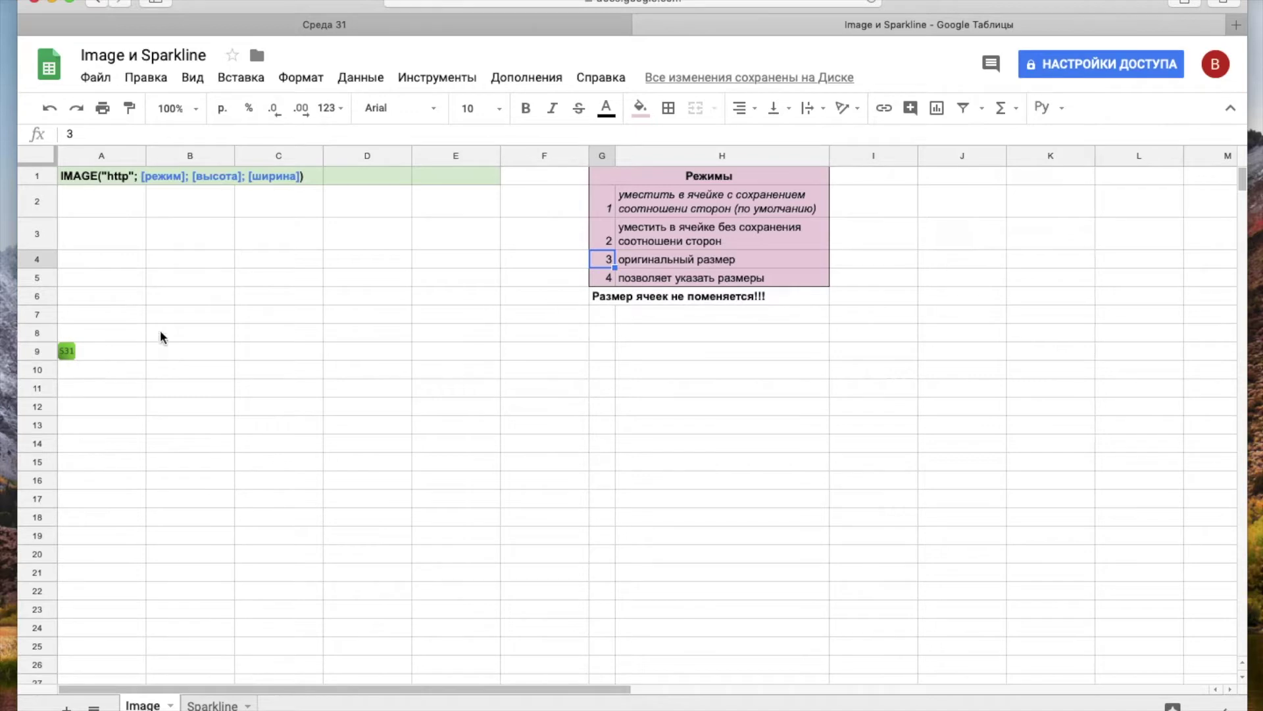
pyautogui.click(88, 353)
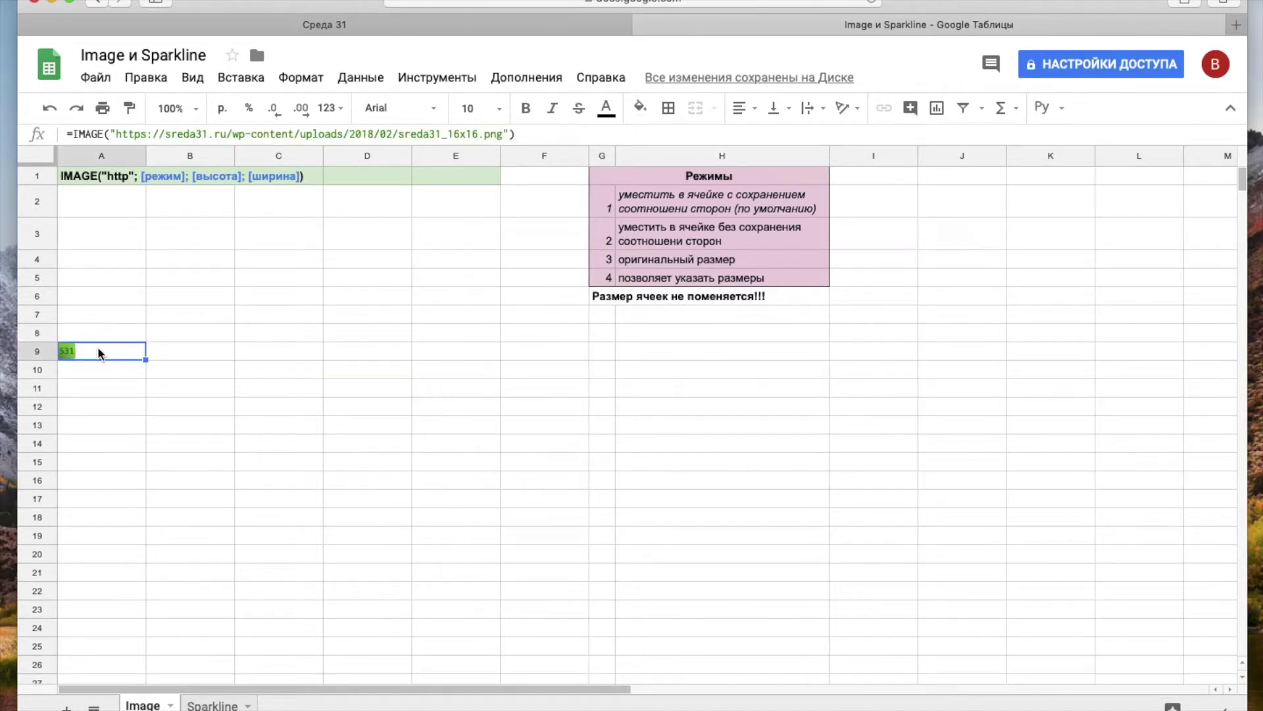
pyautogui.click(609, 278)
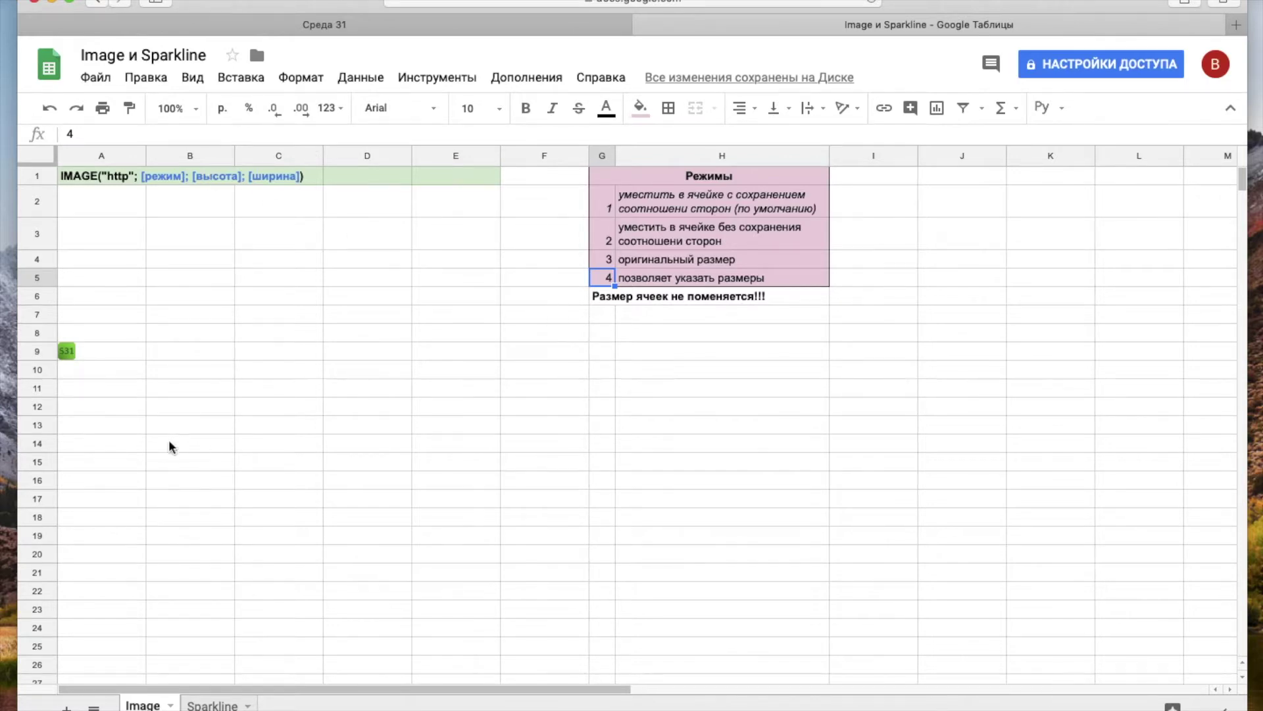
# Add mode argument 1 after the image address in A9's IMAGE formula.
pyautogui.doubleClick(109, 349)
pyautogui.click(503, 351)
pyautogui.write(';1)')
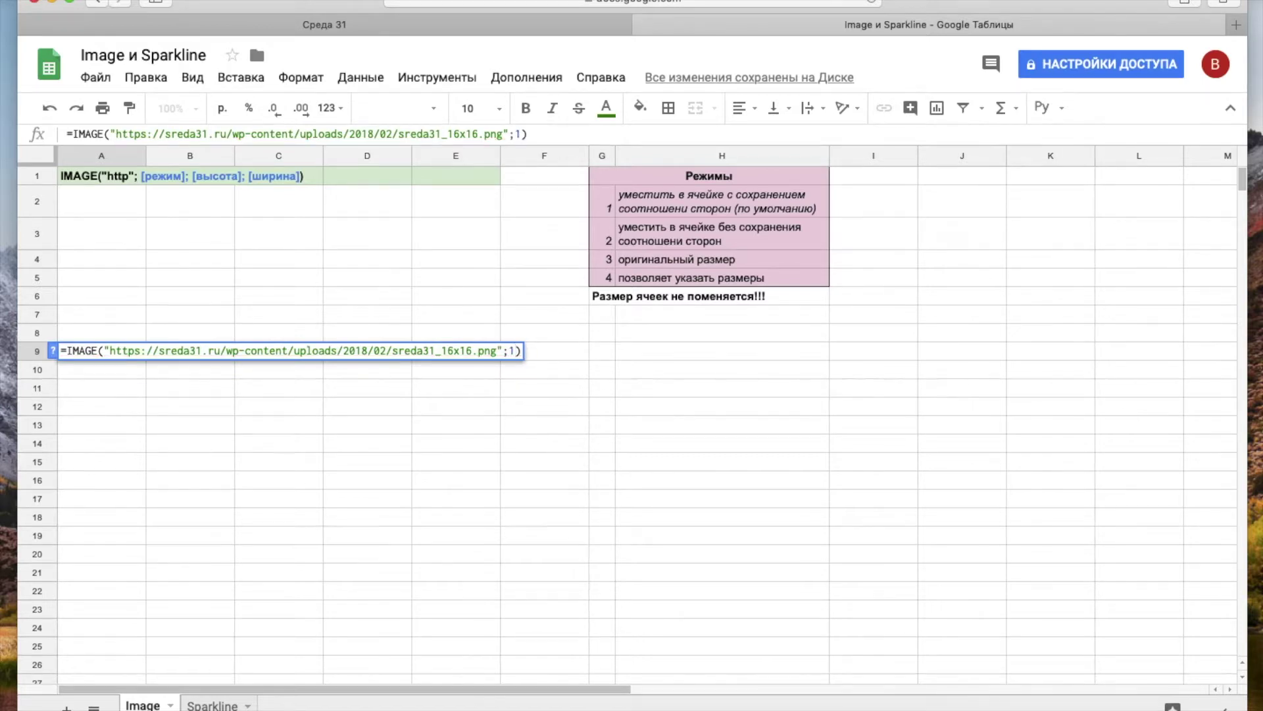
pyautogui.press('Return')
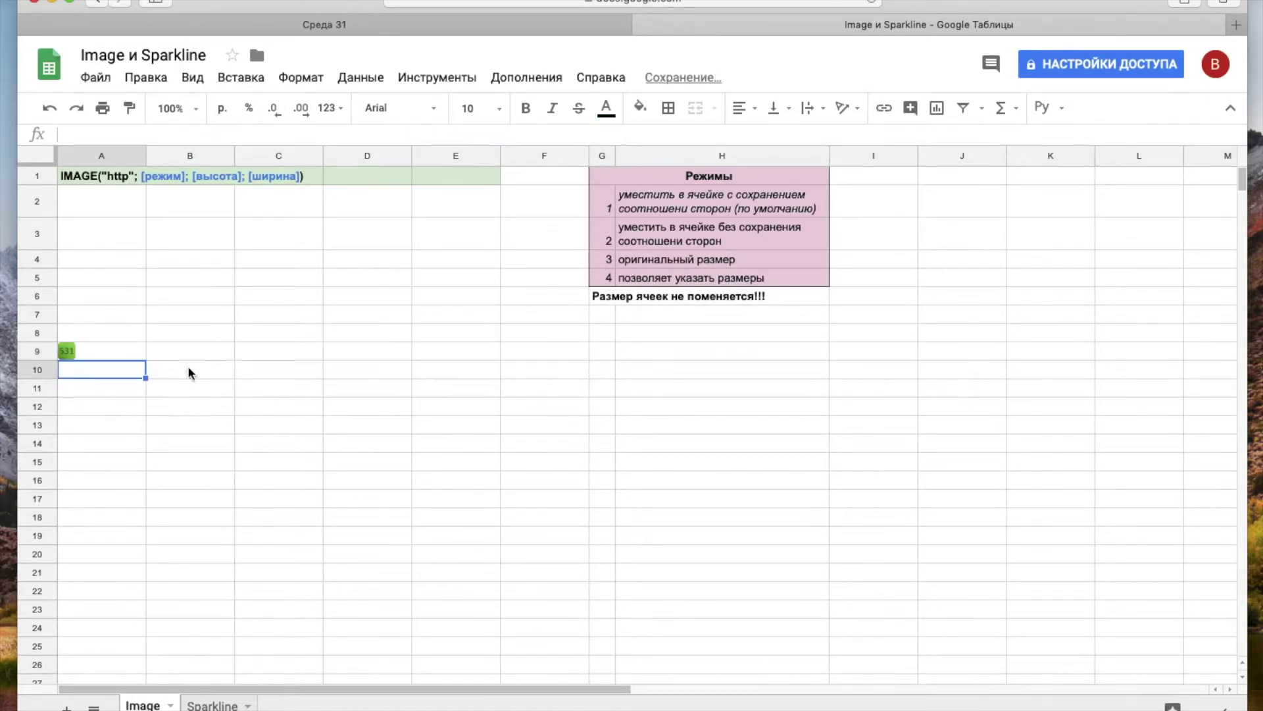
# Change the mode argument of the IMAGE formula in A9 to 2.
pyautogui.doubleClick(106, 351)
pyautogui.press('BackSpace')
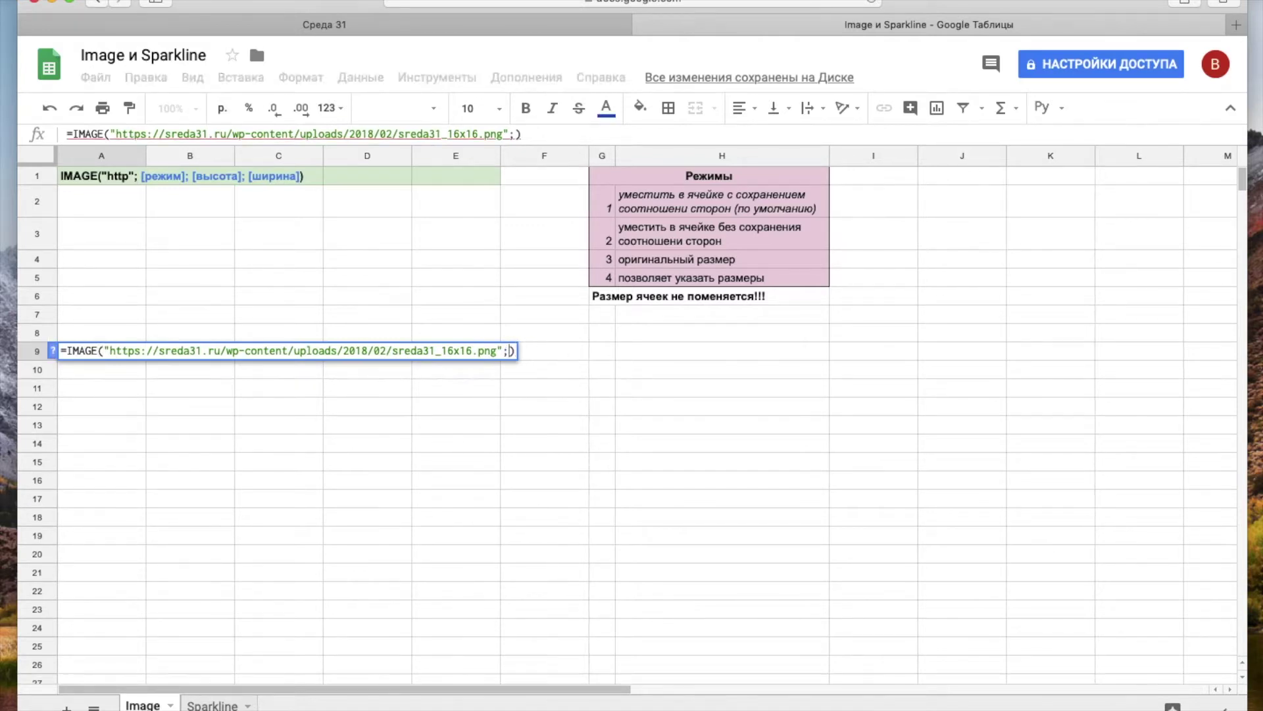
pyautogui.press('Return')
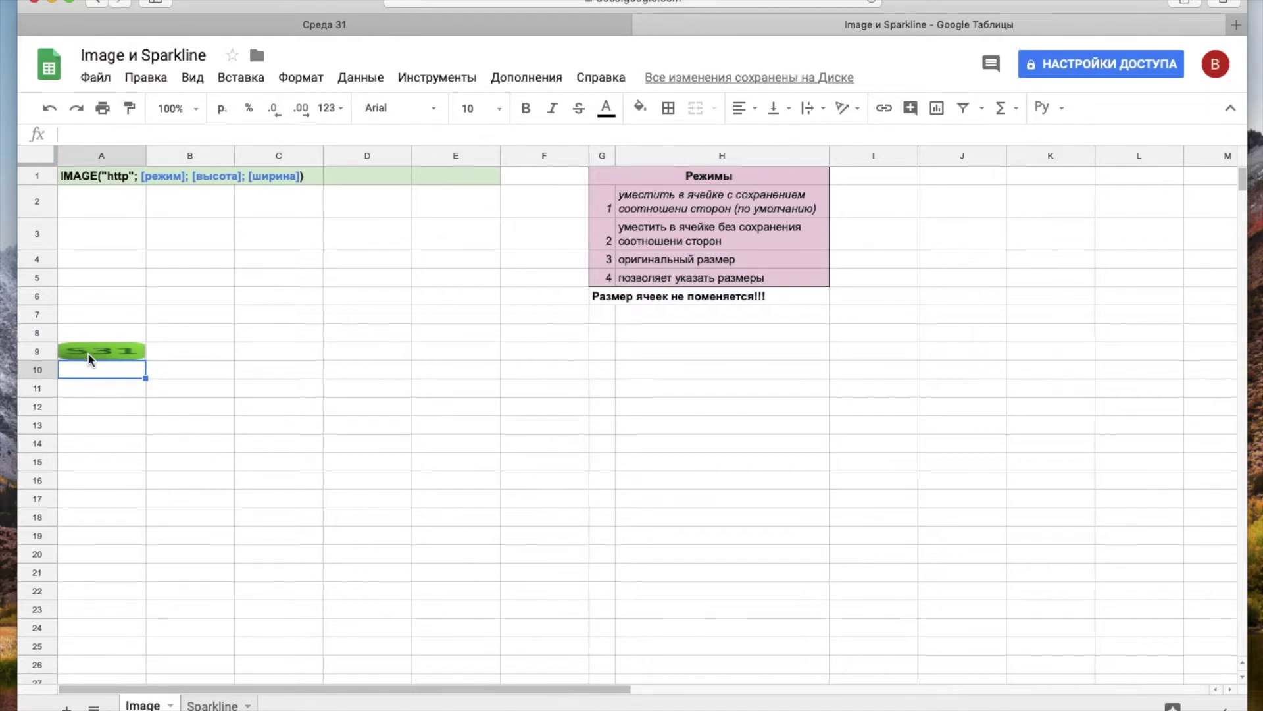
# Select the mode 2 entry in G3:H3, and moderately enlarge column A and row 9 to stretch the picture.
pyautogui.moveTo(607, 239); pyautogui.dragTo(729, 242)
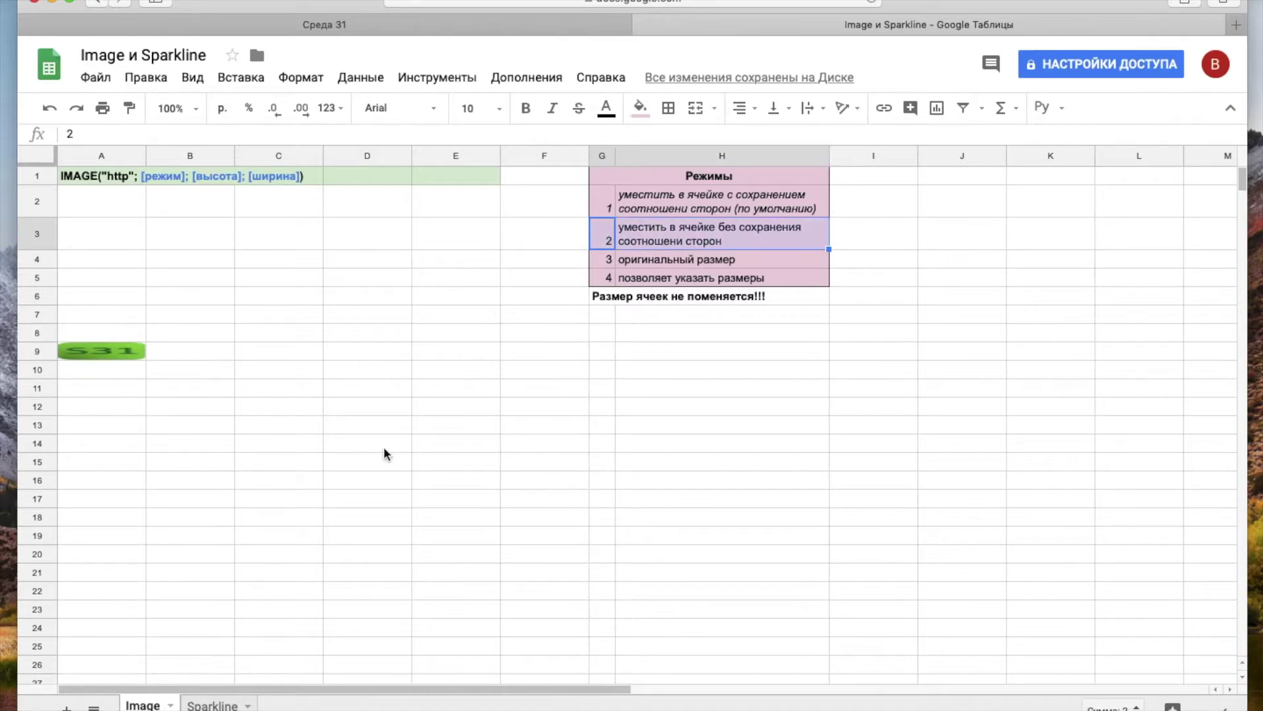
pyautogui.moveTo(146, 155); pyautogui.dragTo(199, 152)
pyautogui.moveTo(51, 360); pyautogui.dragTo(50, 414)
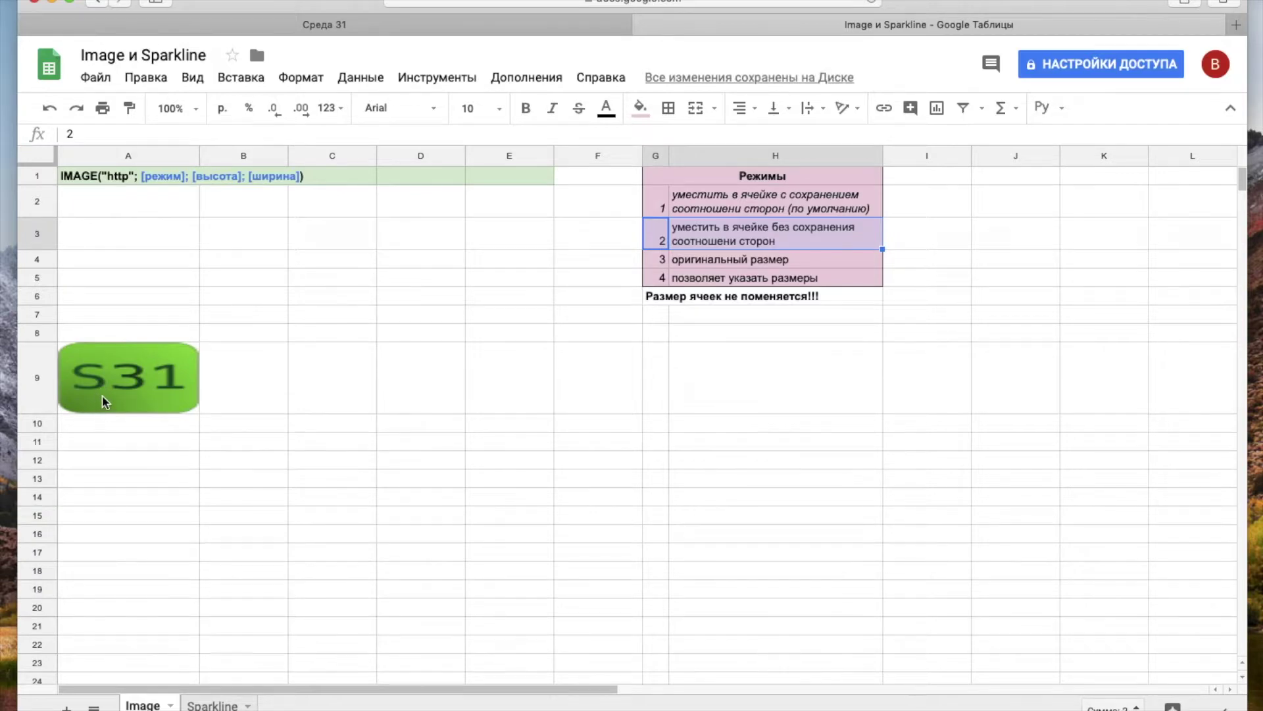
# Undo the row 9 and column A resizing and the switch to mode 2, and select cell A9.
pyautogui.click(49, 108)
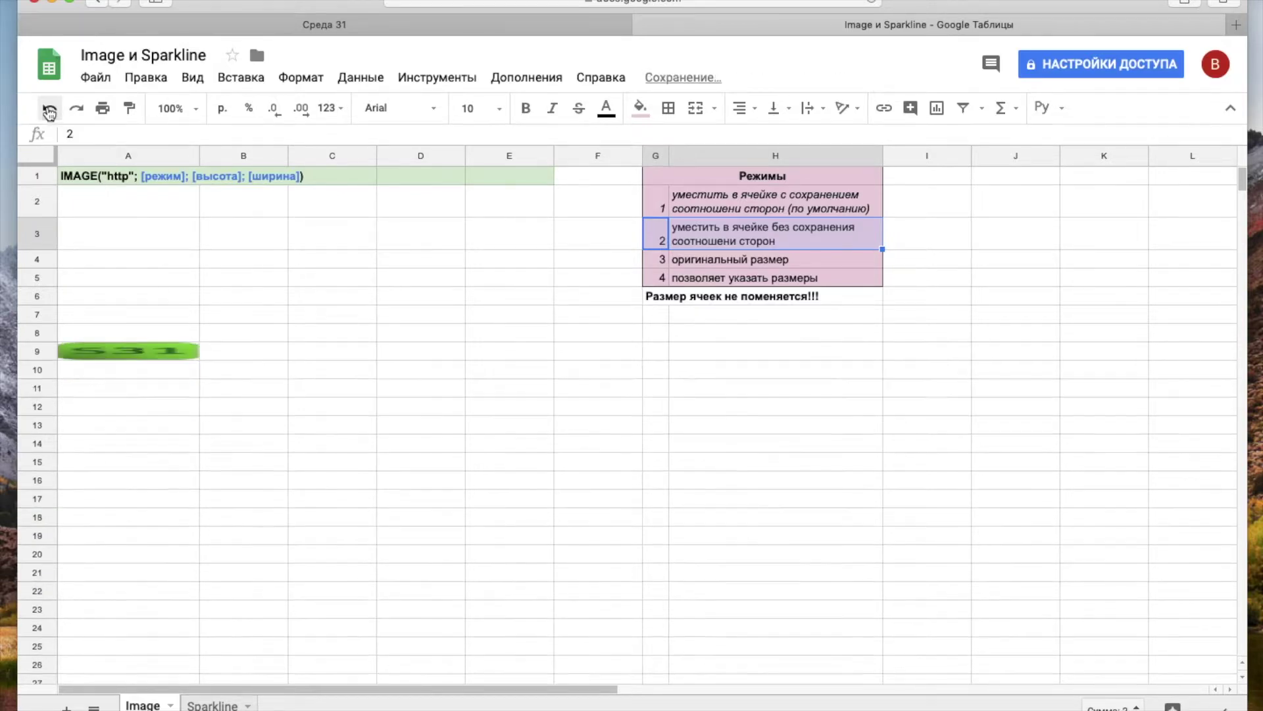
pyautogui.click(50, 108)
pyautogui.click(49, 108)
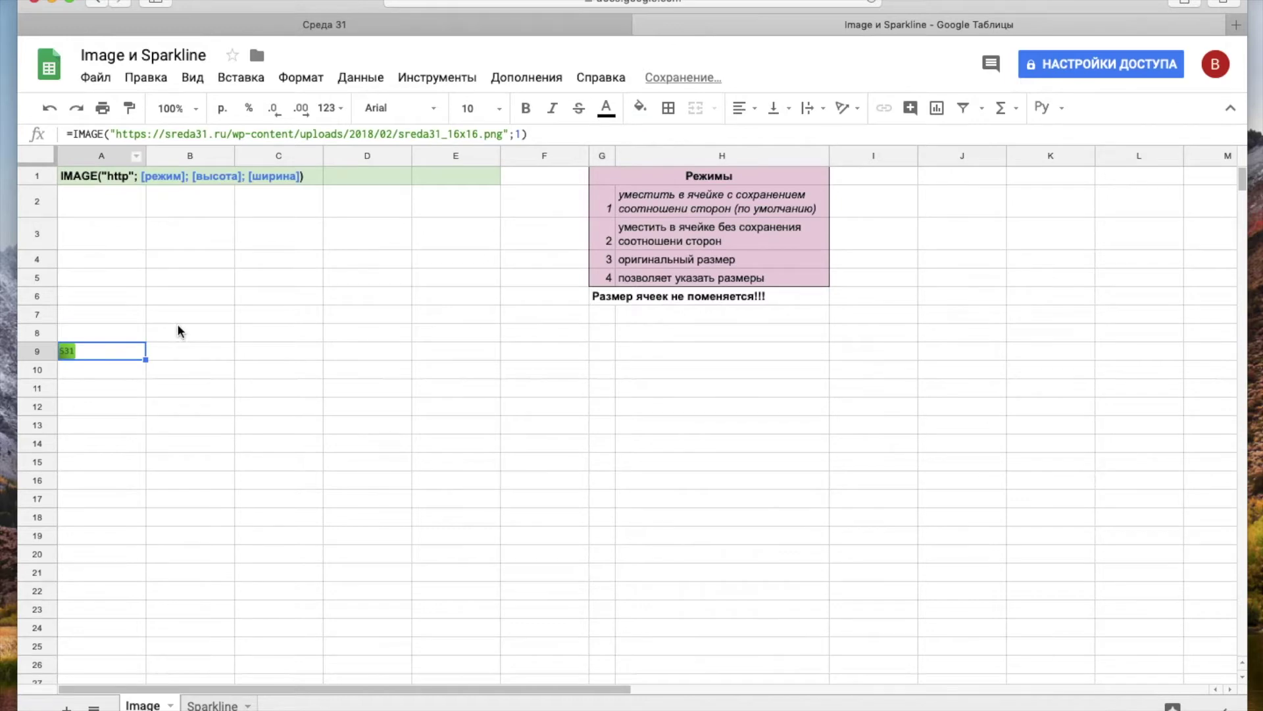
pyautogui.click(121, 365)
pyautogui.click(91, 349)
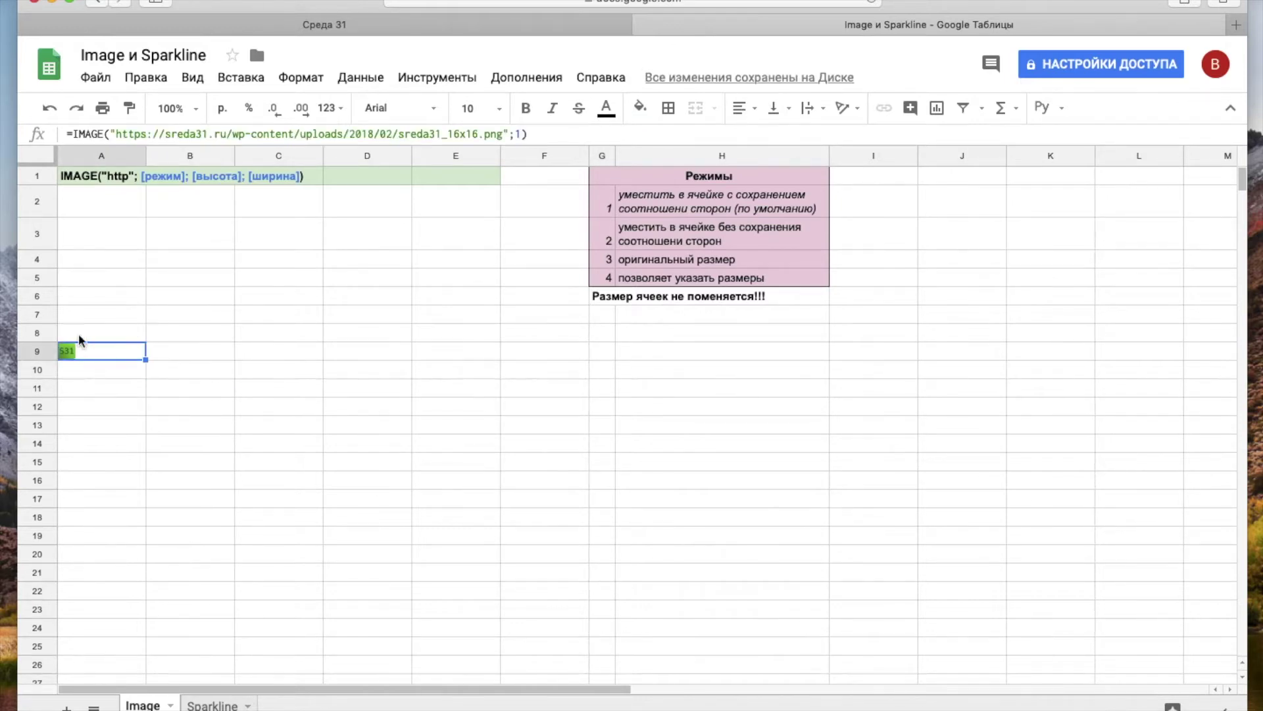
# Make row 9 much taller and column A much wider to enlarge the icon, and select mode 1 in G2.
pyautogui.moveTo(37, 360); pyautogui.dragTo(23, 458)
pyautogui.moveTo(145, 156); pyautogui.dragTo(488, 156)
pyautogui.moveTo(37, 459); pyautogui.dragTo(53, 592)
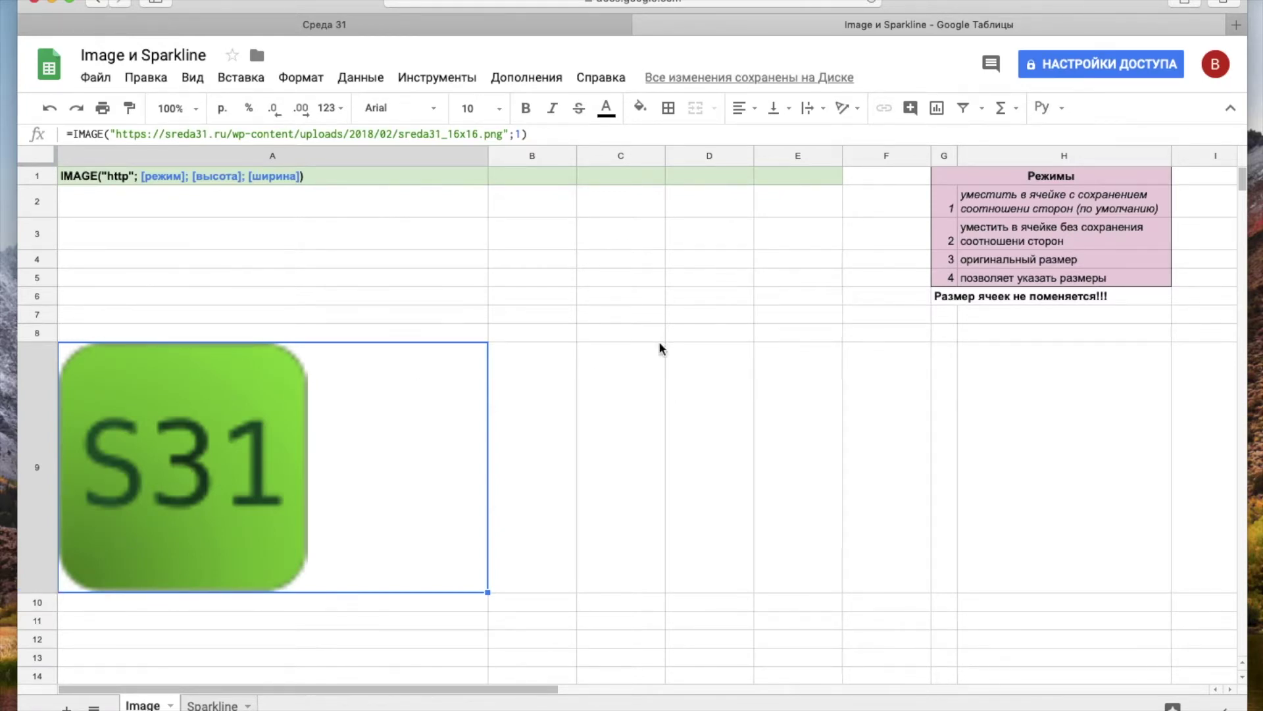
pyautogui.click(942, 206)
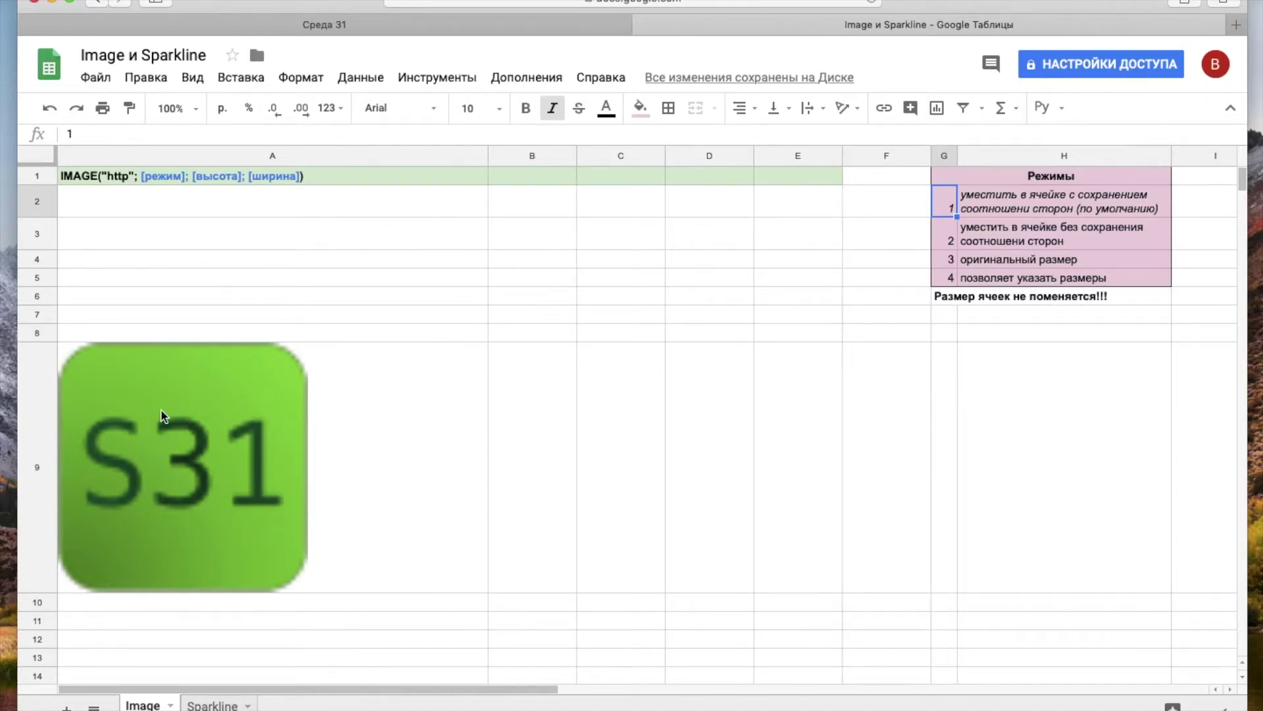
# Undo the row 9 and column A enlargements and the added mode 1 argument in A9.
pyautogui.click(50, 109)
pyautogui.click(50, 111)
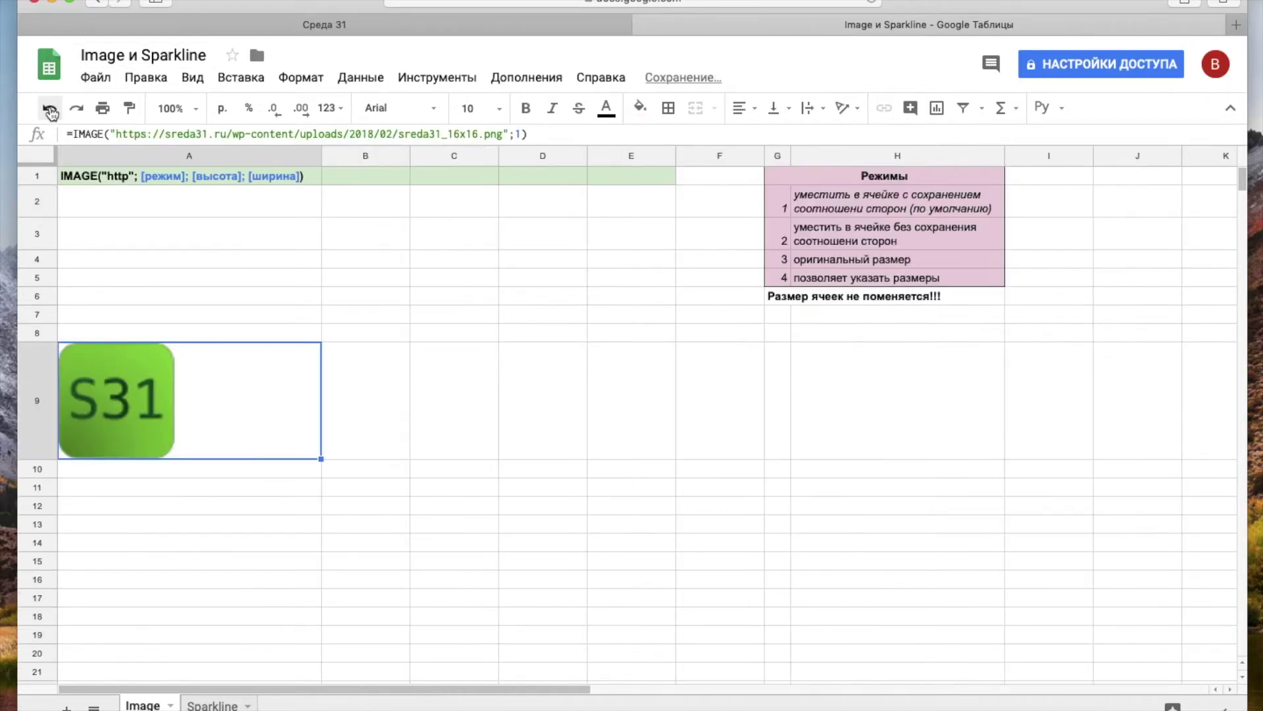
pyautogui.click(50, 109)
pyautogui.click(50, 109)
pyautogui.click(50, 109)
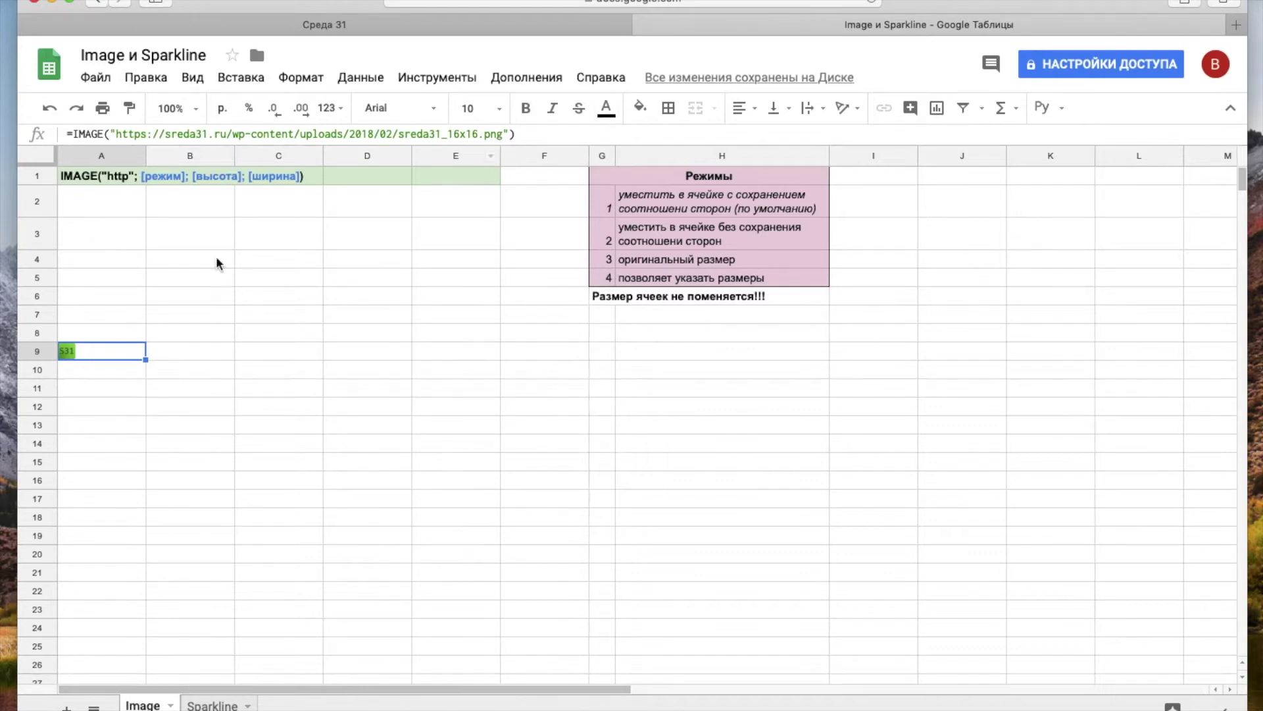
# Add mode argument 3, original size, to the IMAGE formula in A9.
pyautogui.doubleClick(127, 350)
pyautogui.write(';')
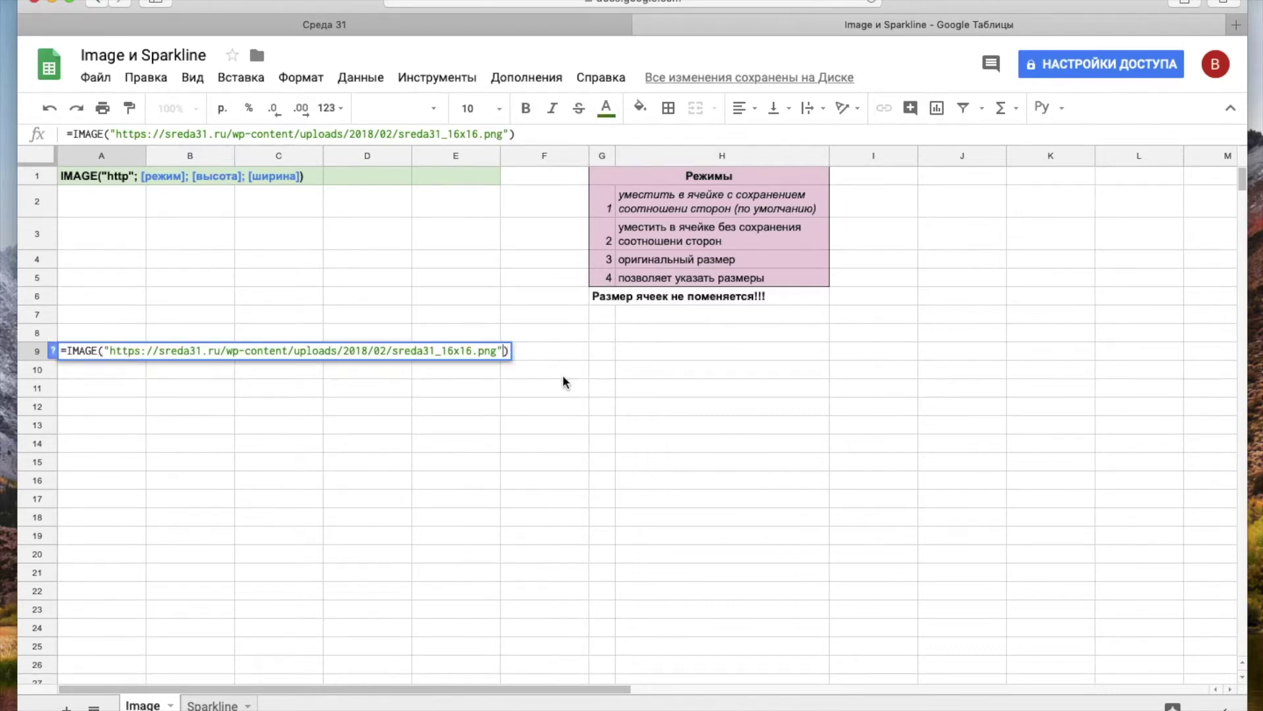
pyautogui.write('2')
pyautogui.press('Return')
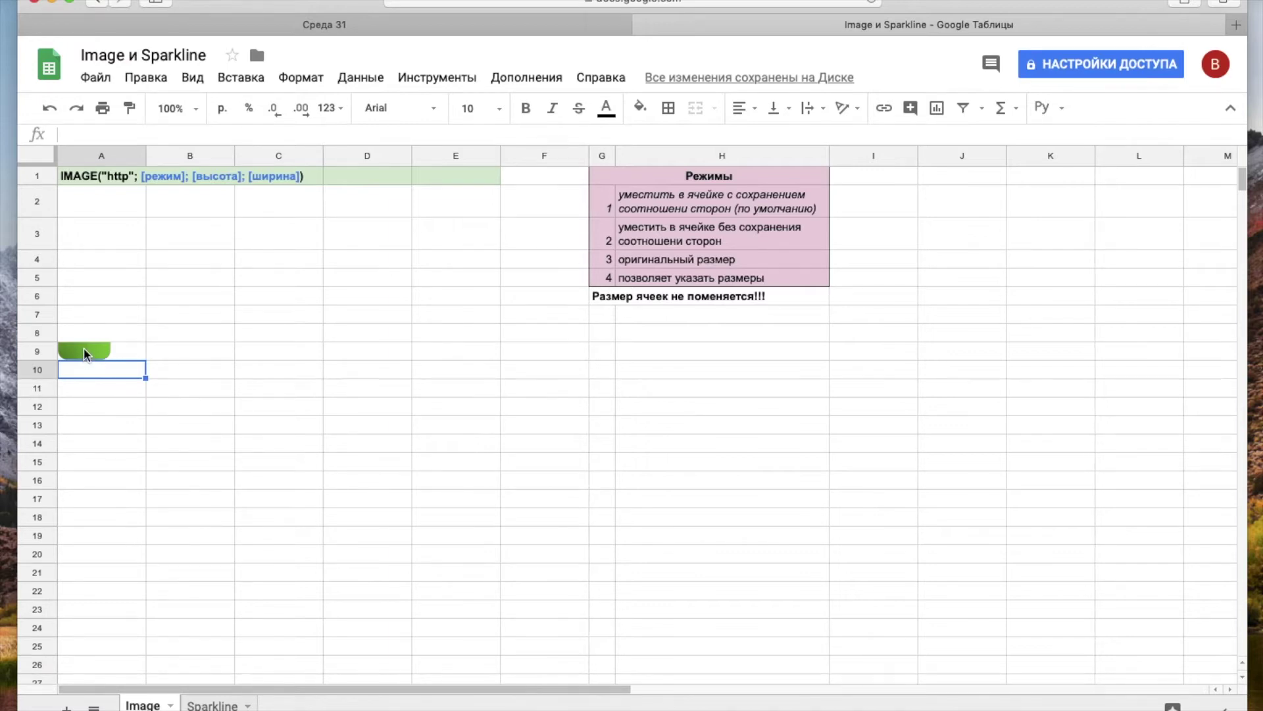
# Make row 9 taller to fit the original-size icon, and undo both that resize and the mode 3 argument.
pyautogui.moveTo(30, 360); pyautogui.dragTo(29, 413)
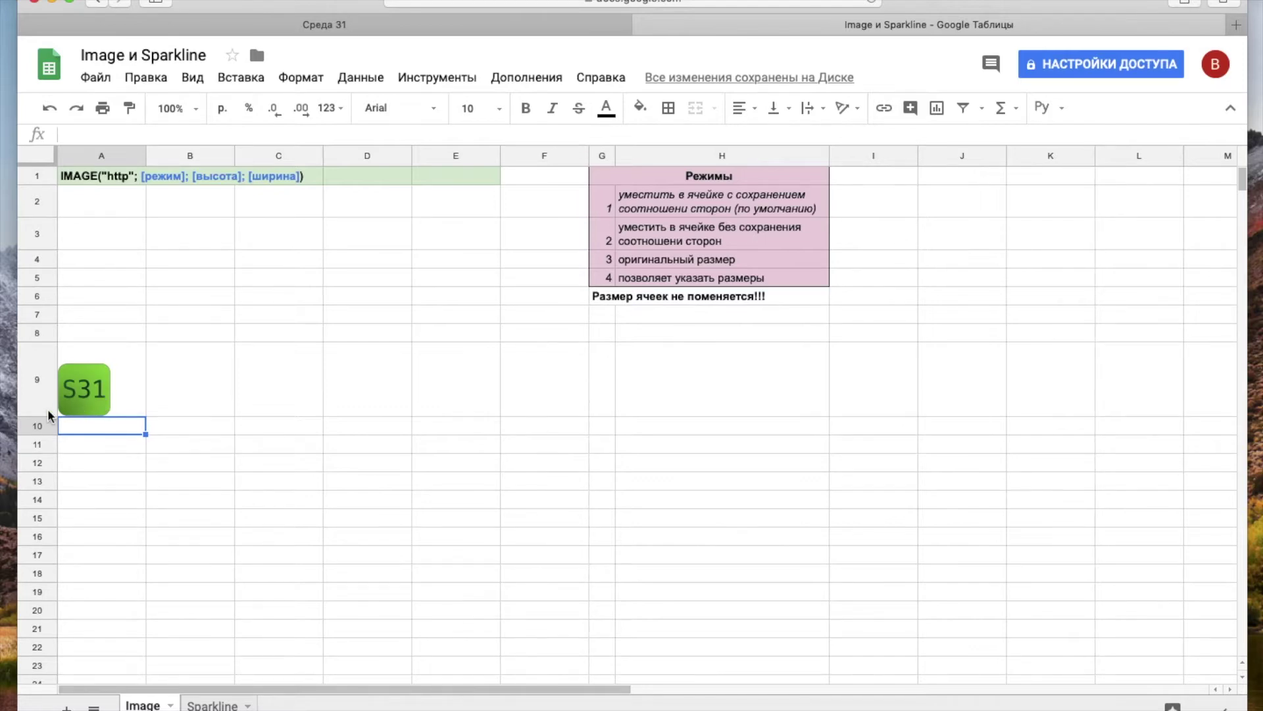
pyautogui.click(49, 109)
pyautogui.click(50, 109)
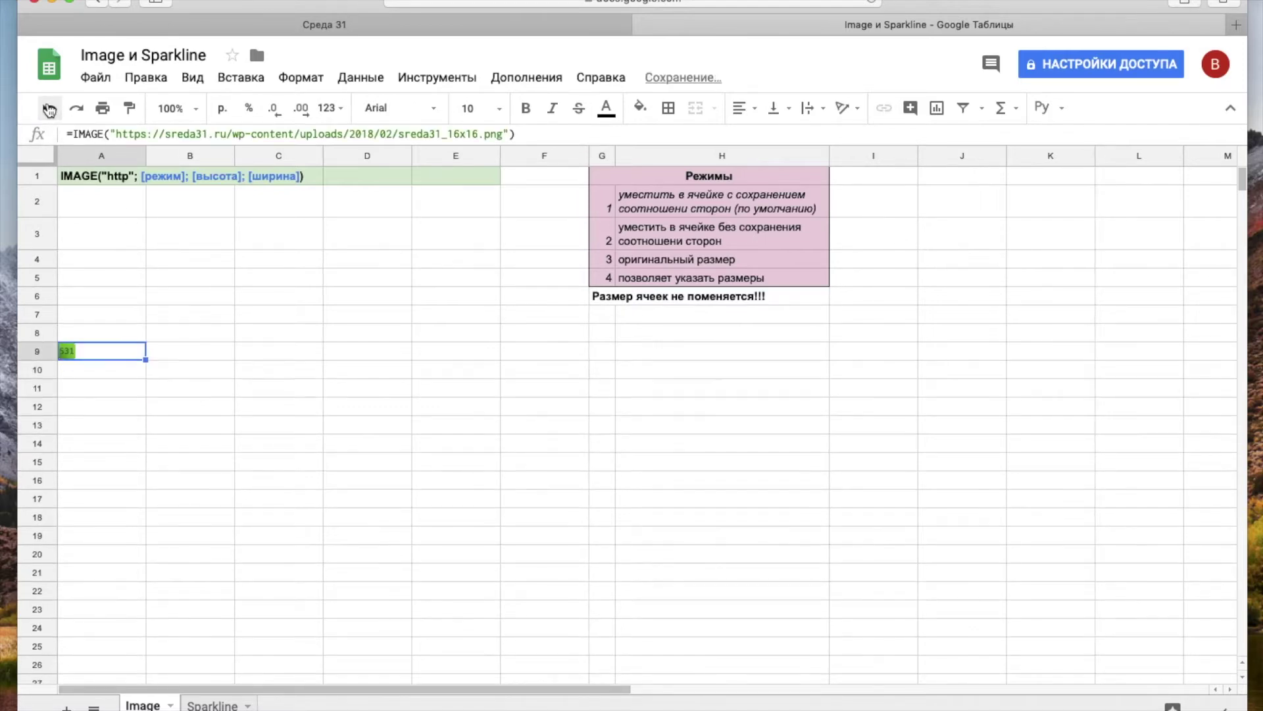
# Add mode argument 4, custom size, to A9's IMAGE formula without giving a height or width.
pyautogui.doubleClick(129, 355)
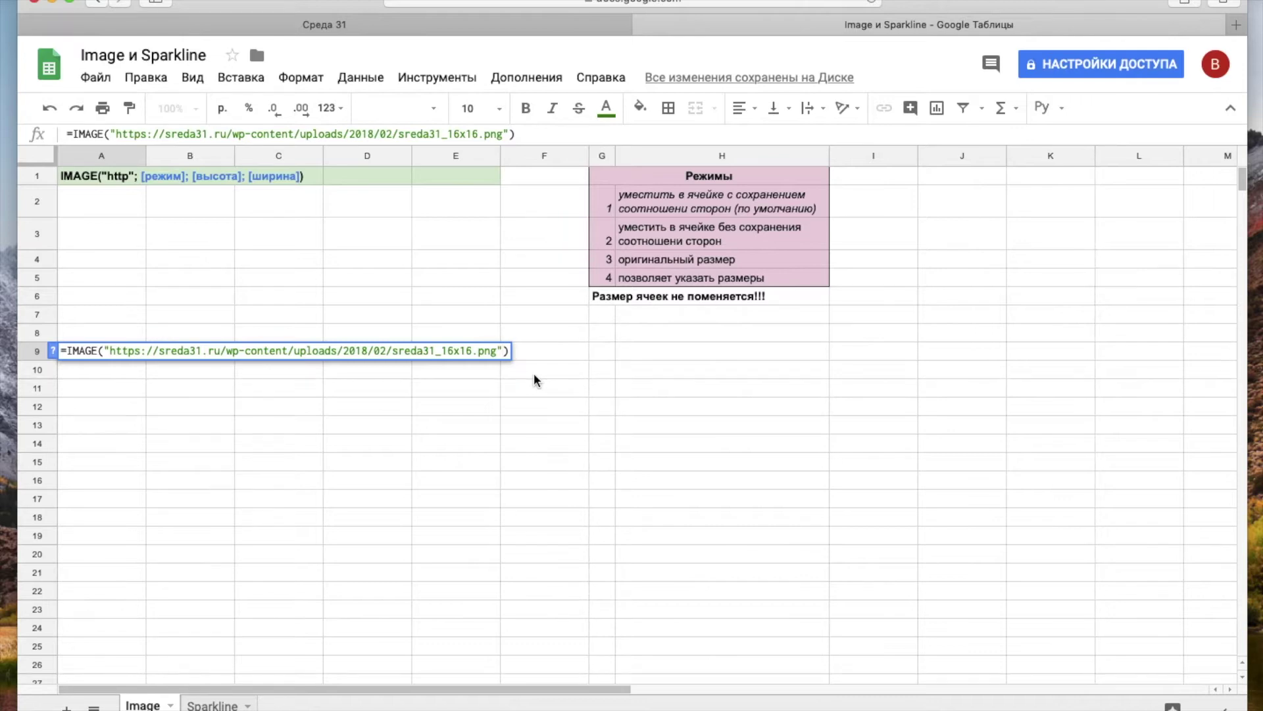
pyautogui.write(';4')
pyautogui.press('Return')
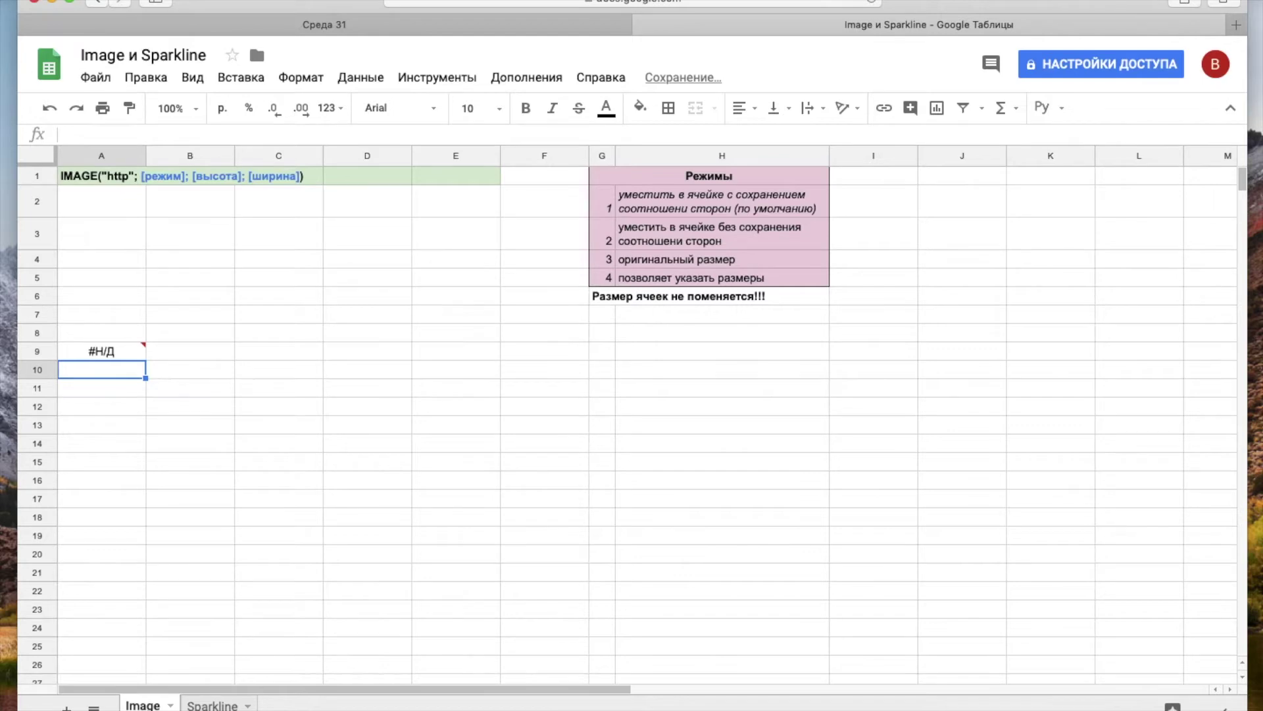
# Inspect the mode 4 formula in A9 against the height and width arguments in row 1, and leave it unchanged.
pyautogui.click(104, 351)
pyautogui.doubleClick(108, 353)
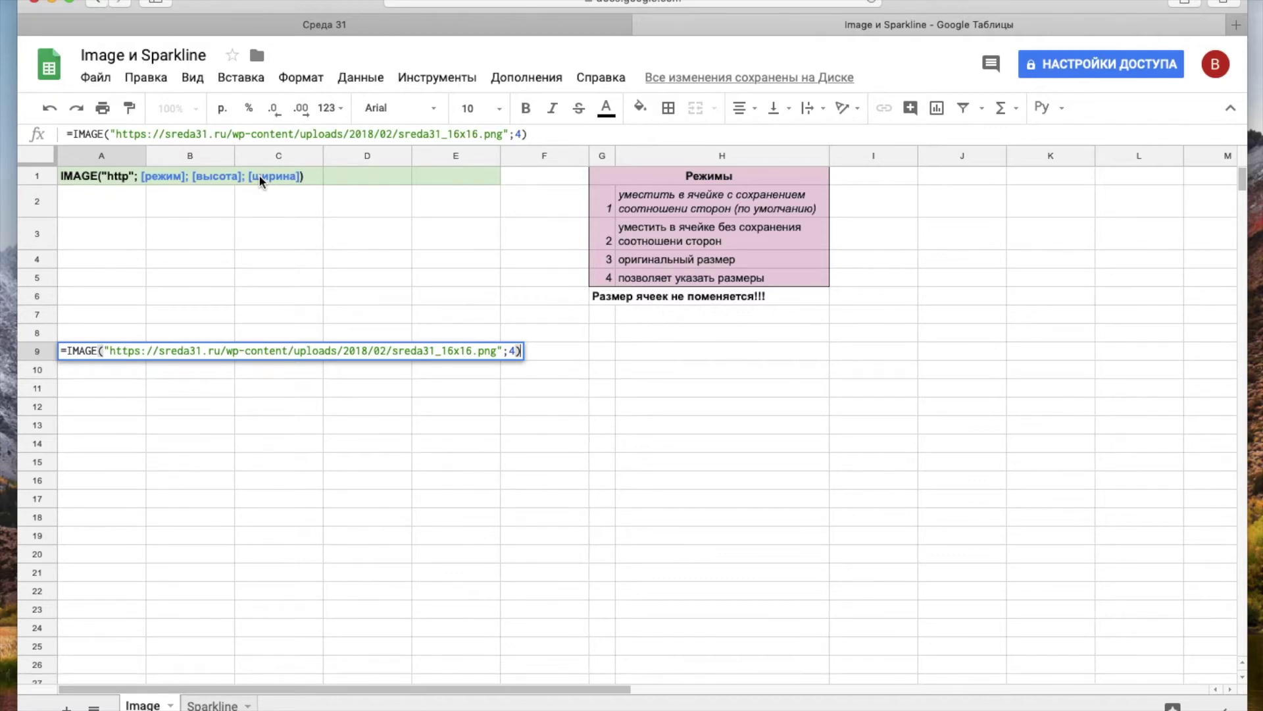
pyautogui.press('Escape')
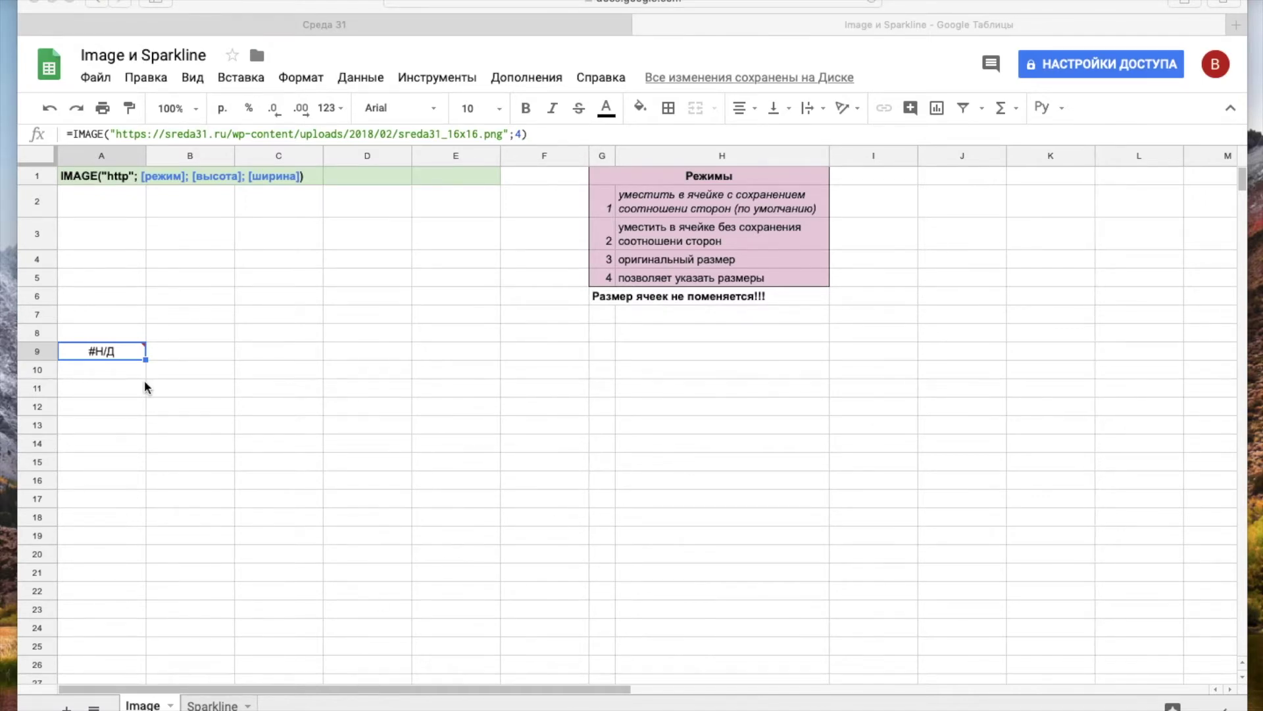
pyautogui.click(121, 356)
pyautogui.doubleClick(121, 356)
pyautogui.moveTo(110, 351); pyautogui.dragTo(500, 346)
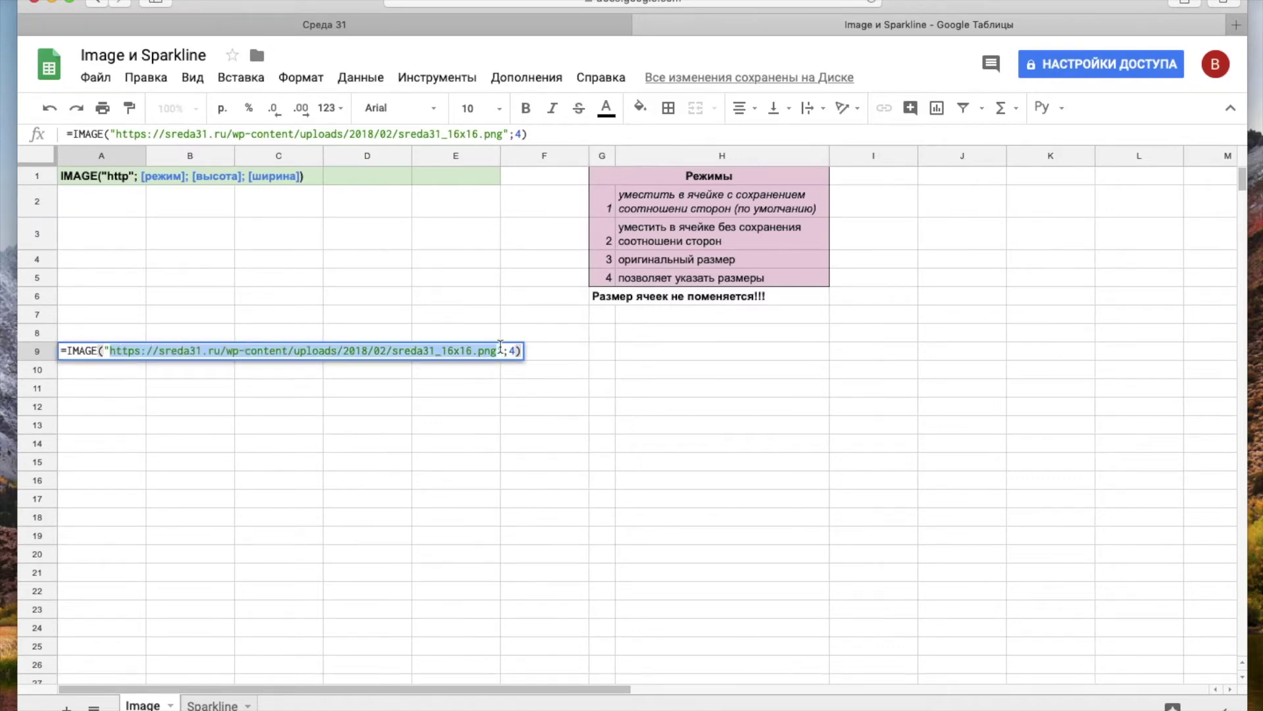
pyautogui.write('https://sreda31.ru/wp-content/uploads/2017/03/banner_sheets_white-1024x294.png')
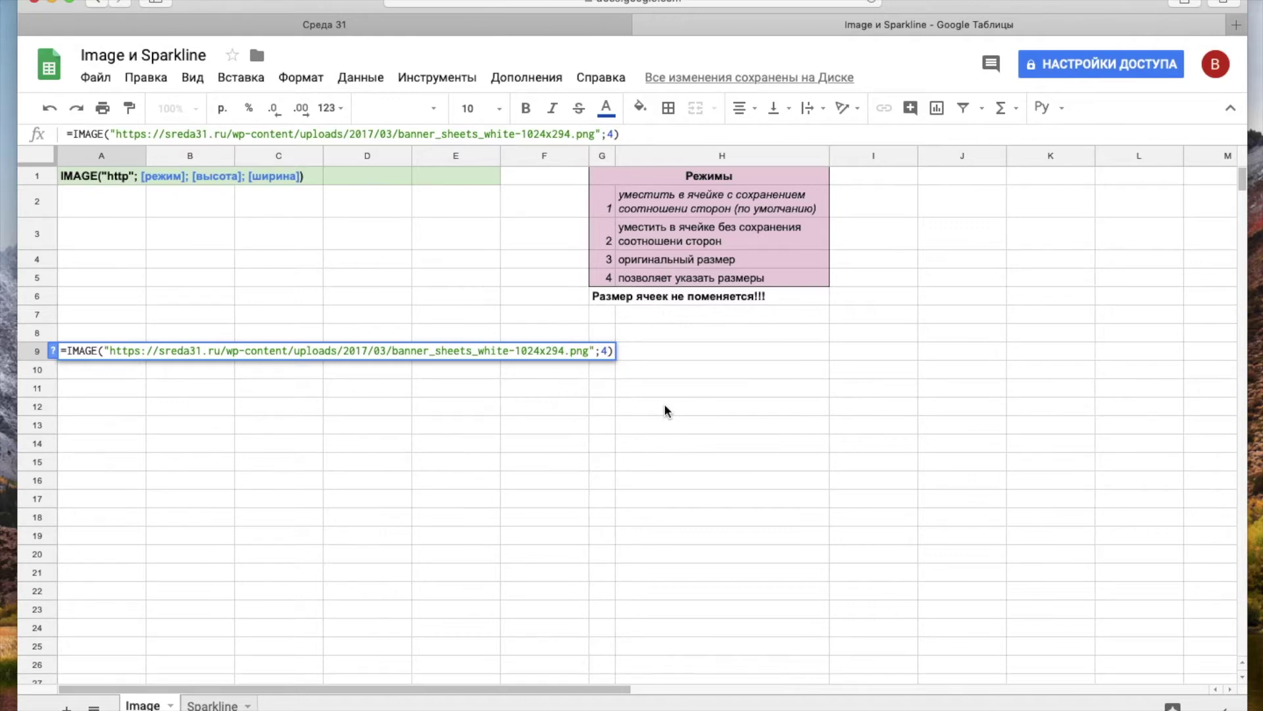
pyautogui.press('BackSpace')
pyautogui.write('2')
pyautogui.press('Return')
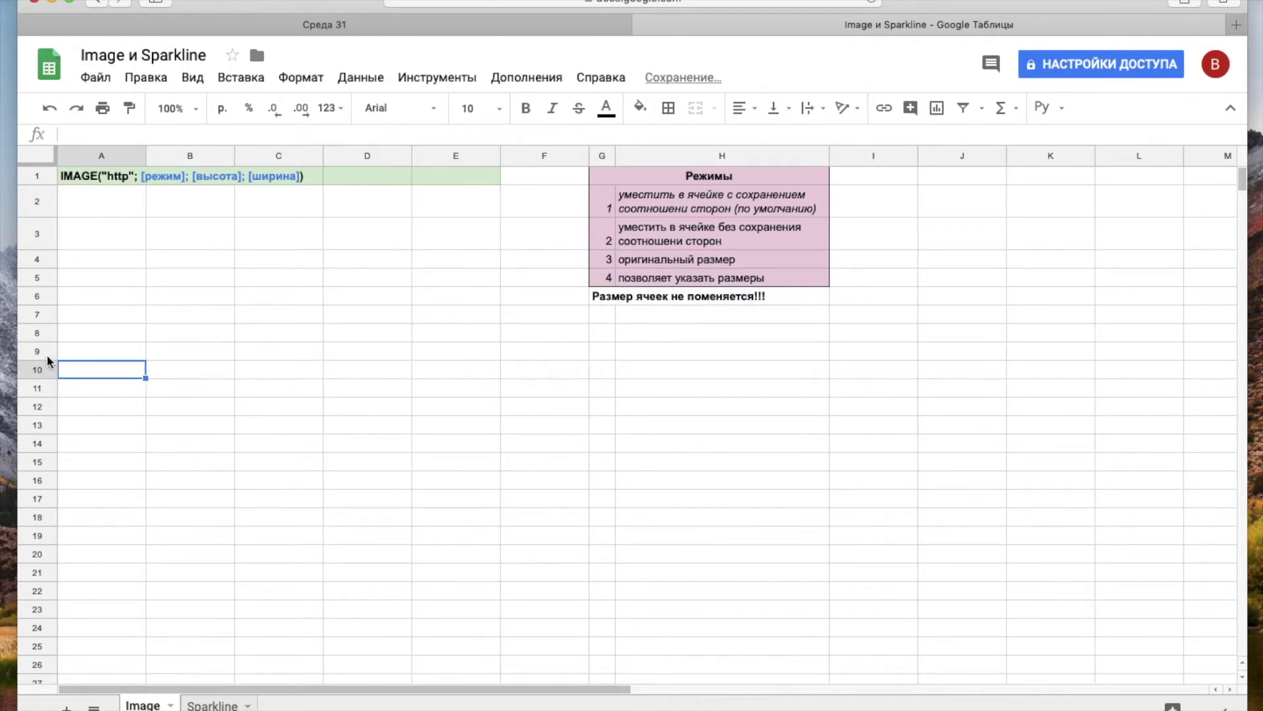
# Make row 9 taller and widen column A so the banner image in A9 shows clearly.
pyautogui.moveTo(50, 360); pyautogui.dragTo(50, 396)
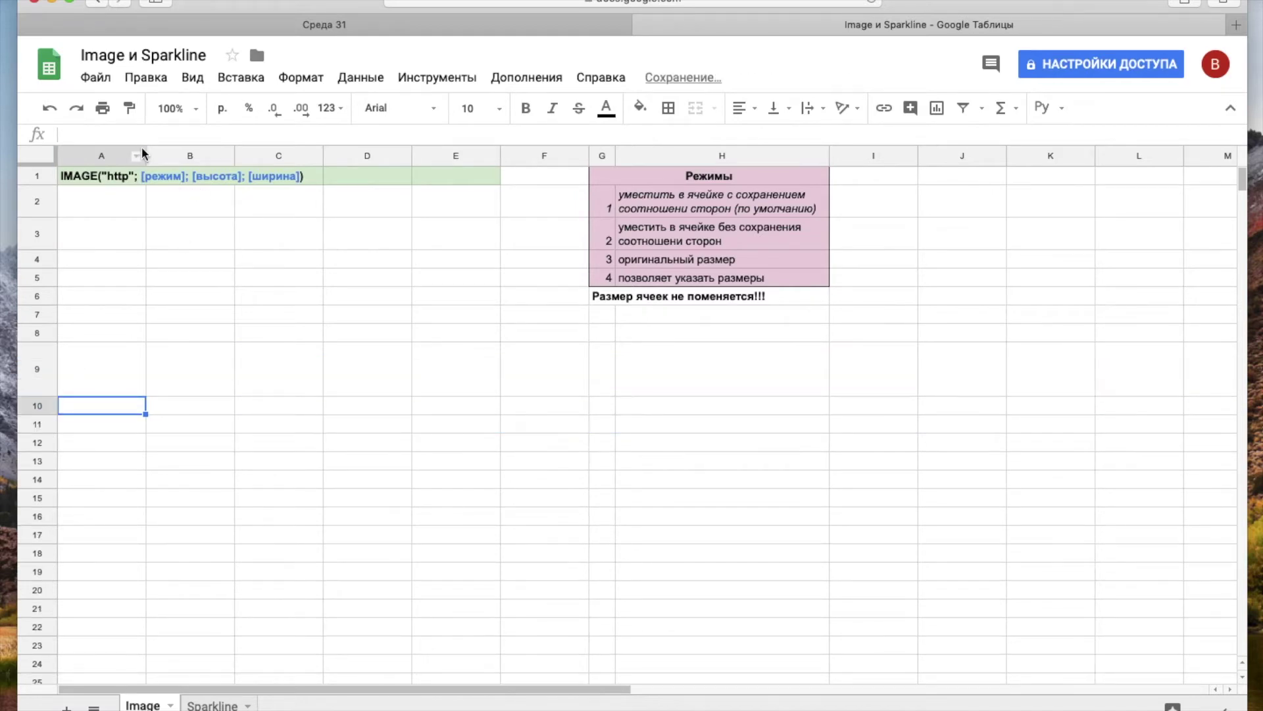
pyautogui.moveTo(160, 150); pyautogui.dragTo(343, 150)
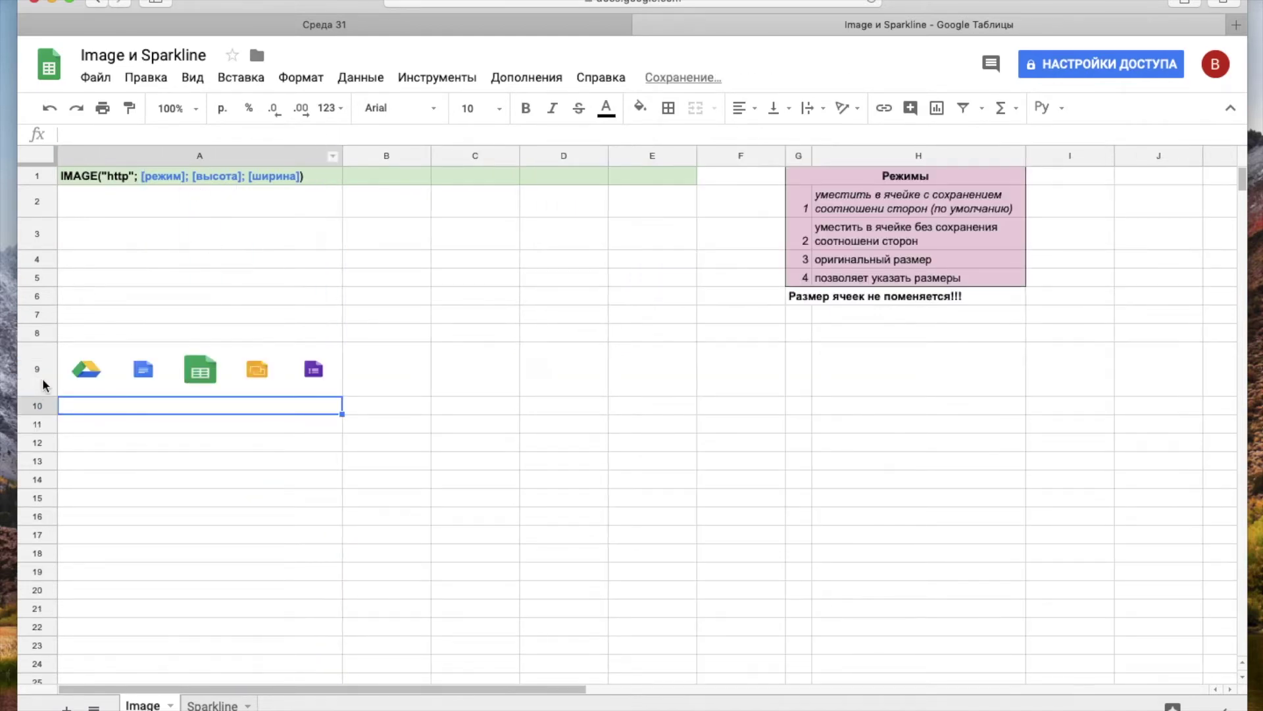
pyautogui.moveTo(44, 395); pyautogui.dragTo(44, 418)
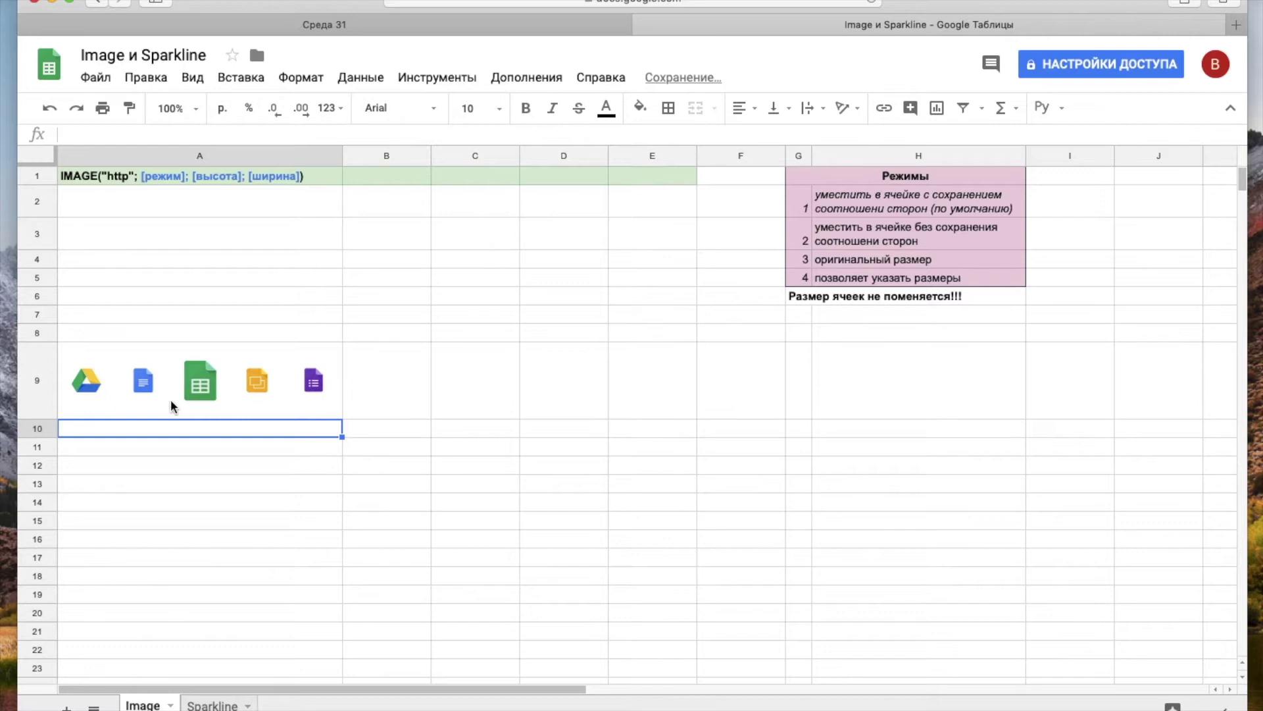
pyautogui.click(231, 406)
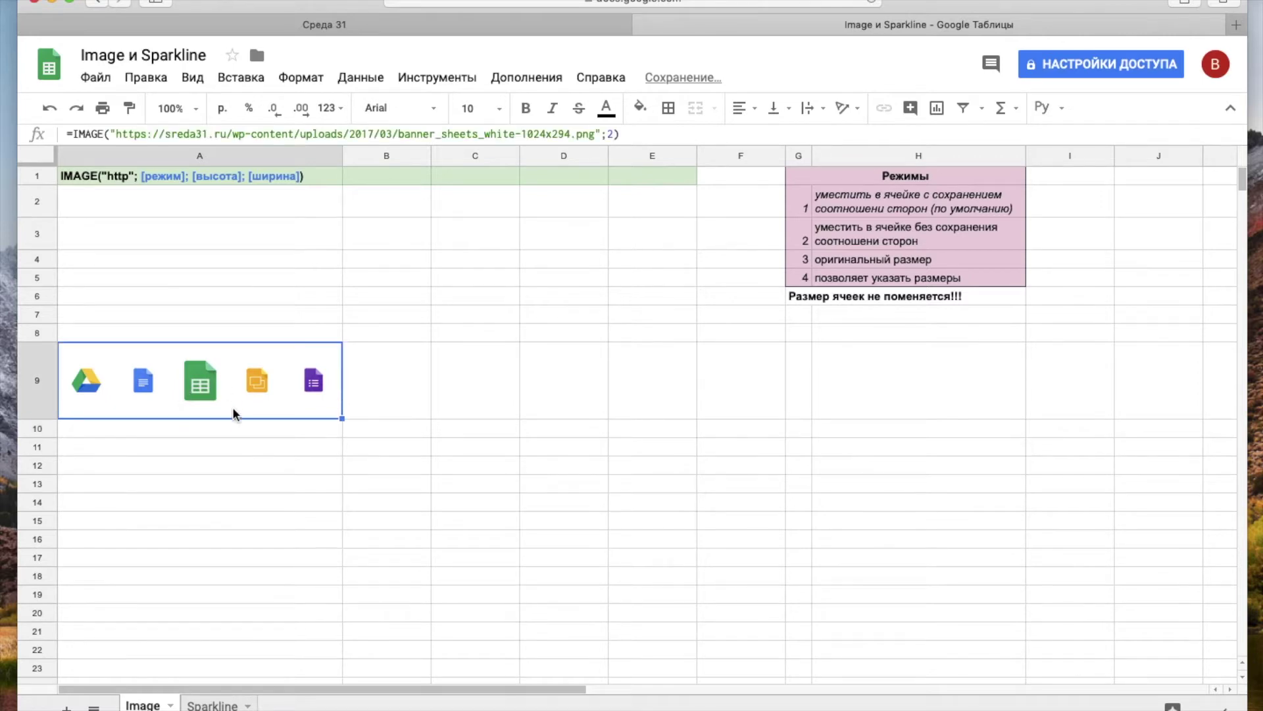
pyautogui.doubleClick(207, 370)
pyautogui.click(606, 350)
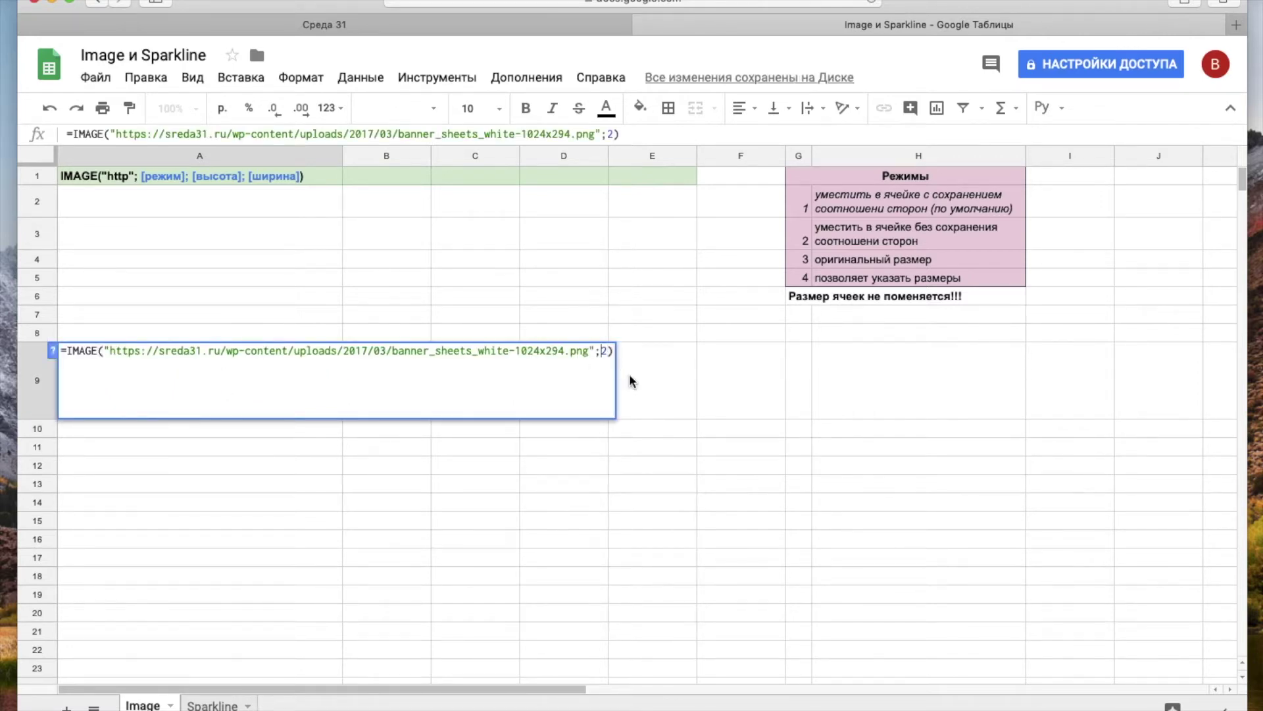
pyautogui.press('Delete')
pyautogui.write('4;')
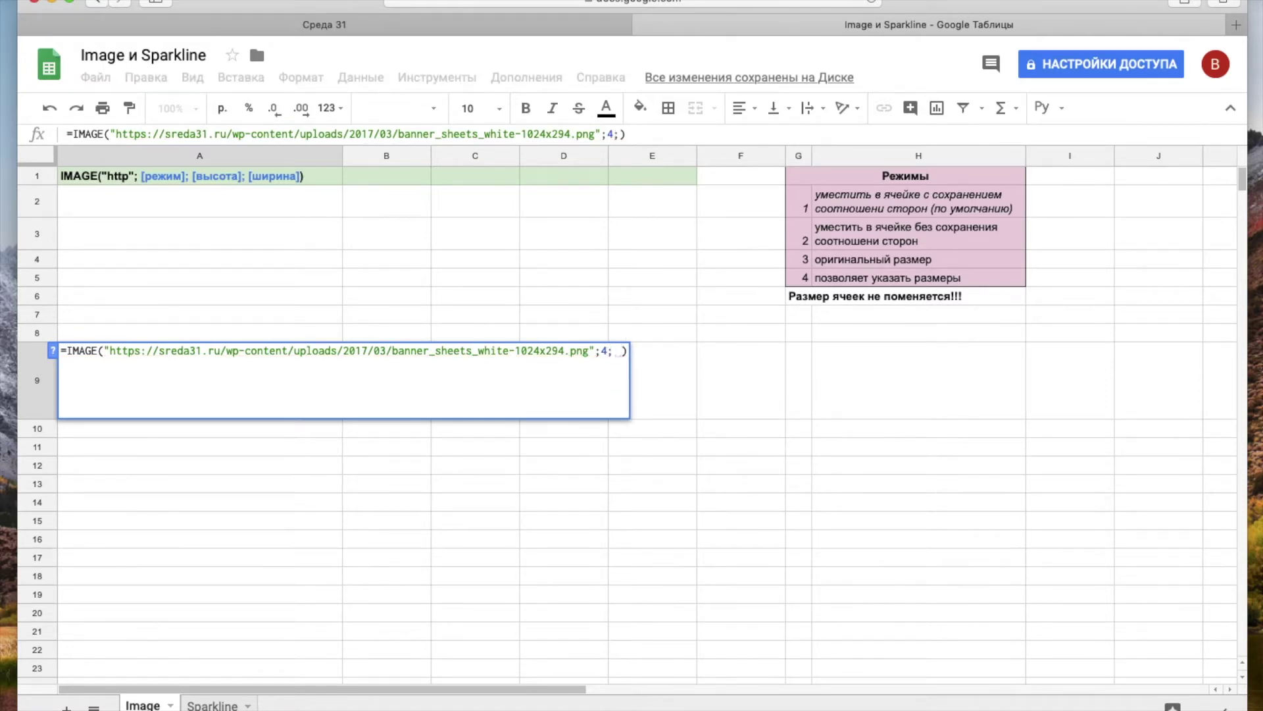
pyautogui.press('Escape')
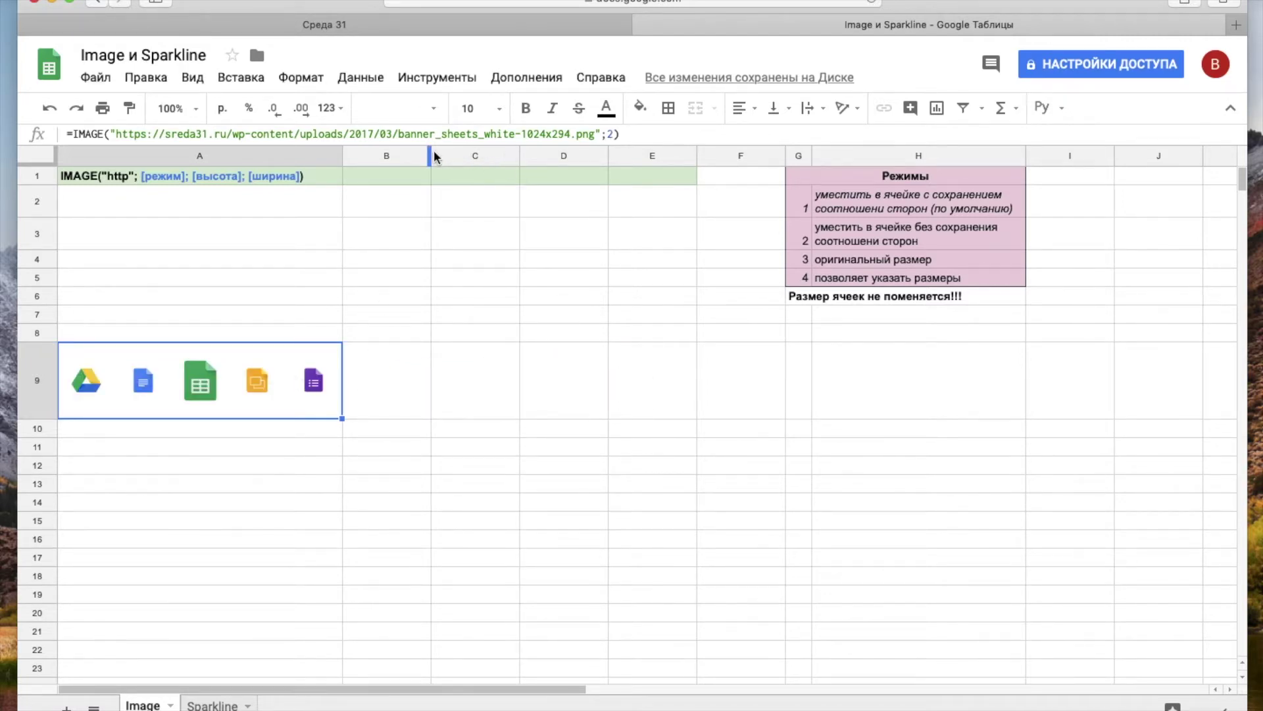
# Change A9's IMAGE formula to mode 4 with a height of 100 and a width of 200.
pyautogui.moveTo(431, 153); pyautogui.dragTo(434, 153)
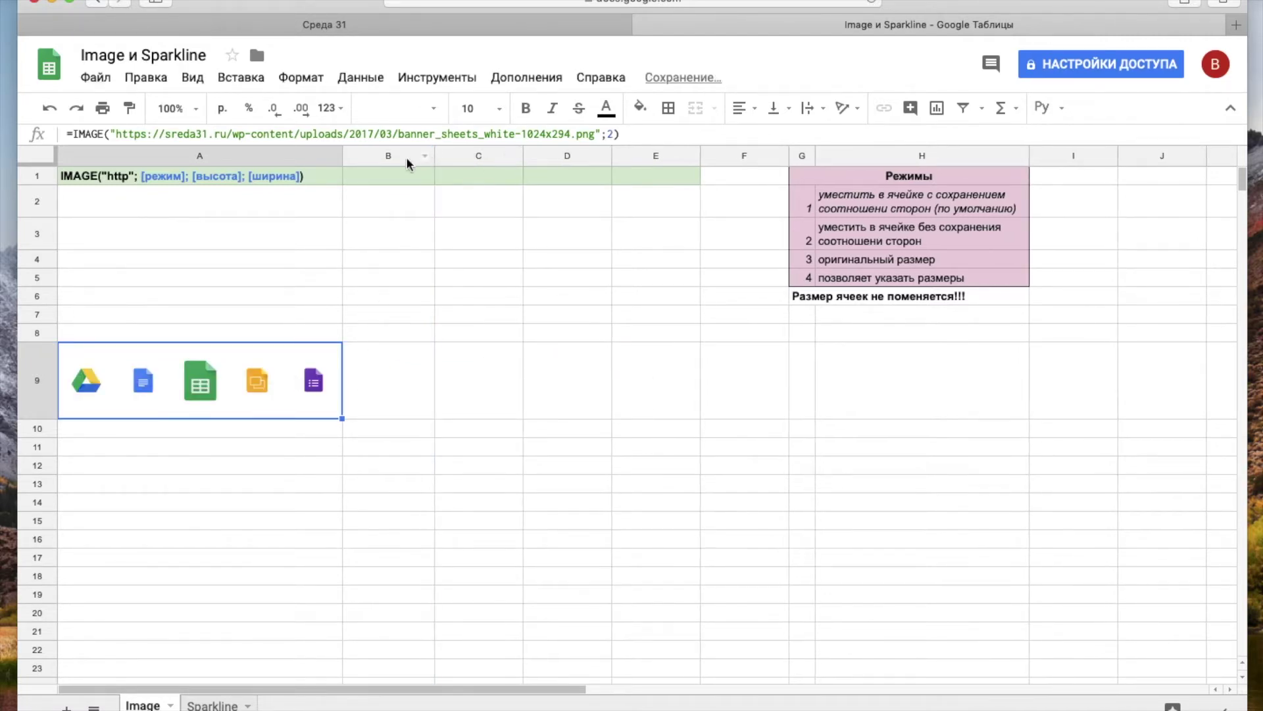
pyautogui.doubleClick(270, 380)
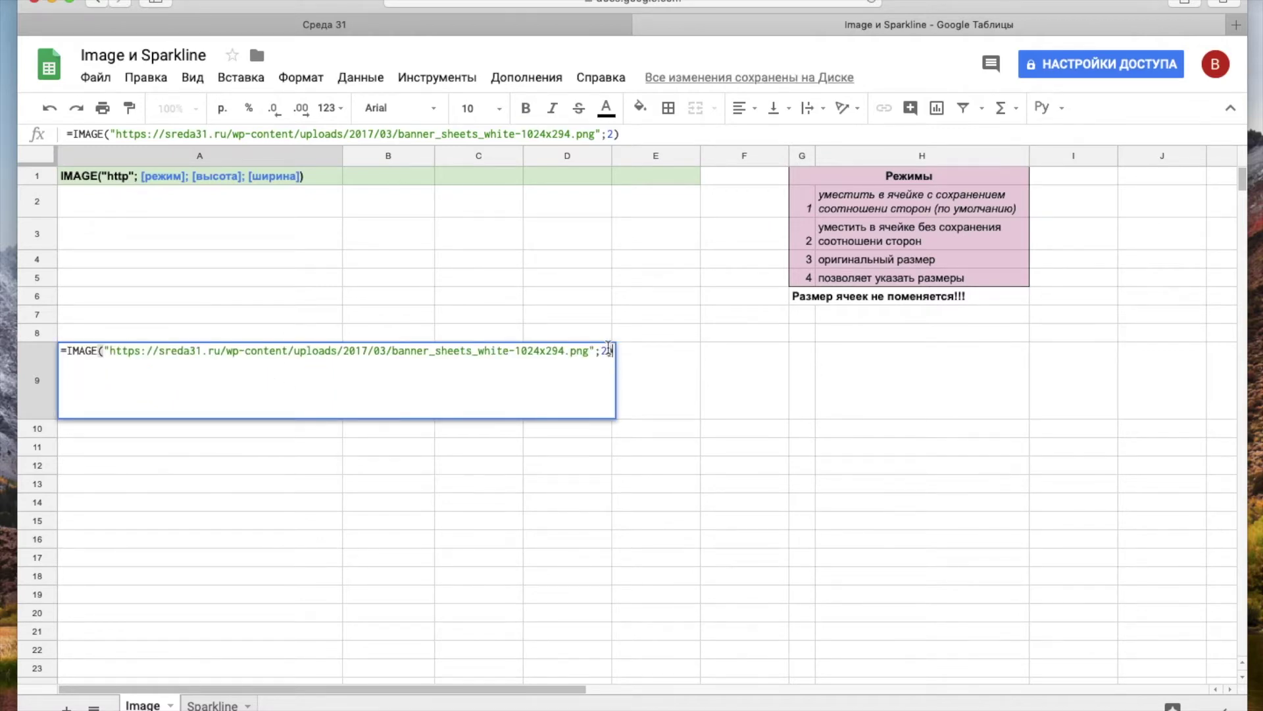
pyautogui.press('BackSpace')
pyautogui.write('4;')
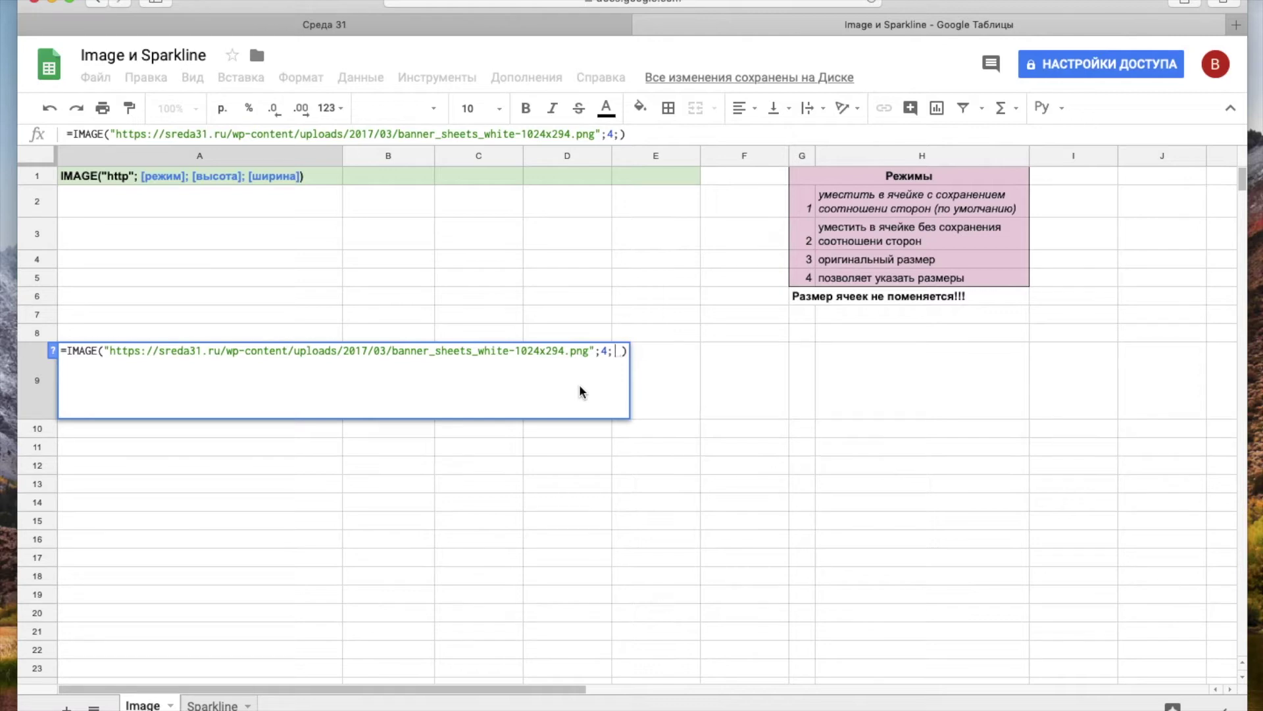
pyautogui.write('100')
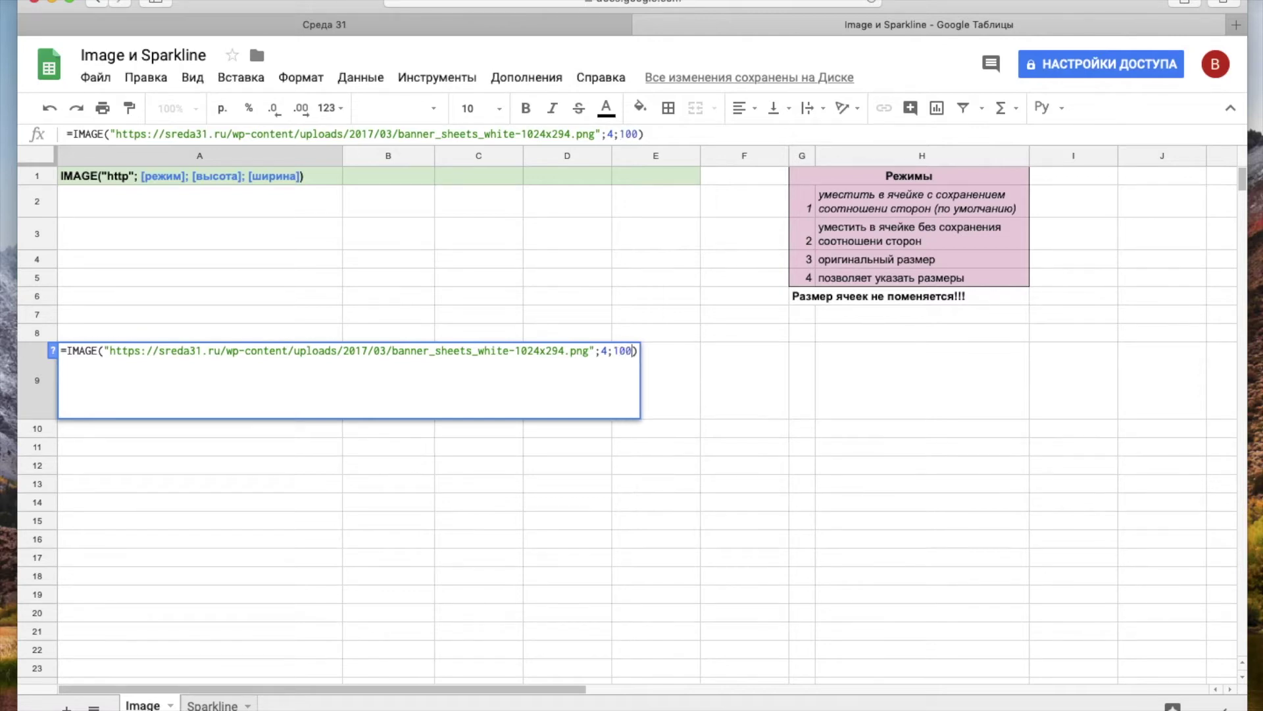
pyautogui.write(';')
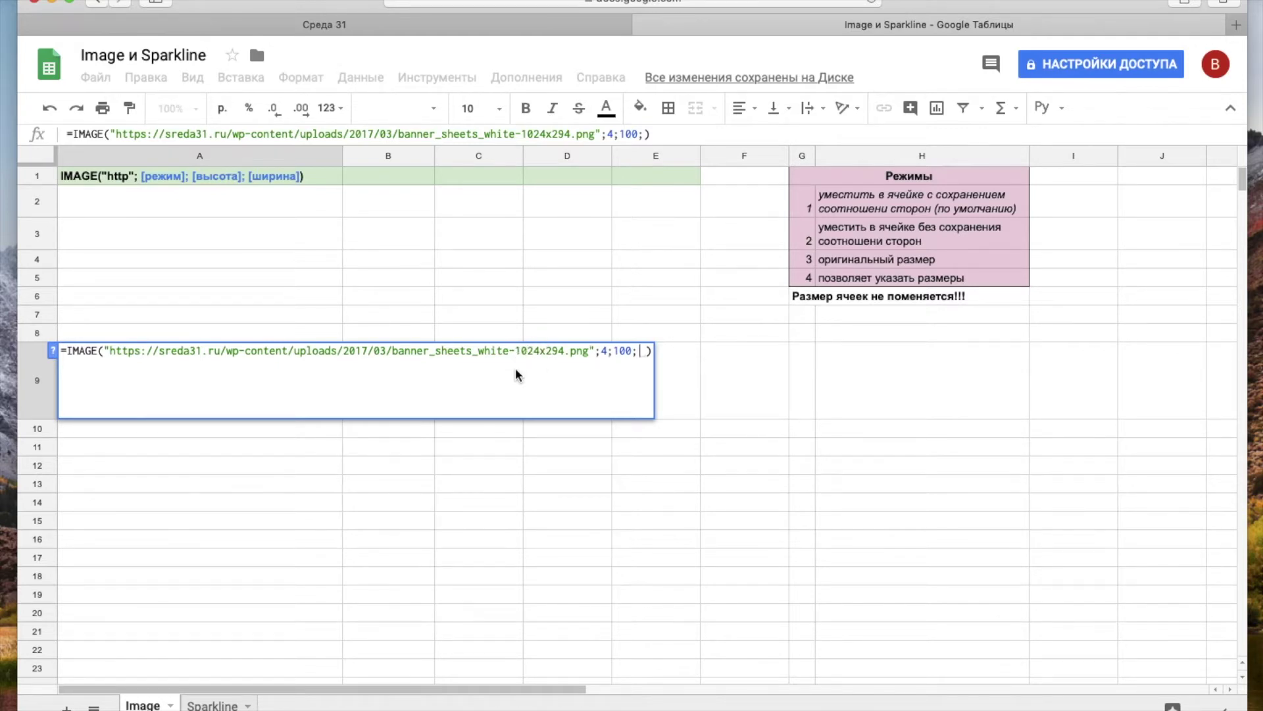
pyautogui.write('200')
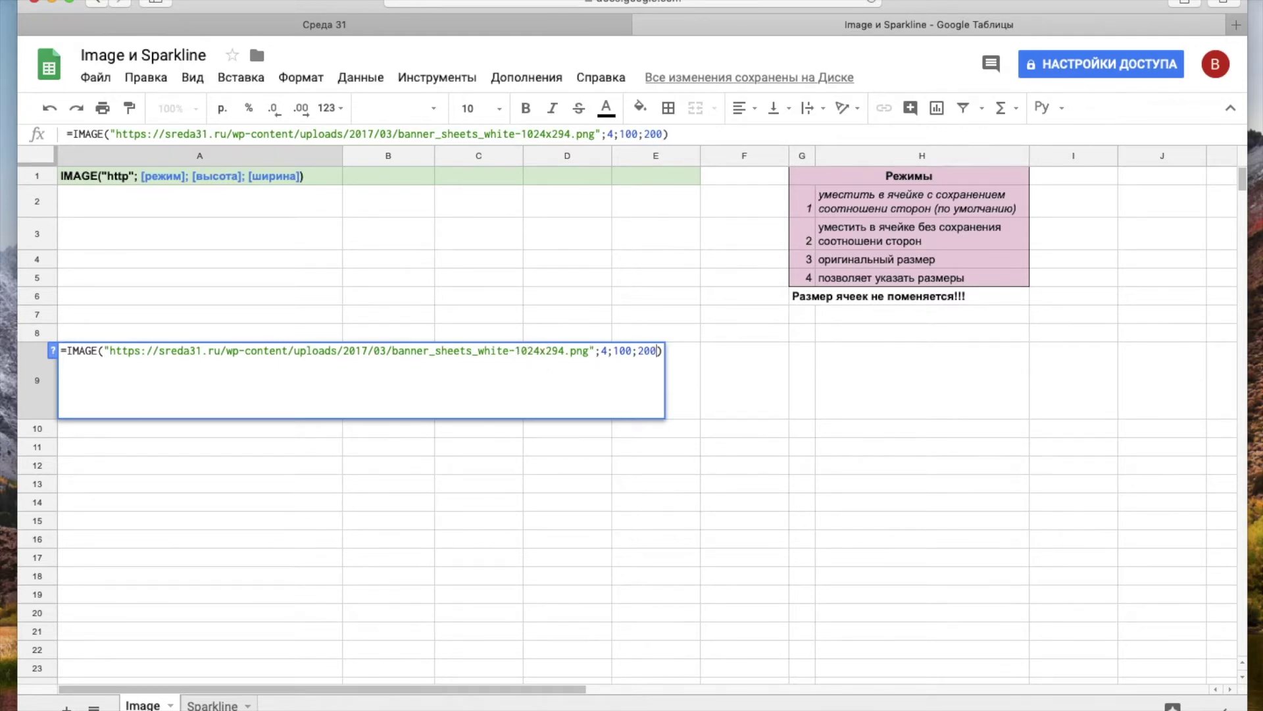
pyautogui.press('Return')
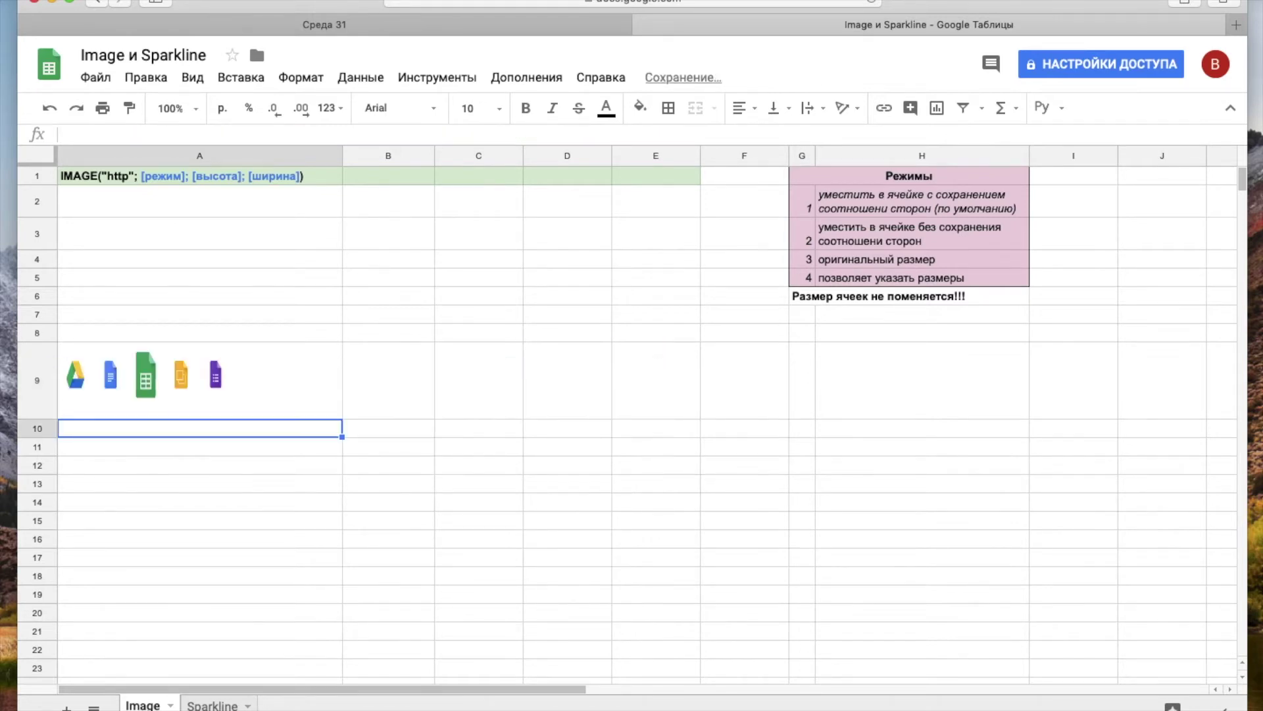
# Enlarge row 9 and column A around the fixed-size banner, and shrink both until the cell crops the picture.
pyautogui.click(182, 374)
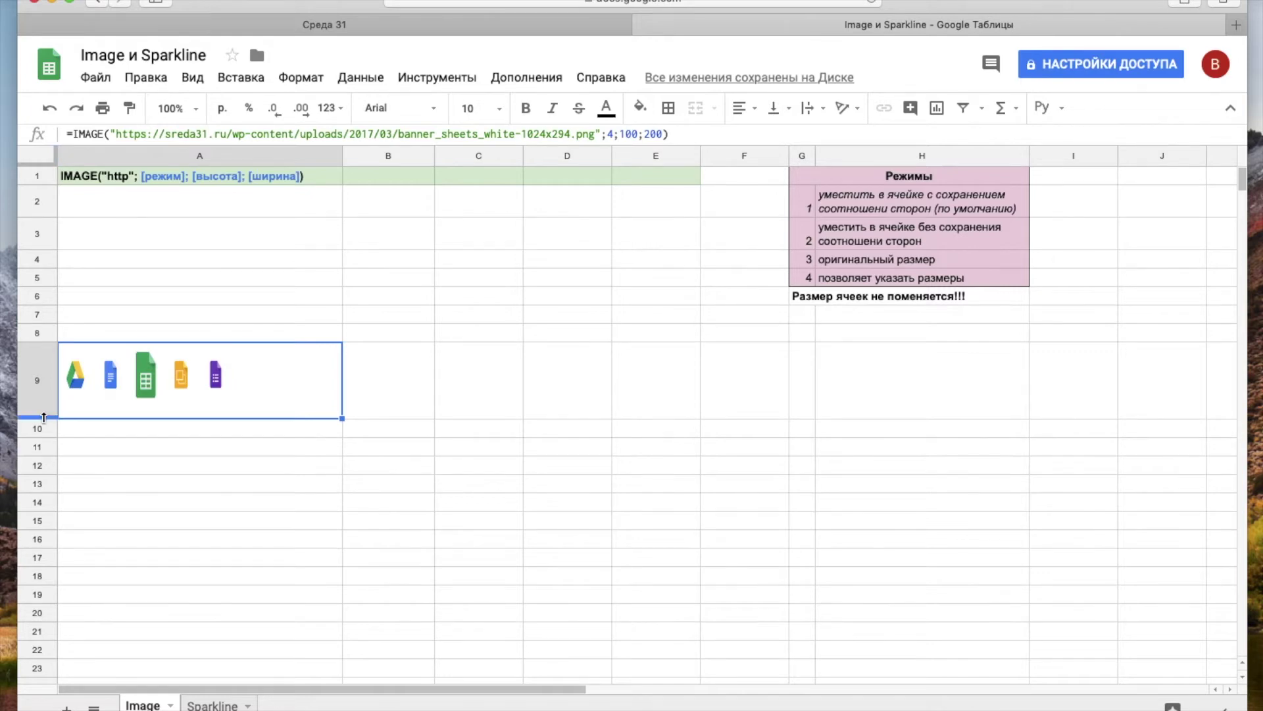
pyautogui.moveTo(44, 418); pyautogui.dragTo(43, 485)
pyautogui.moveTo(343, 156); pyautogui.dragTo(381, 151)
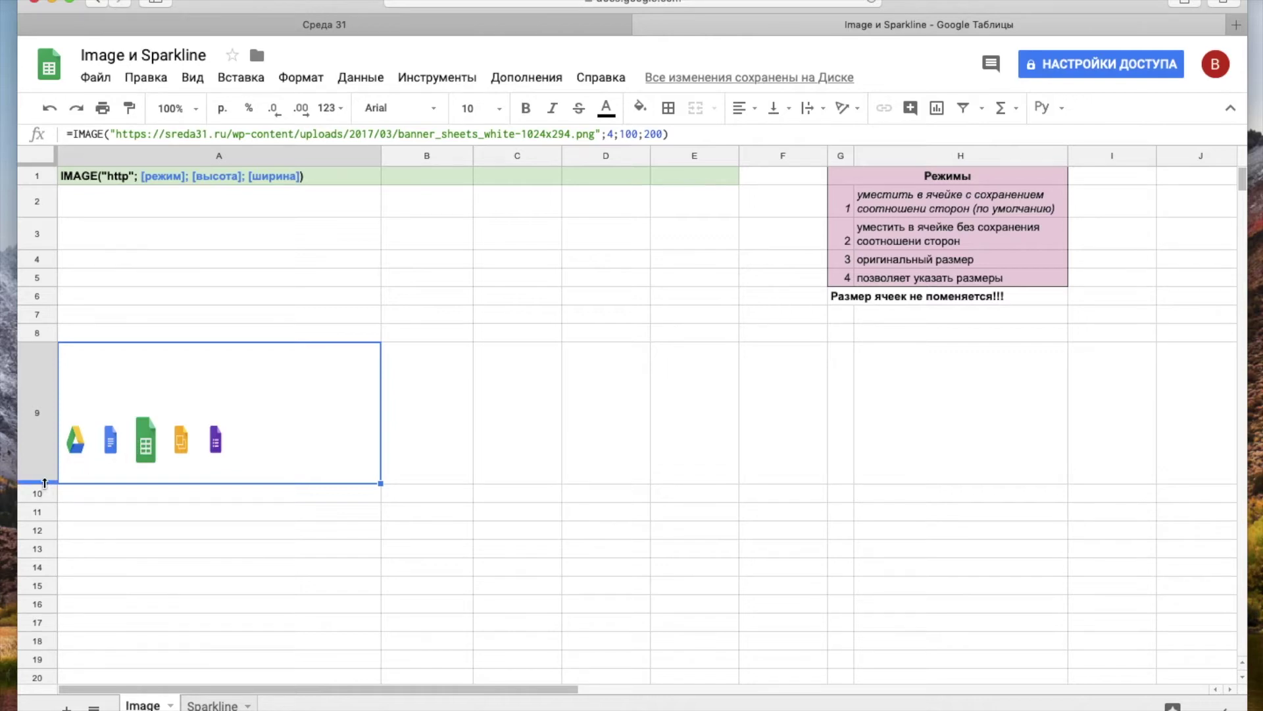
pyautogui.moveTo(40, 483); pyautogui.dragTo(31, 379)
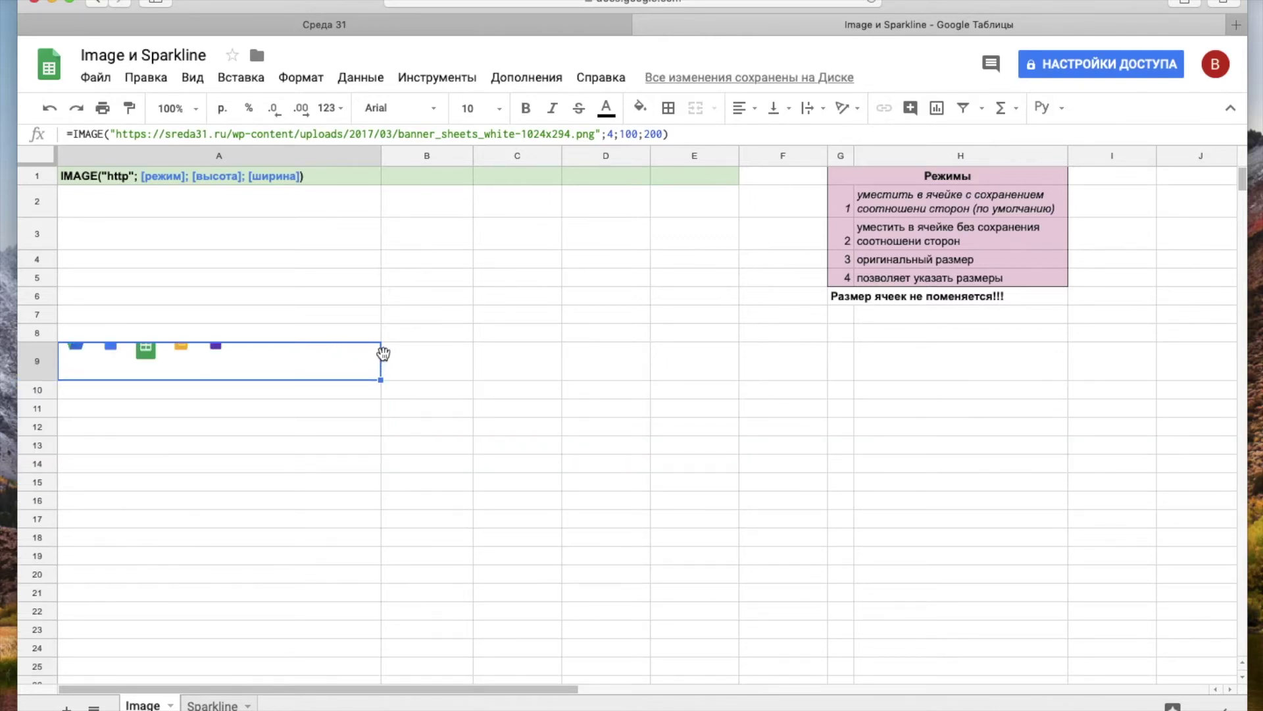
pyautogui.moveTo(381, 155); pyautogui.dragTo(175, 155)
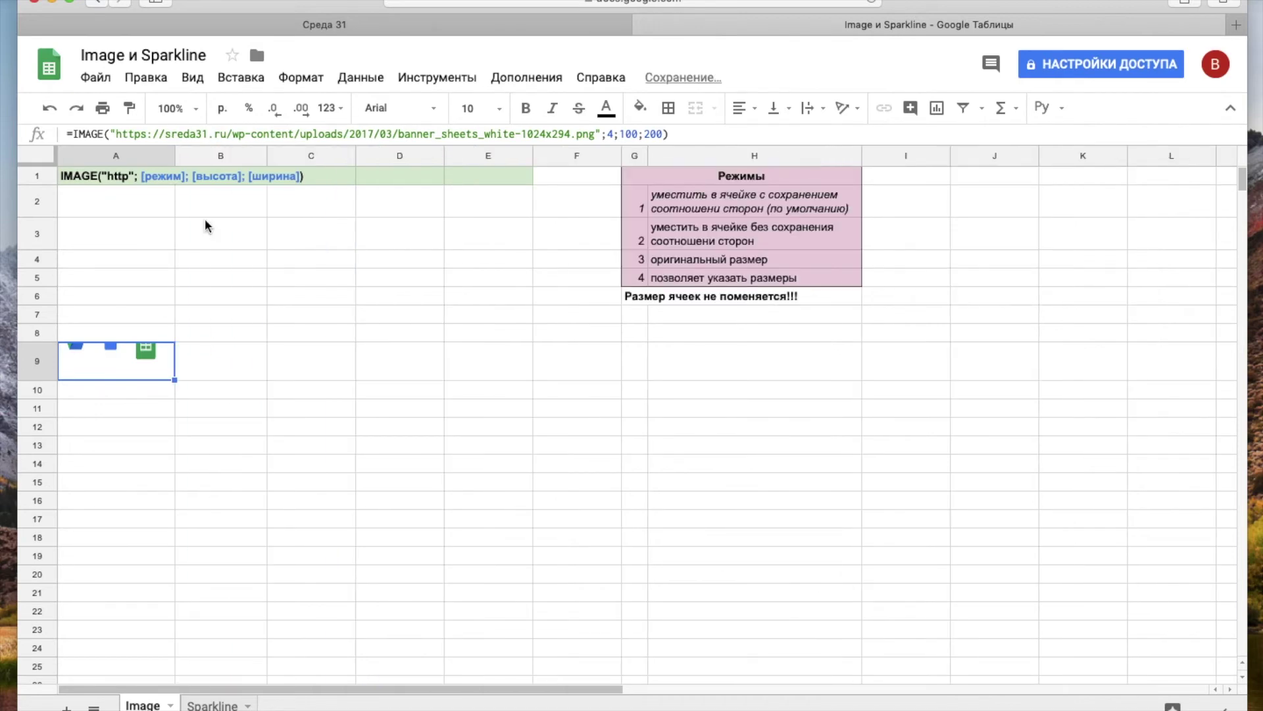
pyautogui.click(263, 349)
pyautogui.click(142, 369)
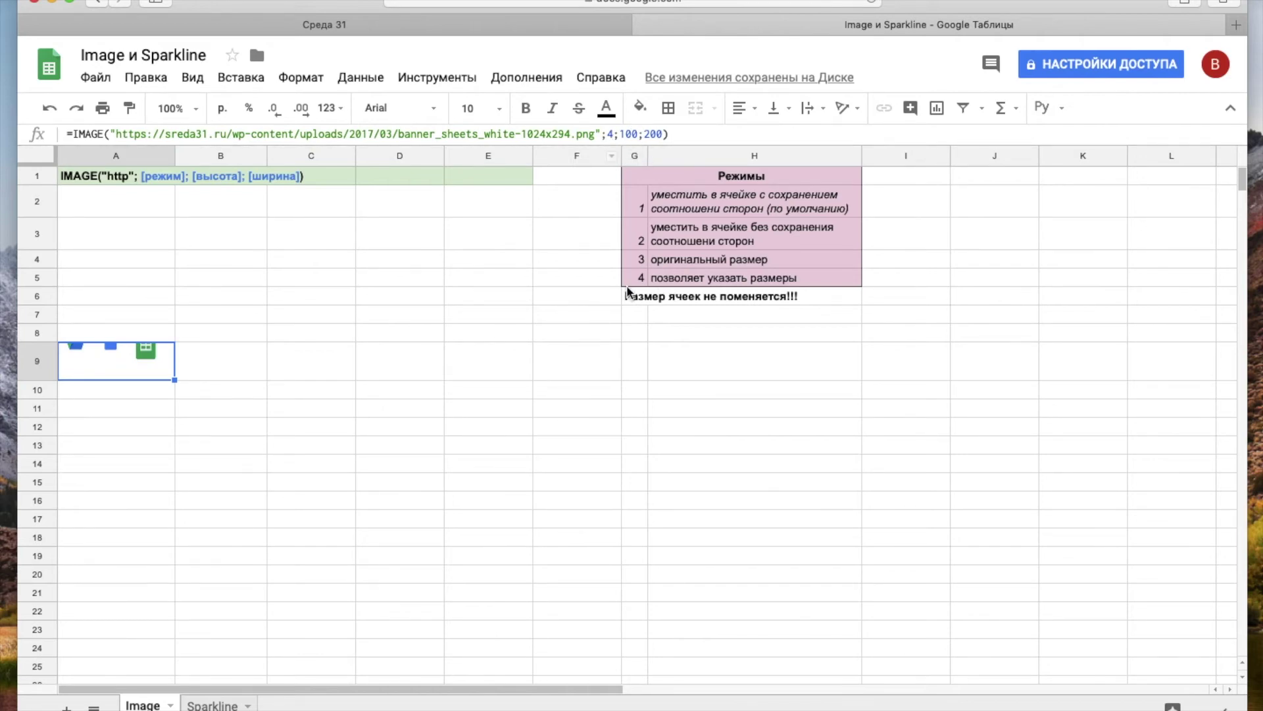
pyautogui.click(261, 432)
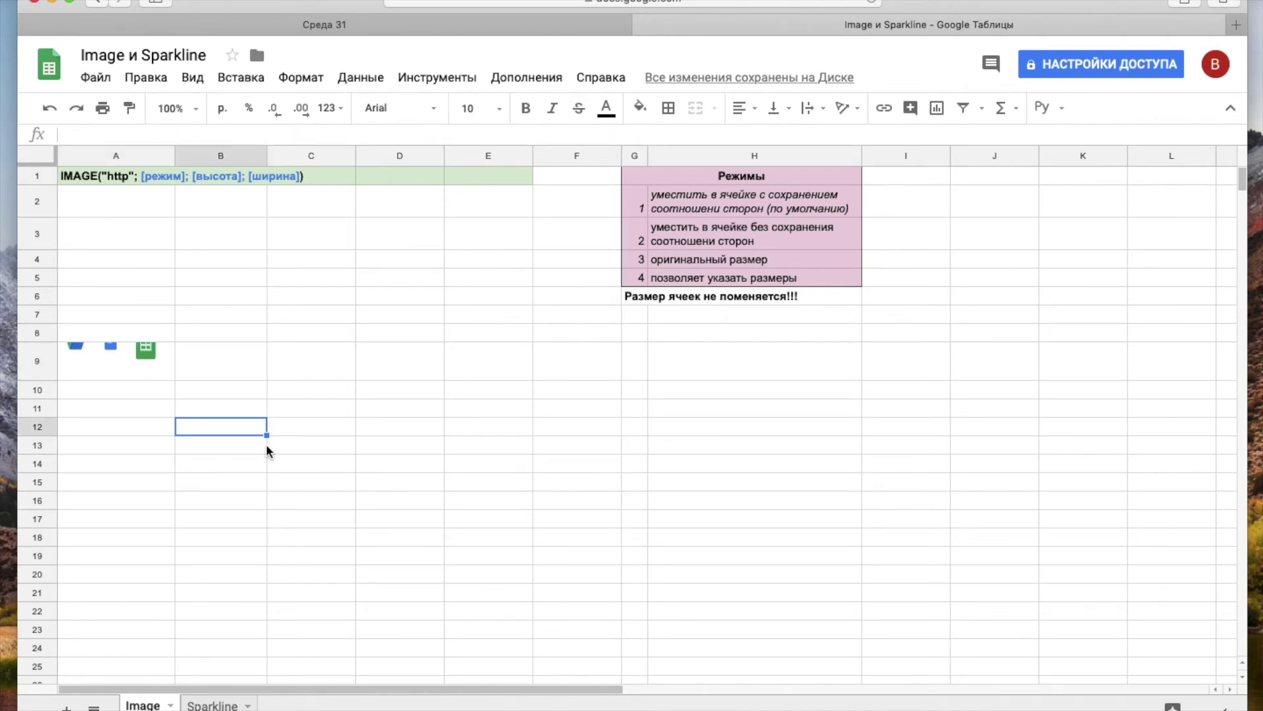
pyautogui.click(239, 78)
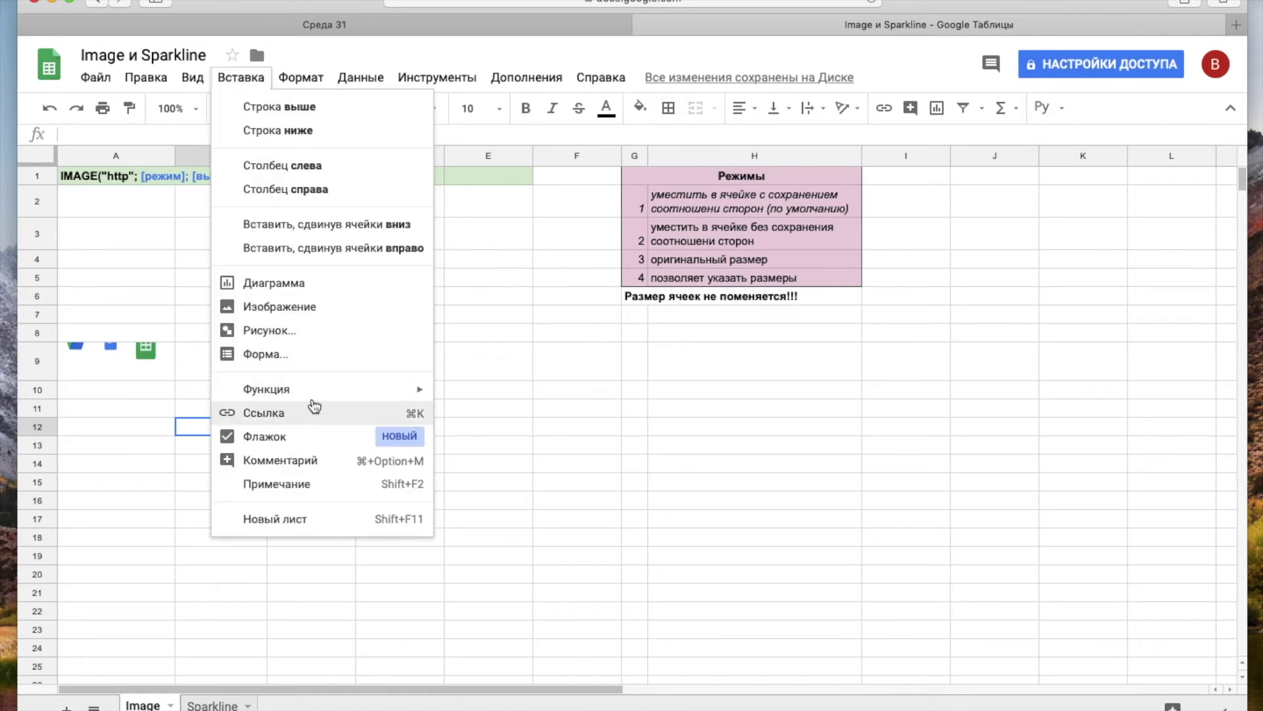
pyautogui.click(462, 355)
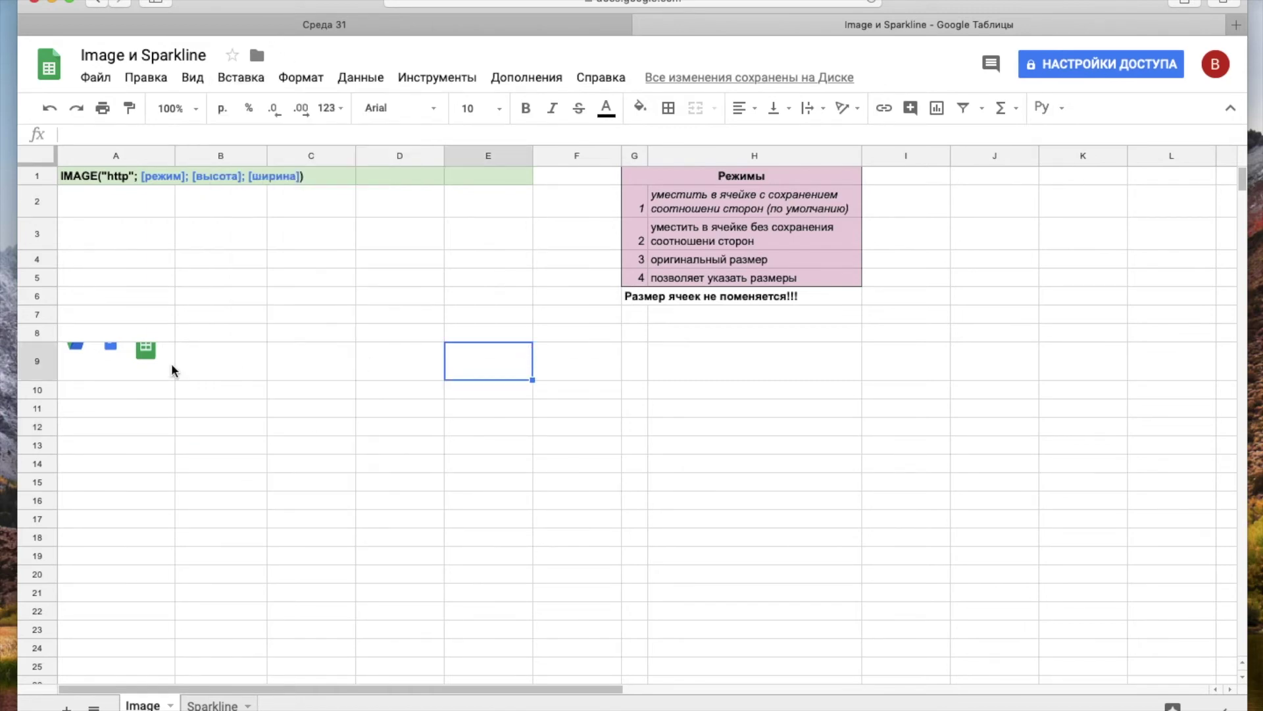
# Make row 9 taller and column A wider so the whole banner in A9 shows again.
pyautogui.click(133, 361)
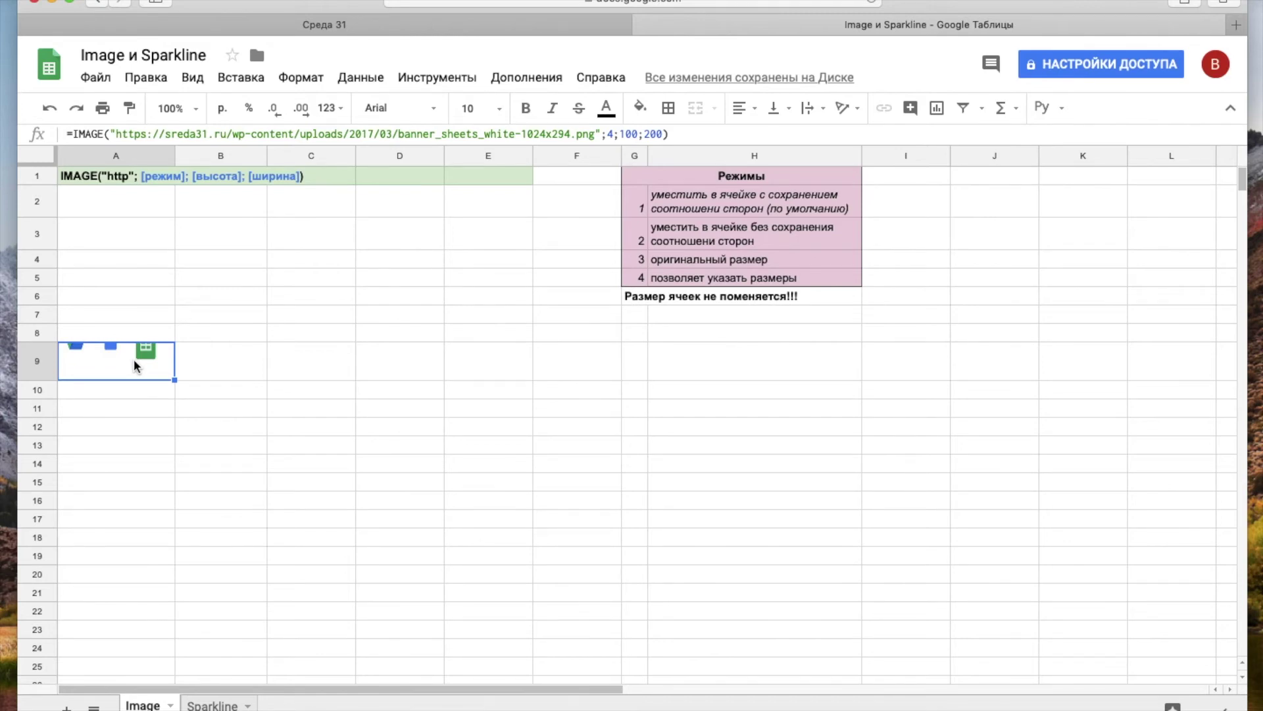
pyautogui.moveTo(50, 380); pyautogui.dragTo(50, 431)
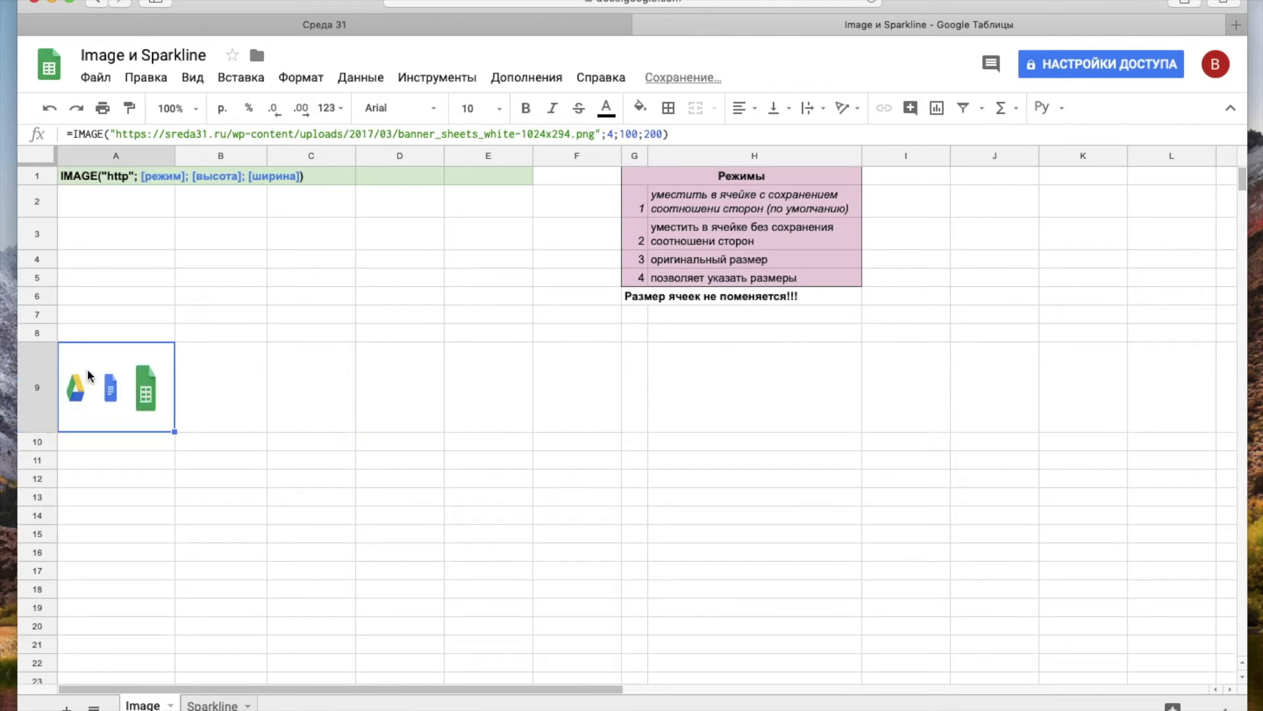
pyautogui.moveTo(173, 152); pyautogui.dragTo(407, 152)
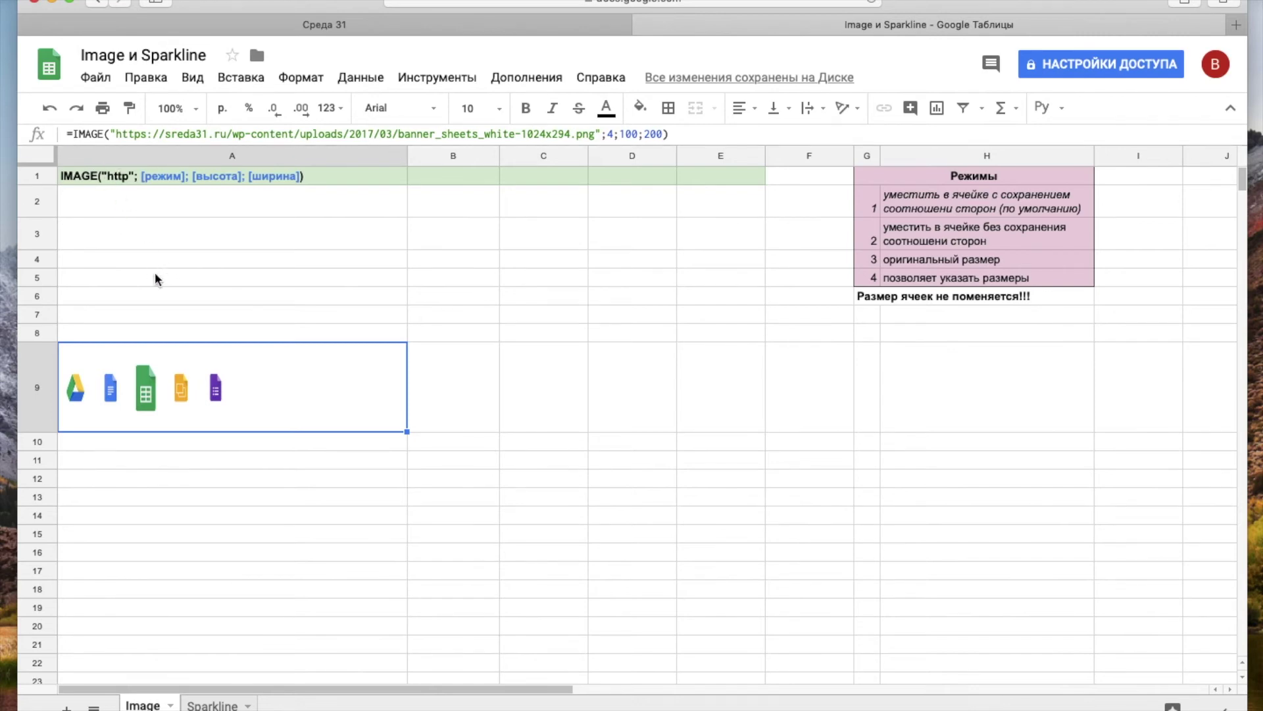
pyautogui.click(126, 296)
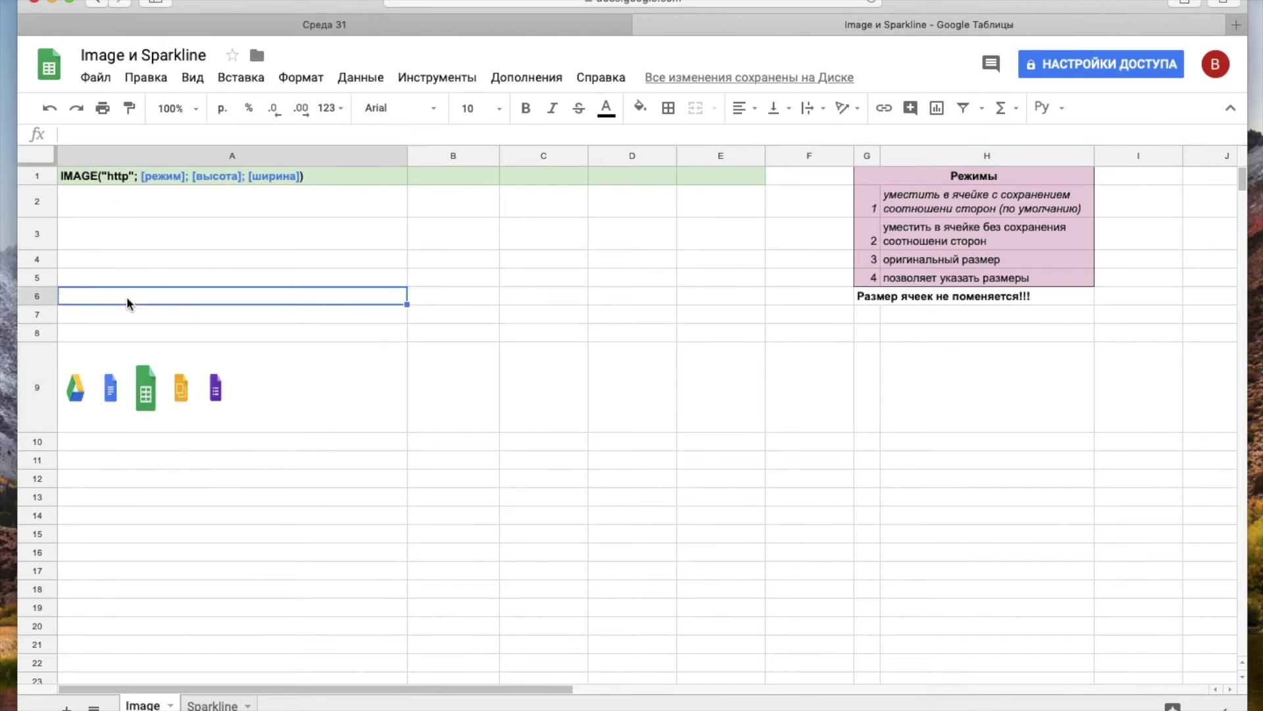
pyautogui.write('=tckb')
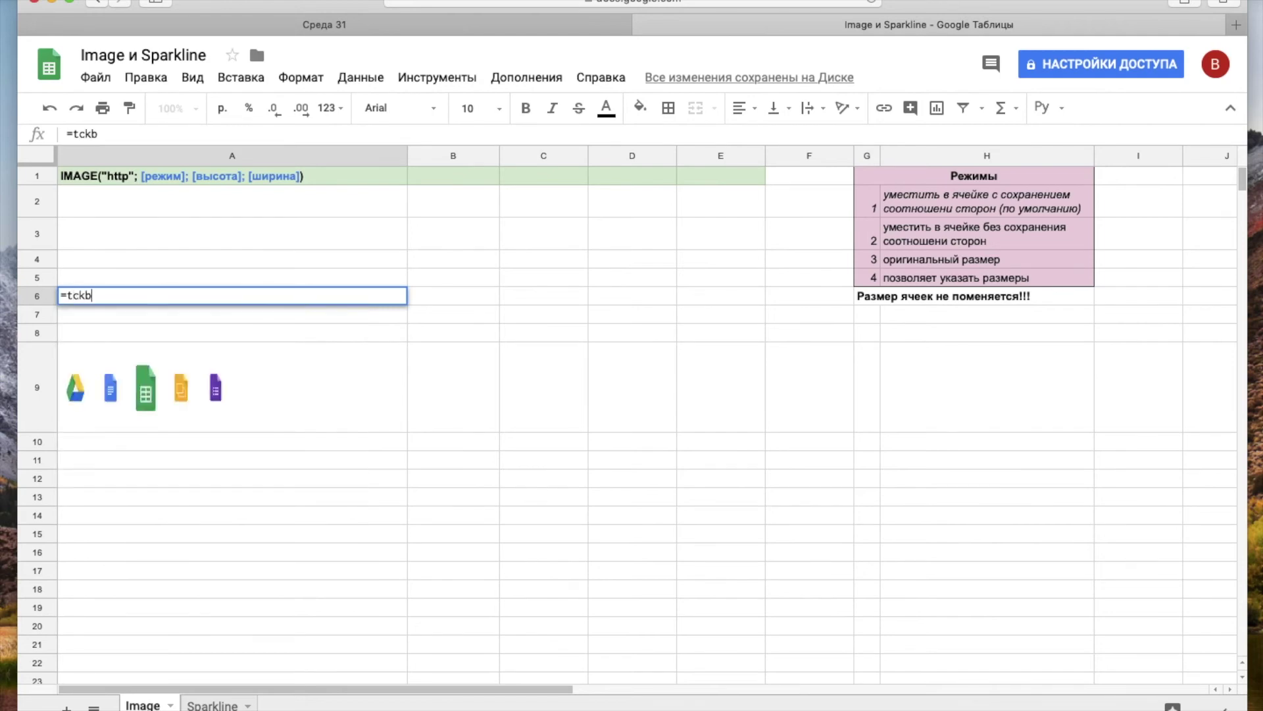
pyautogui.press('BackSpace')
pyautogui.press('BackSpace')
pyautogui.press('BackSpace')
pyautogui.press('BackSpace')
pyautogui.write('есл')
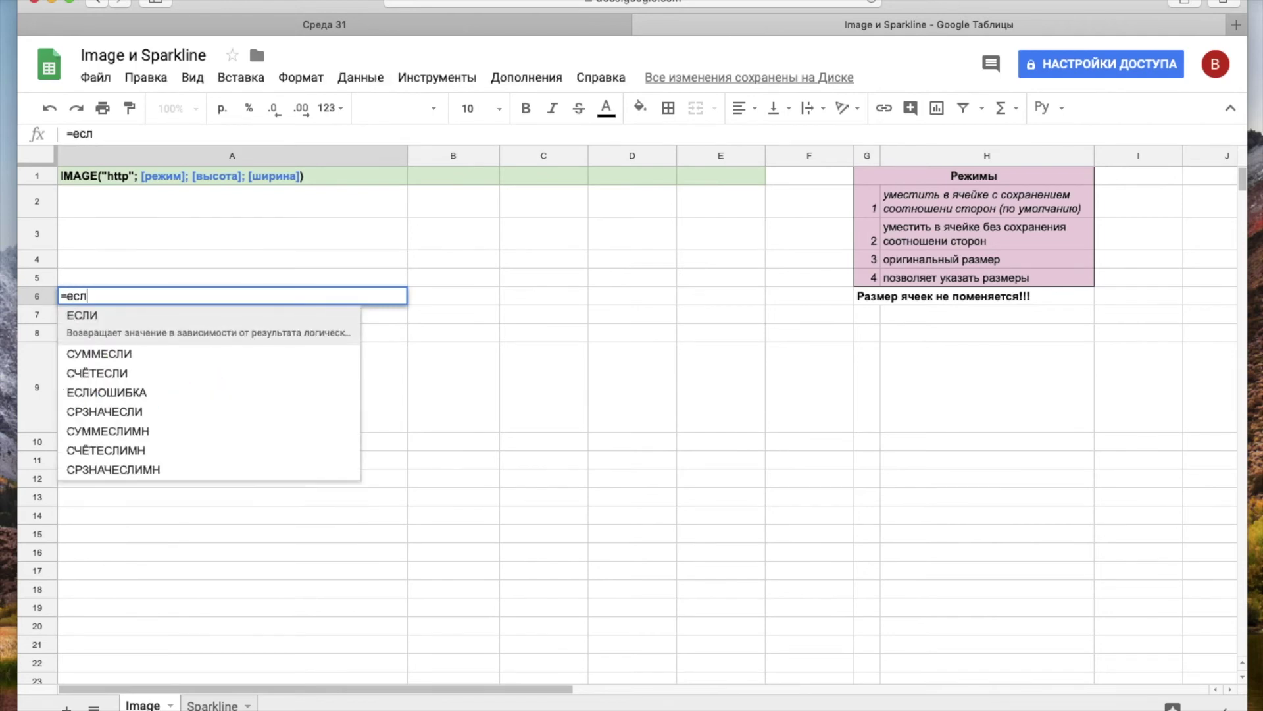
pyautogui.write('и(')
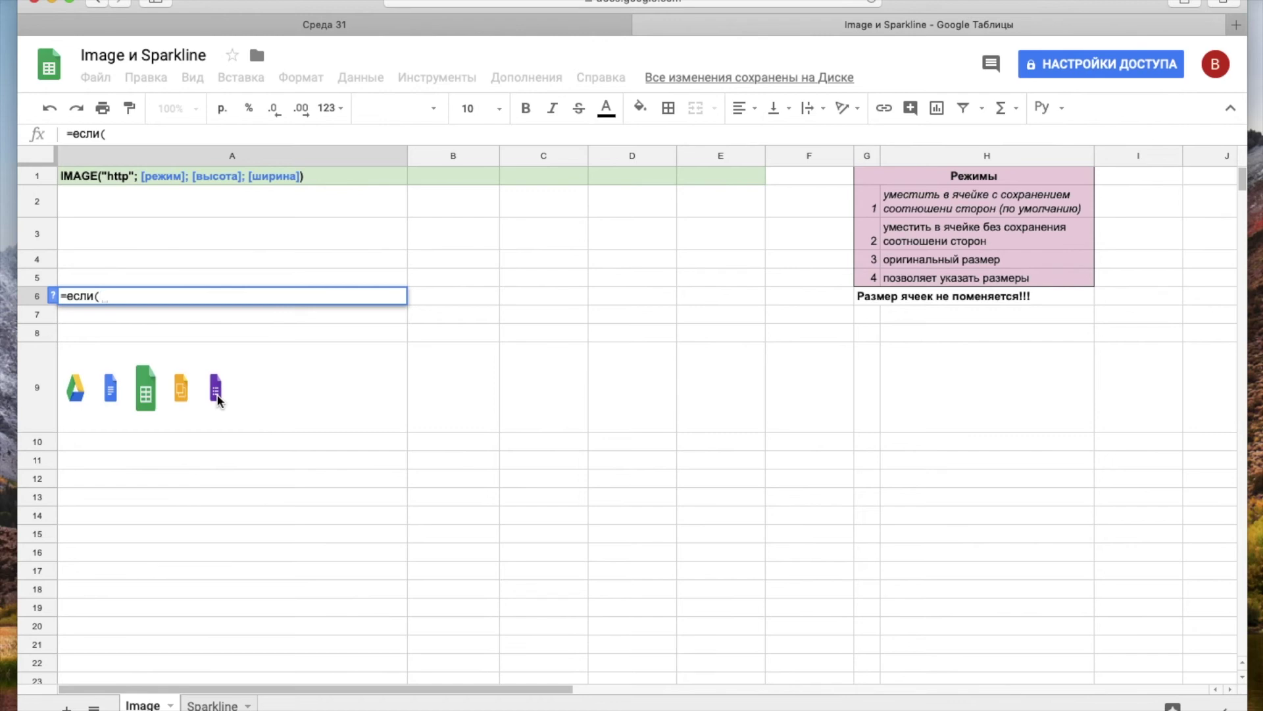
pyautogui.press('Escape')
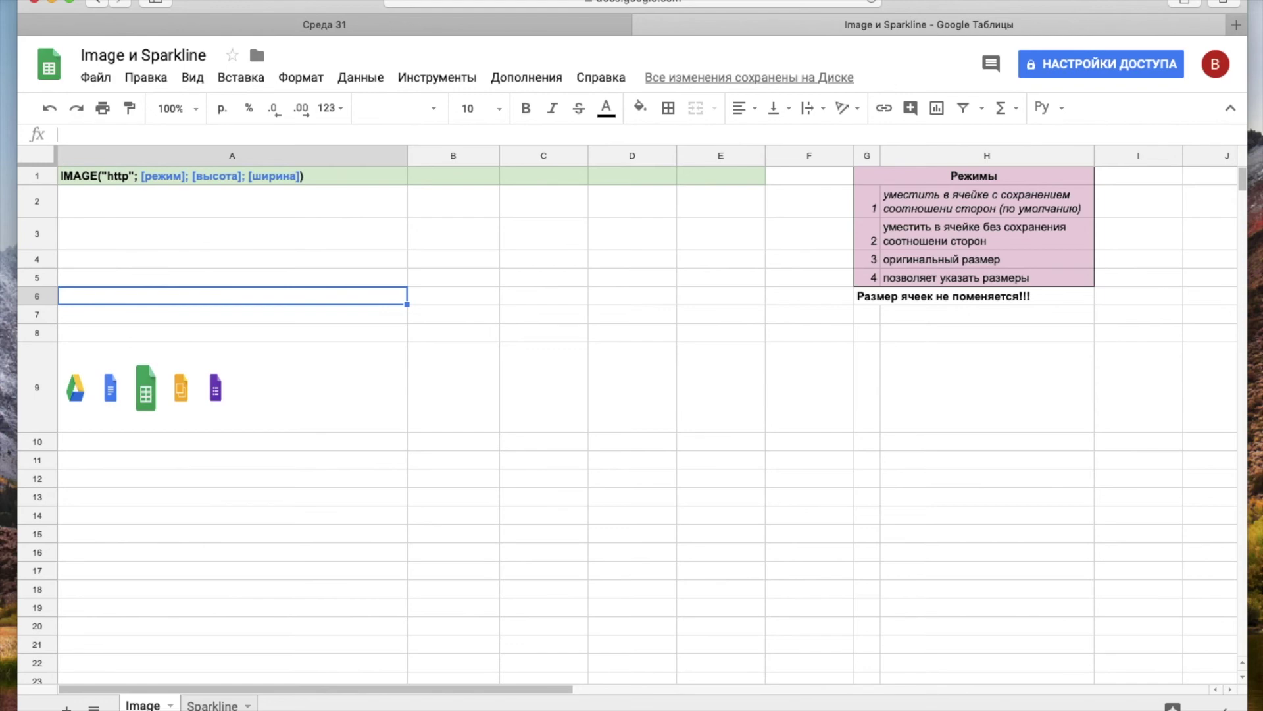
# Begin a new formula in A4 with the IMAGE function, leaving its arguments empty.
pyautogui.click(92, 177)
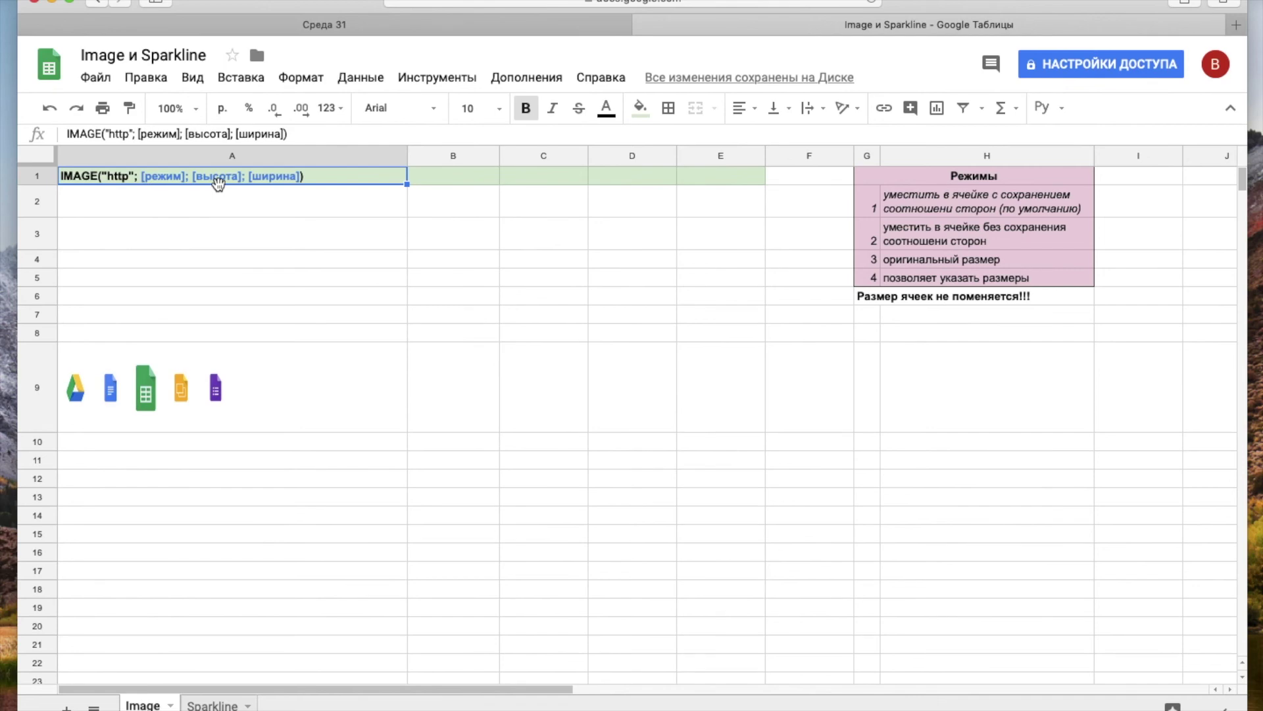
pyautogui.click(139, 259)
pyautogui.write('=шьфпу')
pyautogui.press('BackSpace')
pyautogui.press('BackSpace')
pyautogui.press('BackSpace')
pyautogui.press('BackSpace')
pyautogui.press('BackSpace')
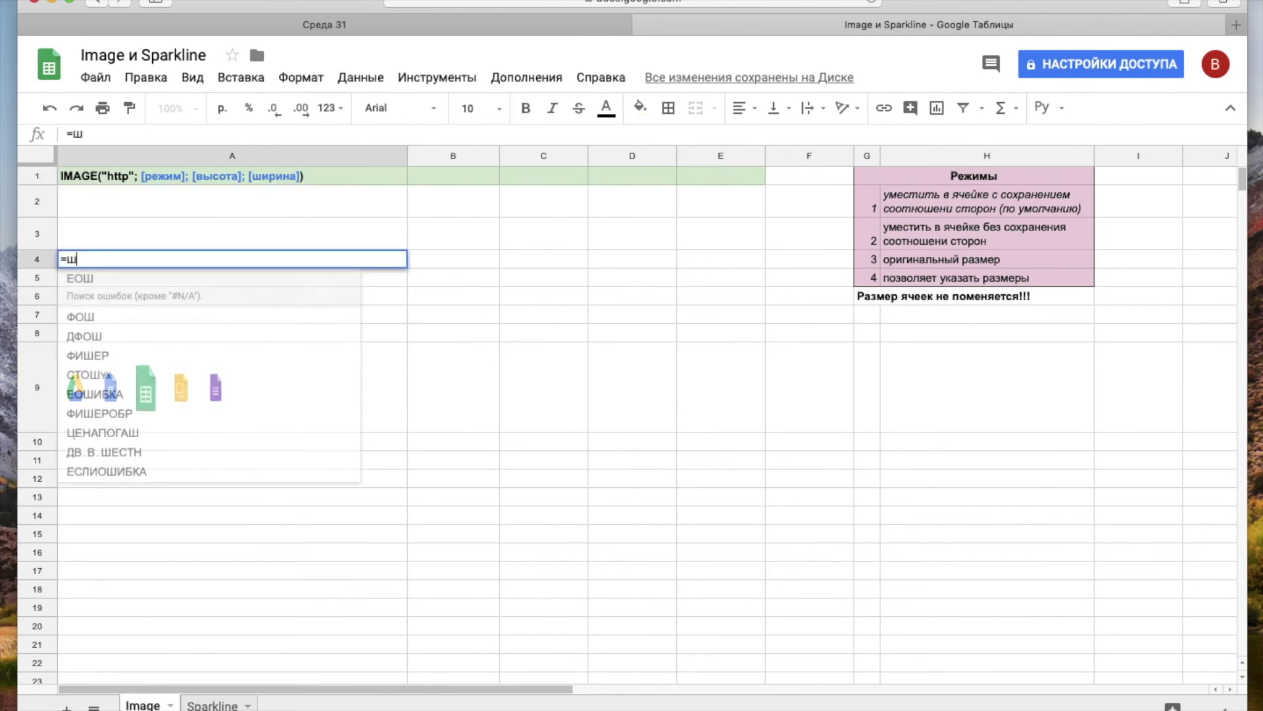
pyautogui.write('шьфпу')
pyautogui.press('BackSpace')
pyautogui.press('BackSpace')
pyautogui.press('BackSpace')
pyautogui.press('BackSpace')
pyautogui.press('BackSpace')
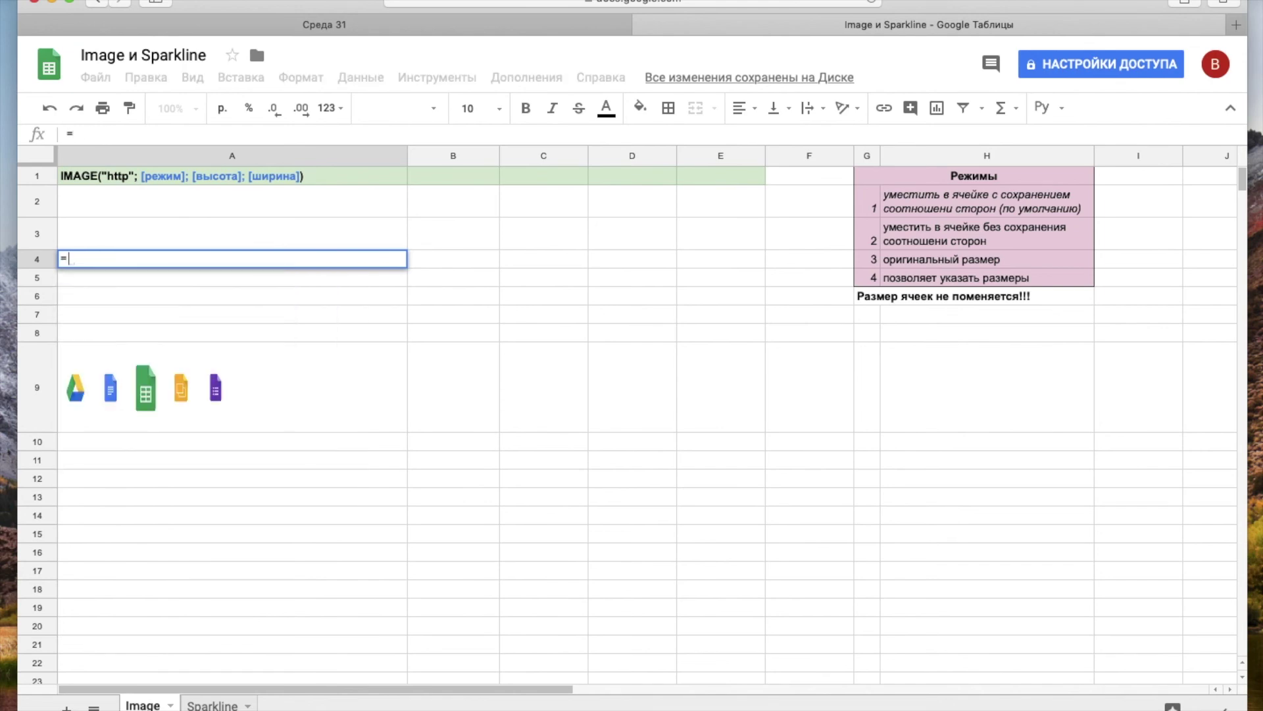
pyautogui.write('imag')
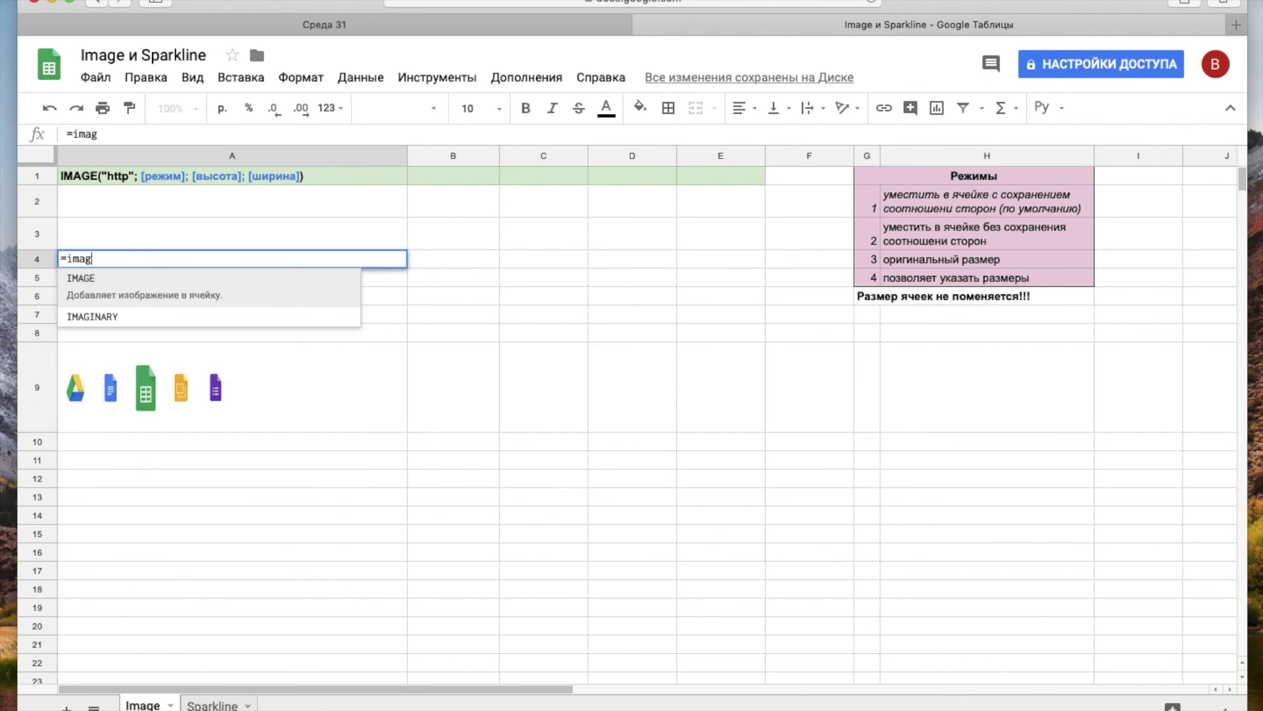
pyautogui.click(147, 289)
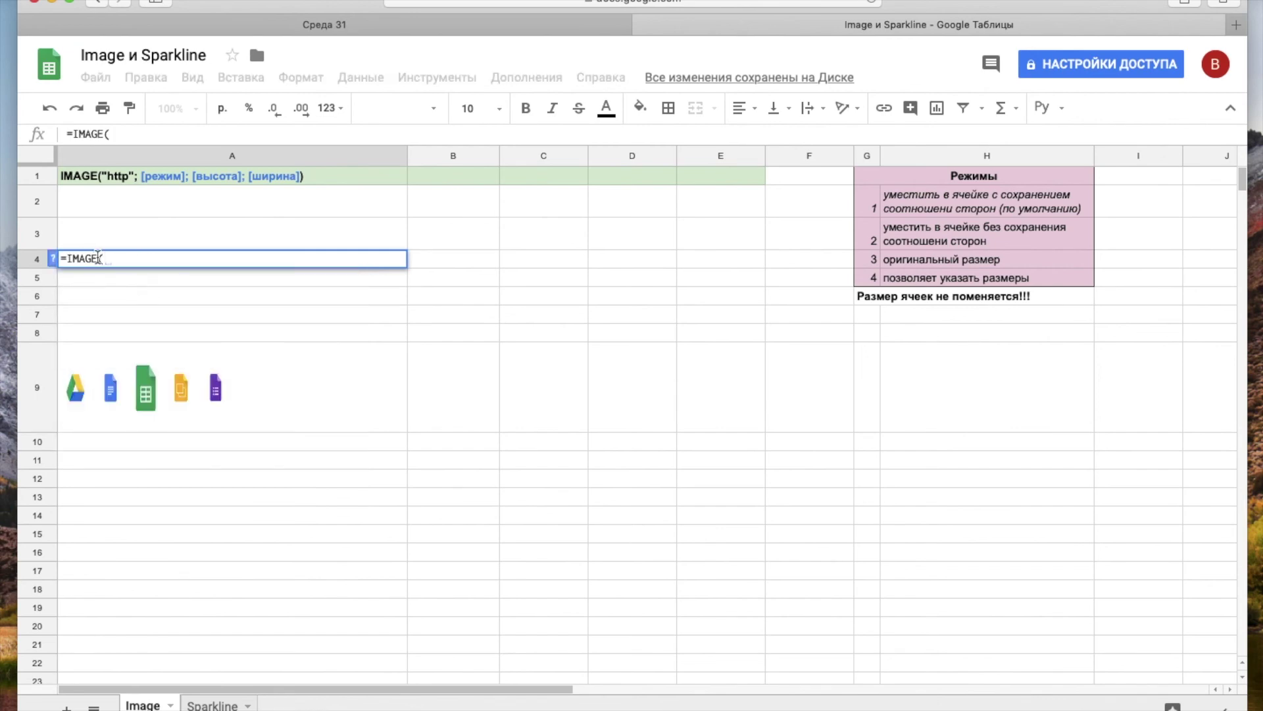
# Open the detailed help article on the IMAGE function and read through its syntax and display modes.
pyautogui.click(54, 260)
pyautogui.click(161, 571)
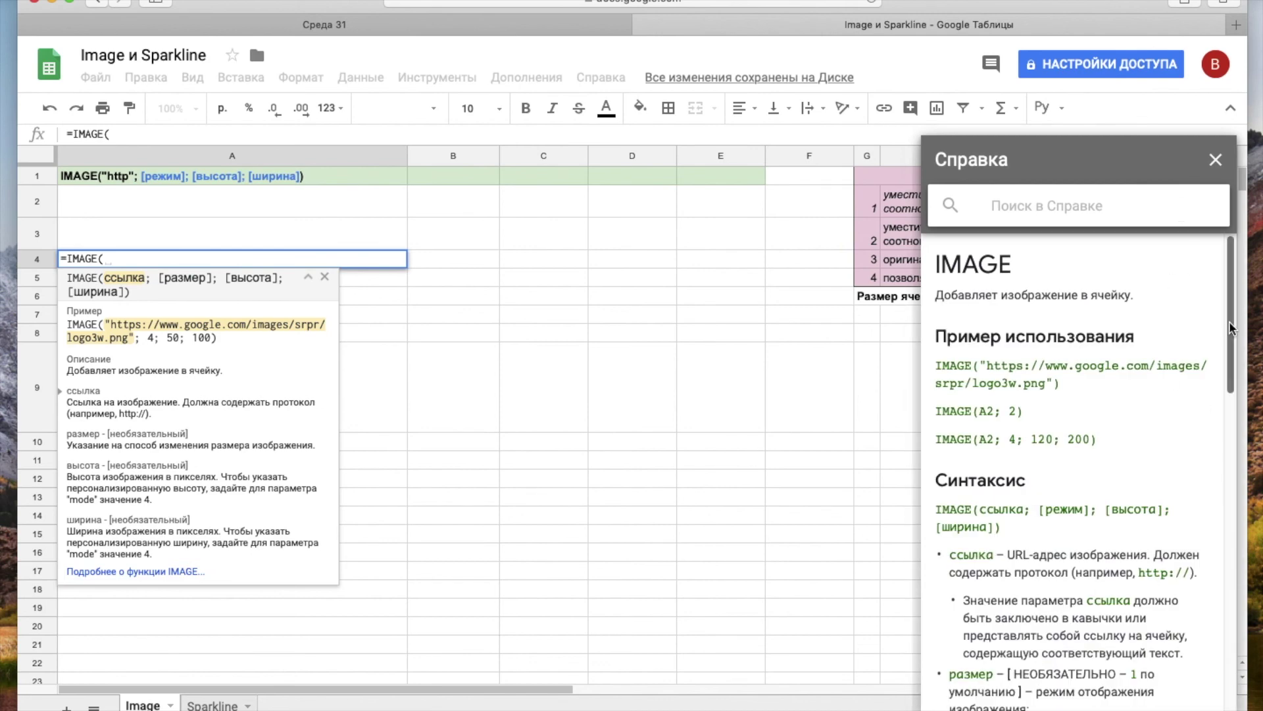
pyautogui.moveTo(1230, 321); pyautogui.dragTo(1232, 370)
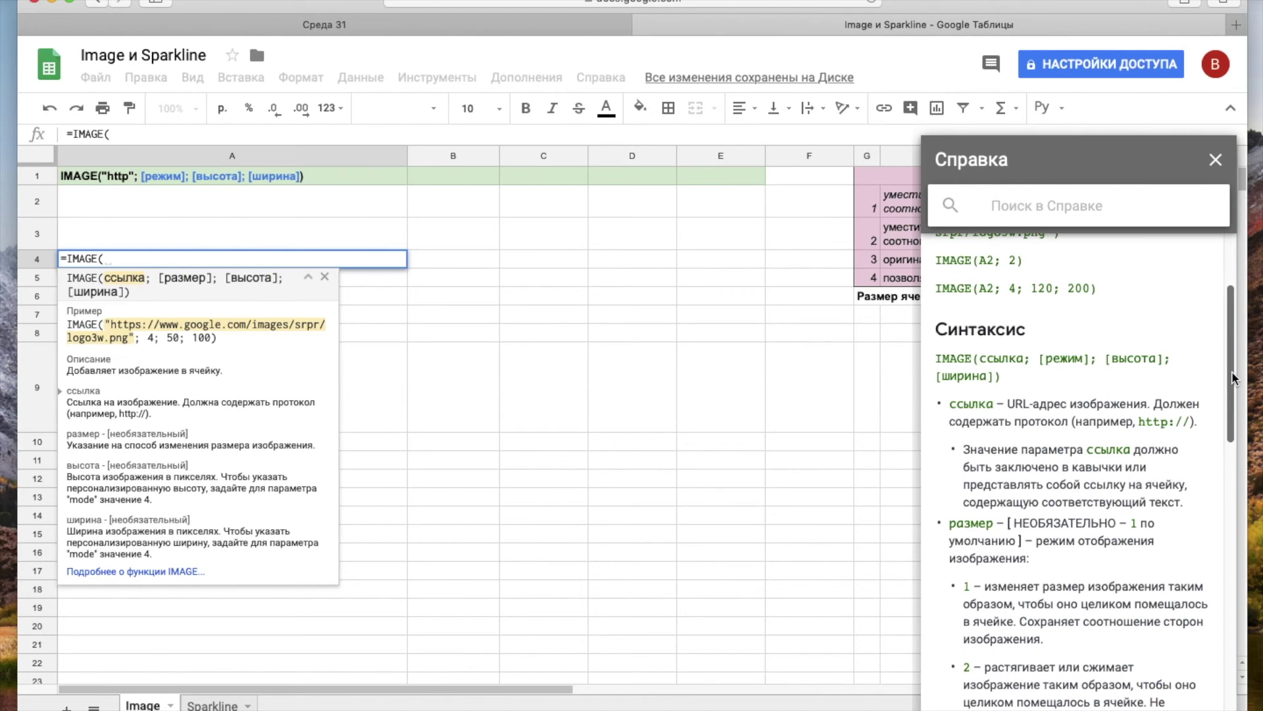
pyautogui.moveTo(1232, 373); pyautogui.dragTo(1237, 620)
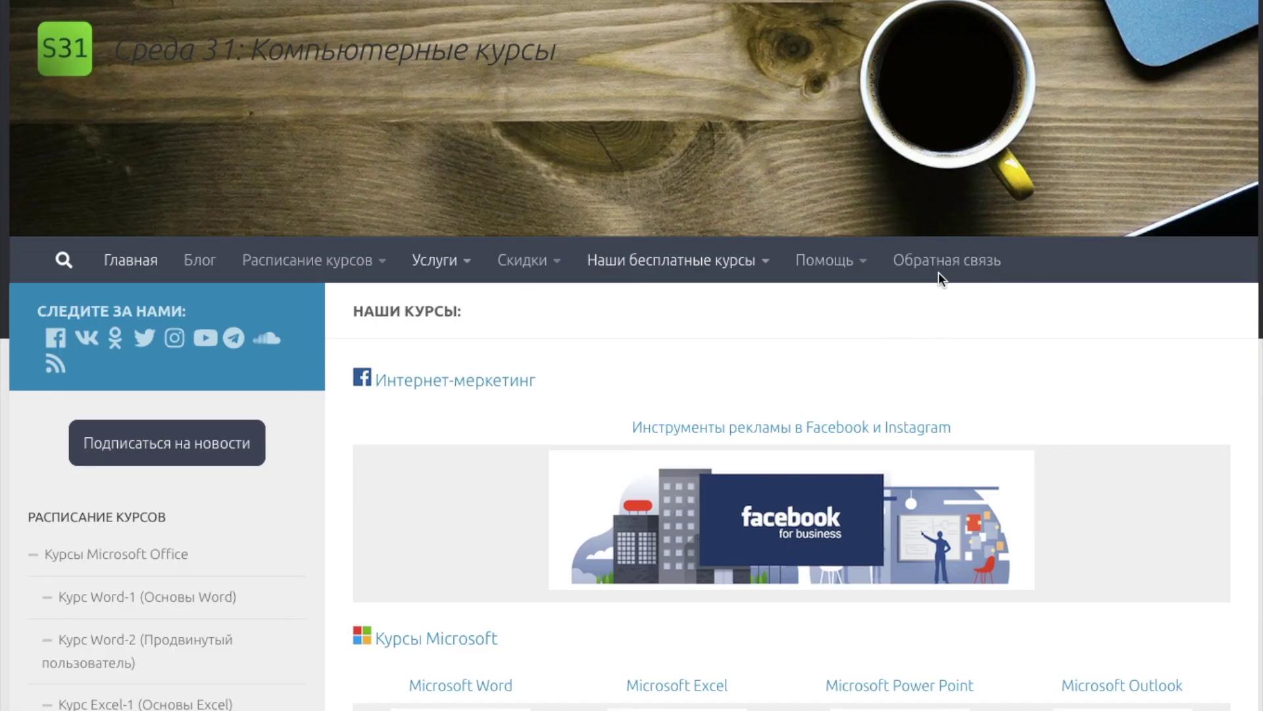
# Look through the list of courses on the Среда 31 home page, from internet marketing down to Apple iWork.
pyautogui.scroll(-1, 941, 272)
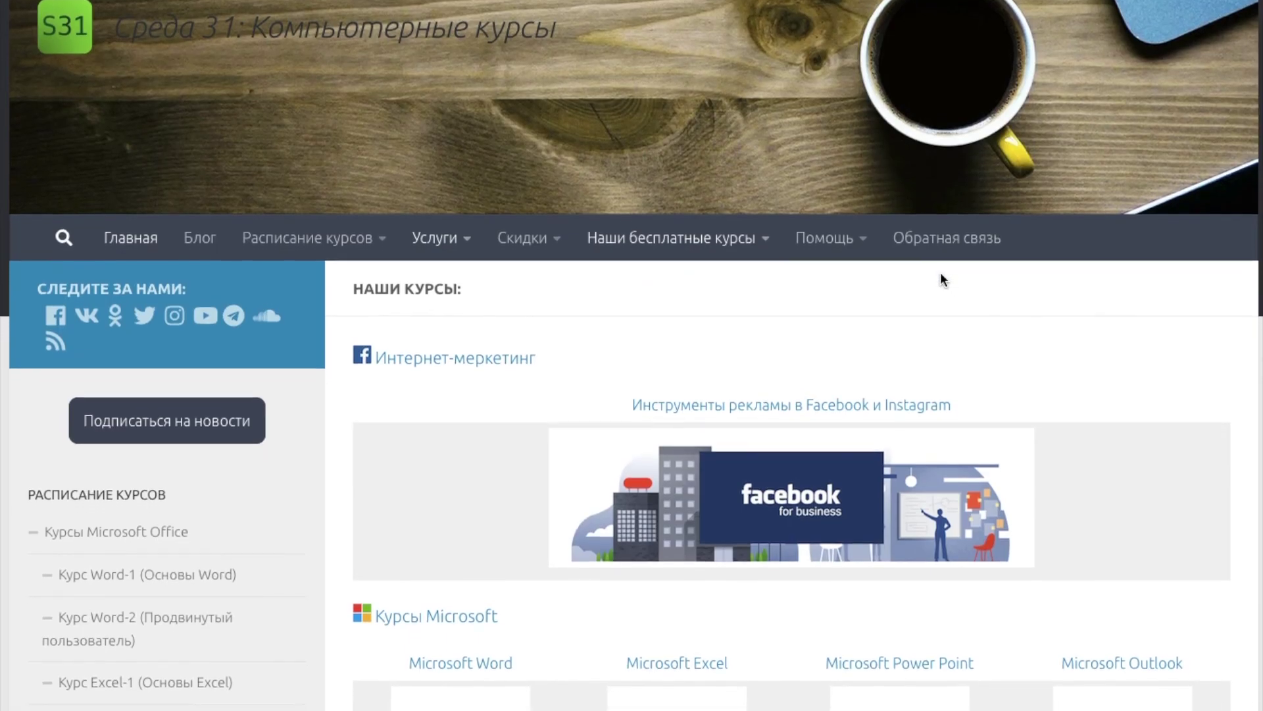
pyautogui.scroll(-2, 946, 277)
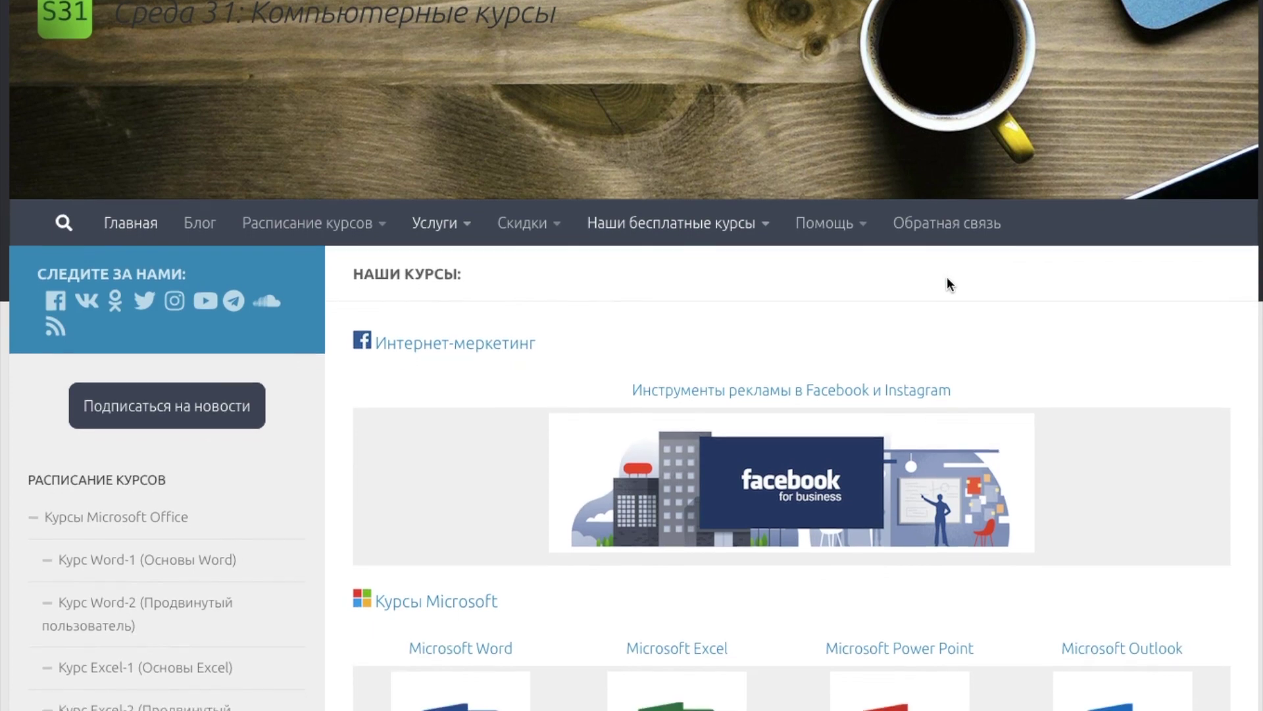
pyautogui.scroll(-3, 947, 282)
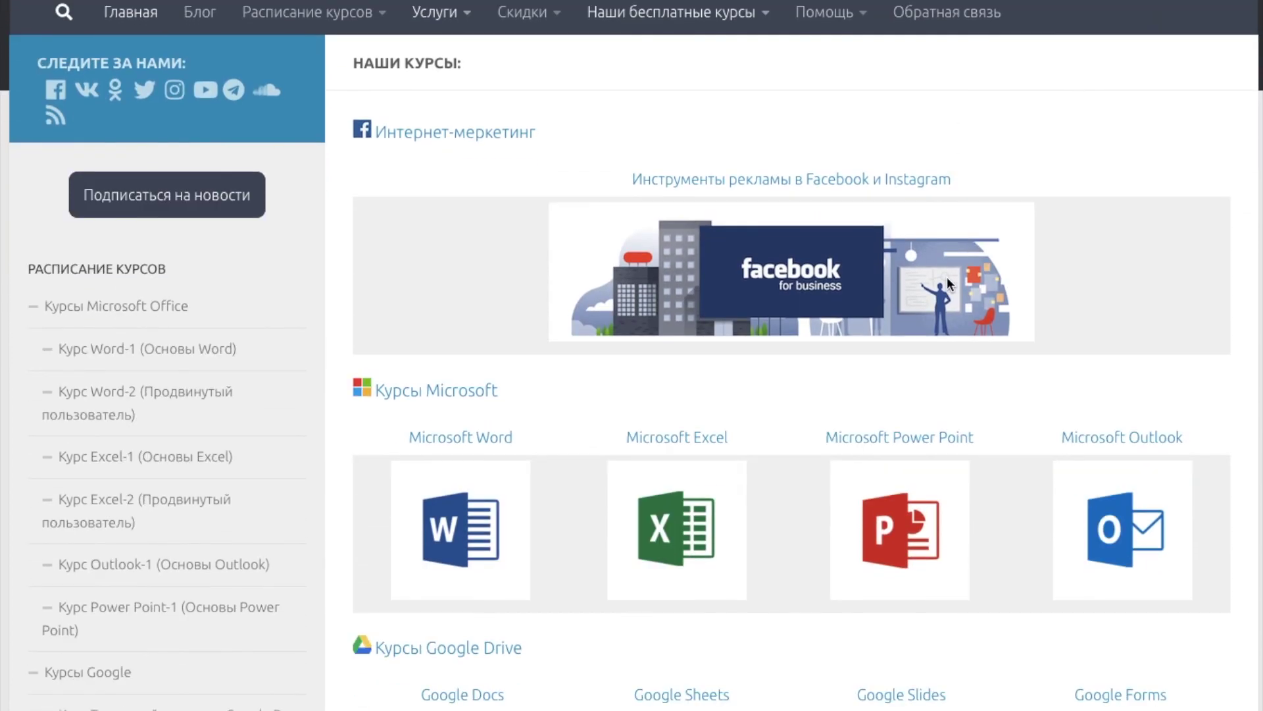
pyautogui.scroll(-3, 946, 277)
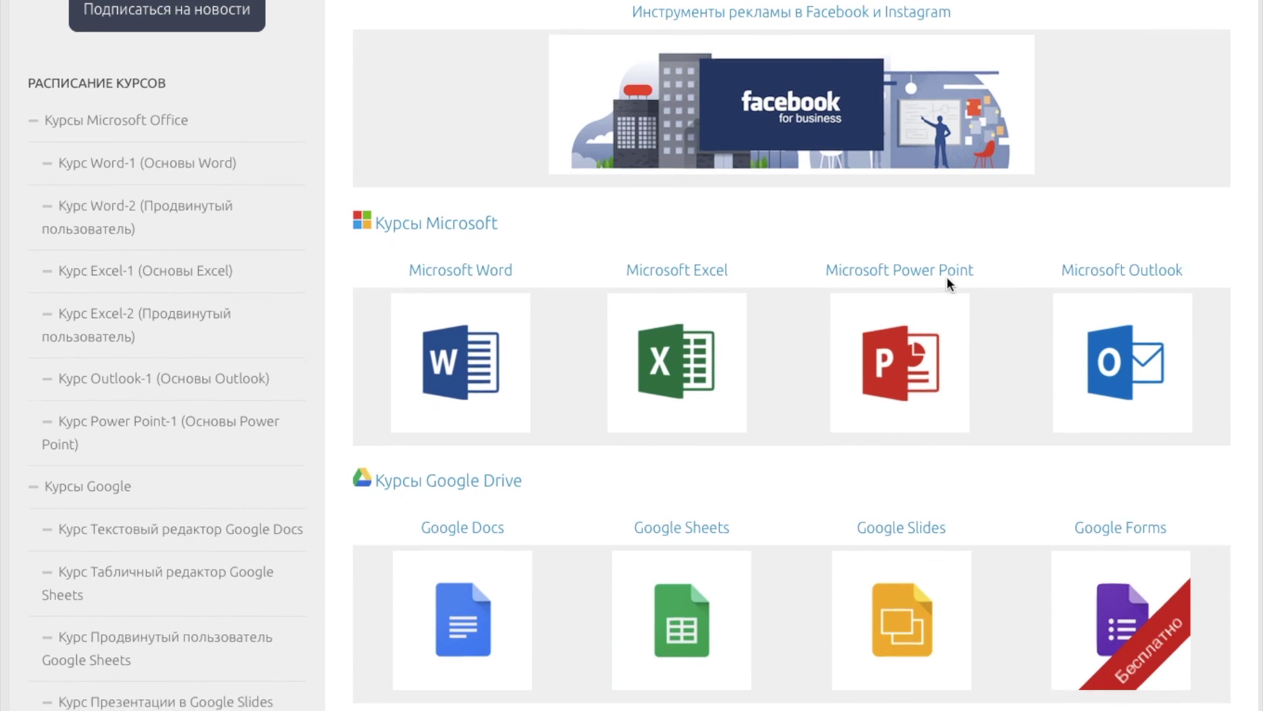
pyautogui.scroll(-2, 946, 276)
pyautogui.scroll(-3, 947, 283)
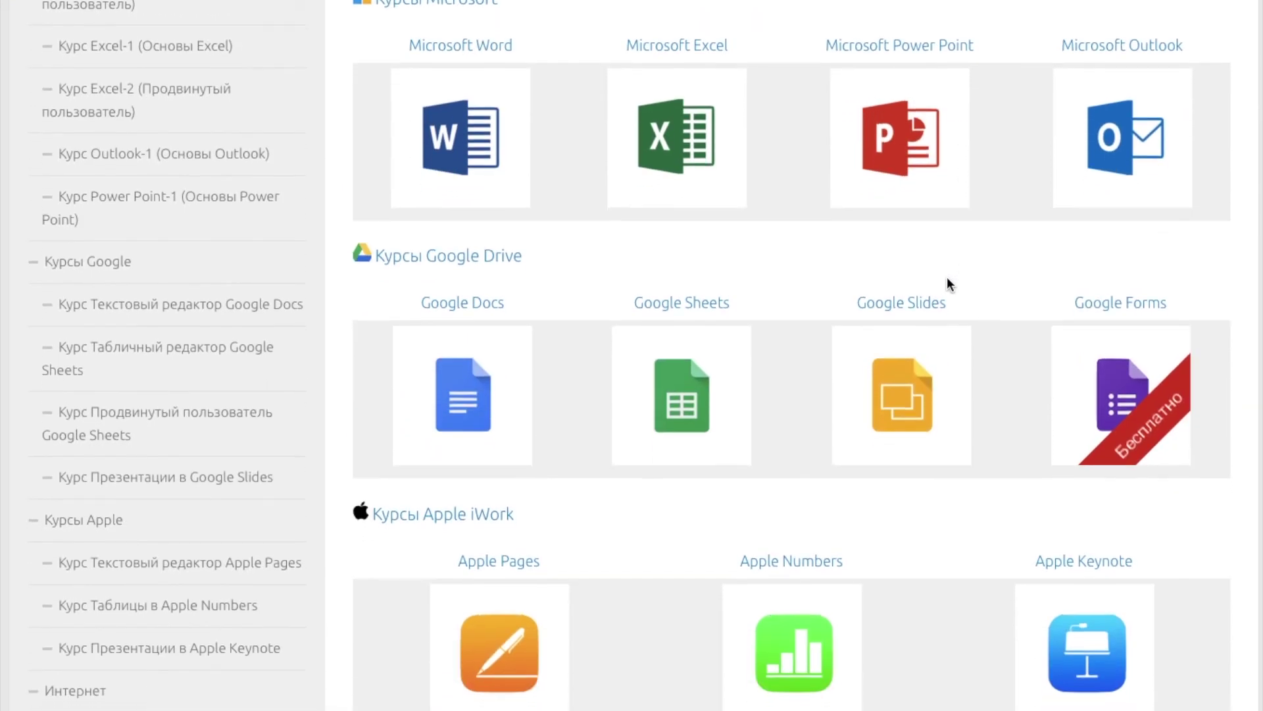
pyautogui.scroll(-2, 946, 278)
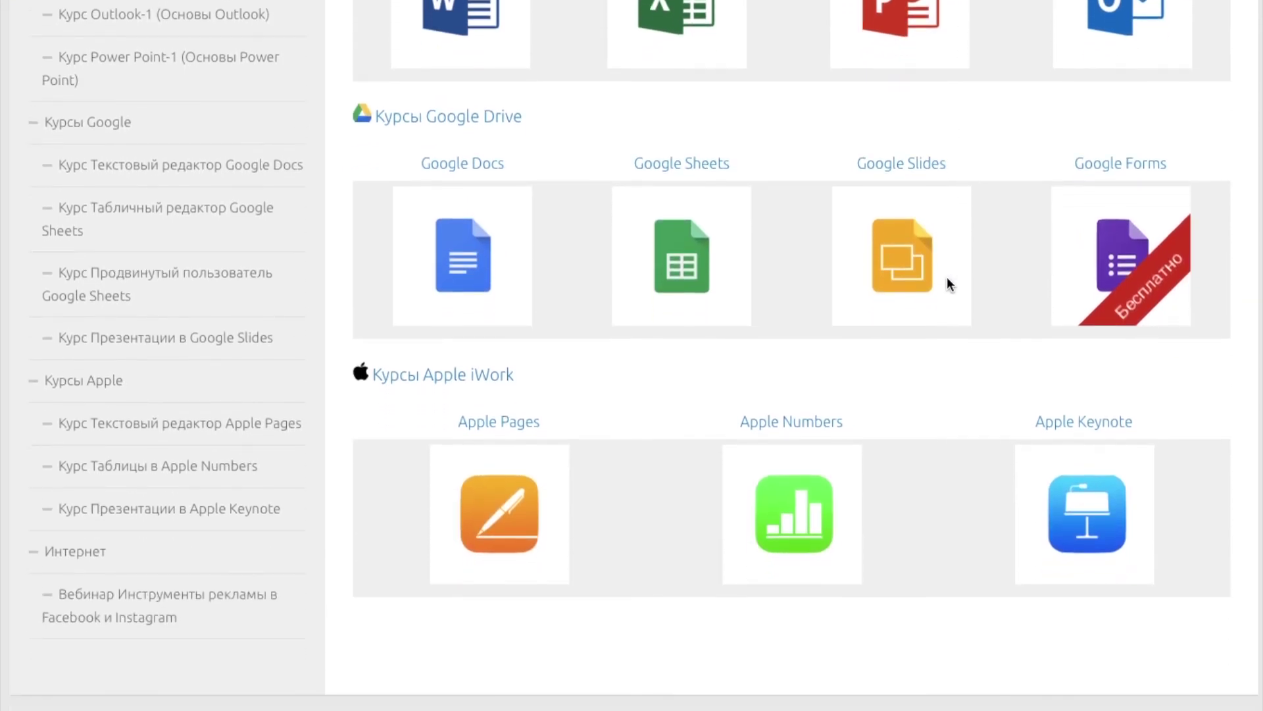